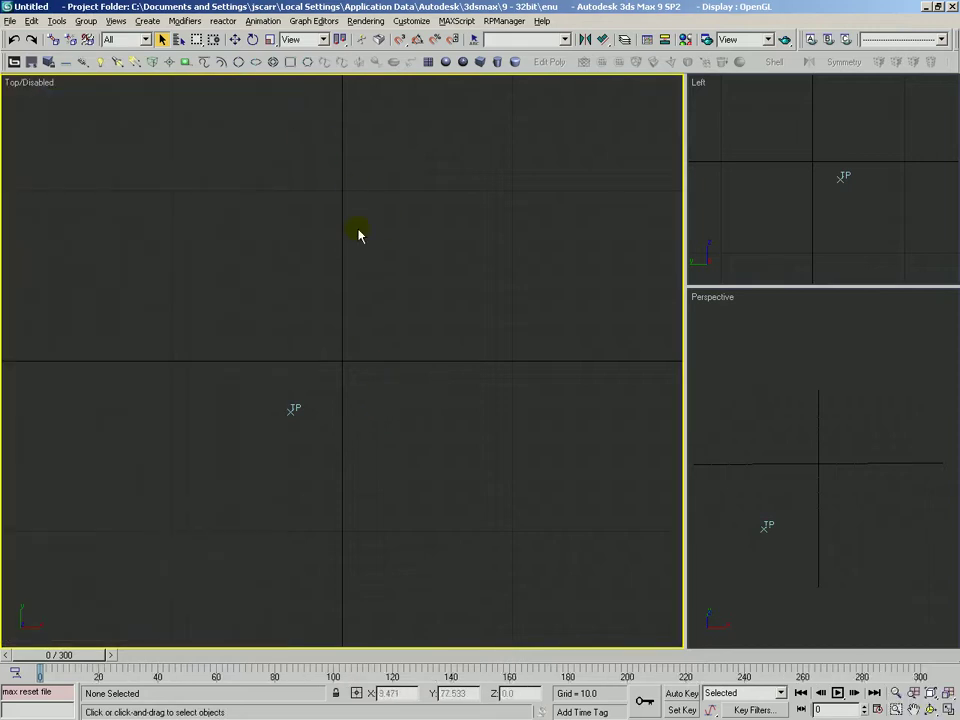
- Create a new dynamic set in Thinking Particles and bring up the Standard helper operators for it
left_click(41, 597)
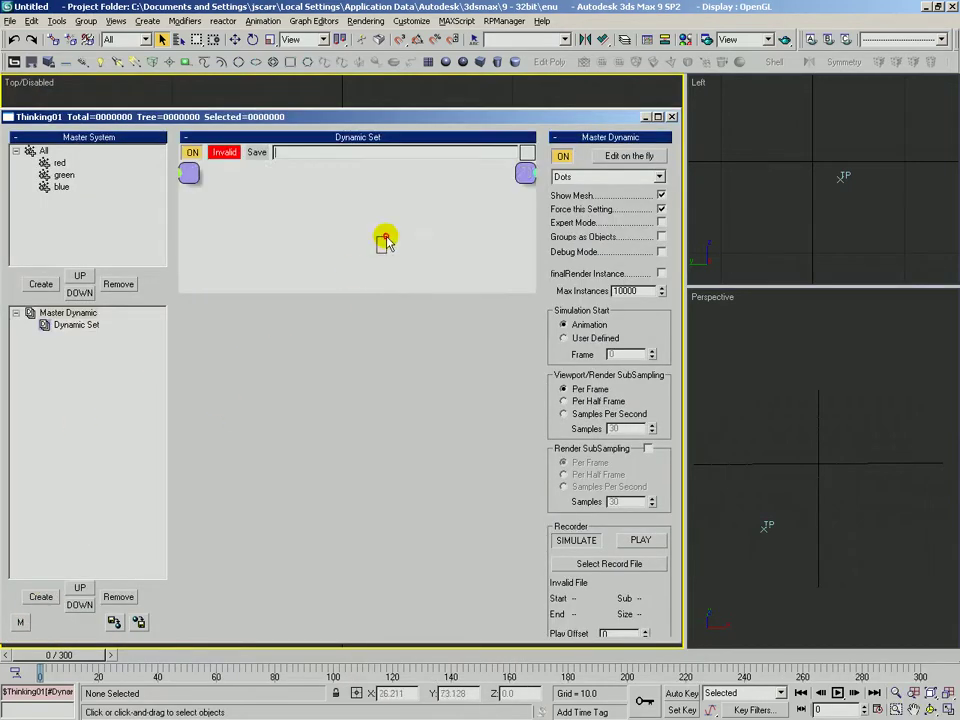
left_click(381, 240)
left_click(628, 158)
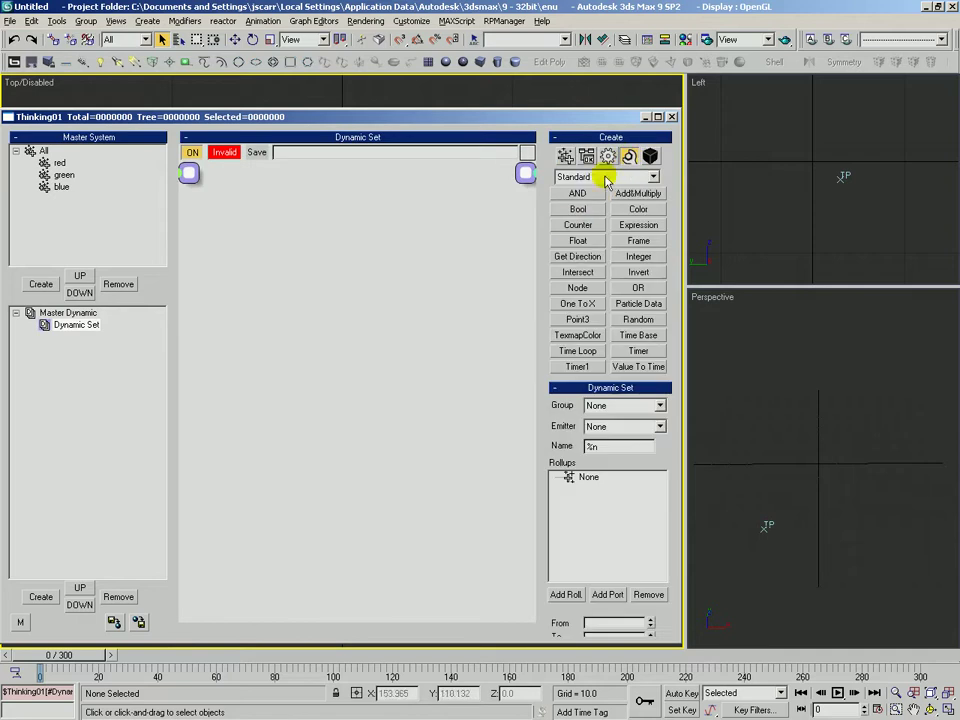
left_click(606, 177)
left_click(600, 188)
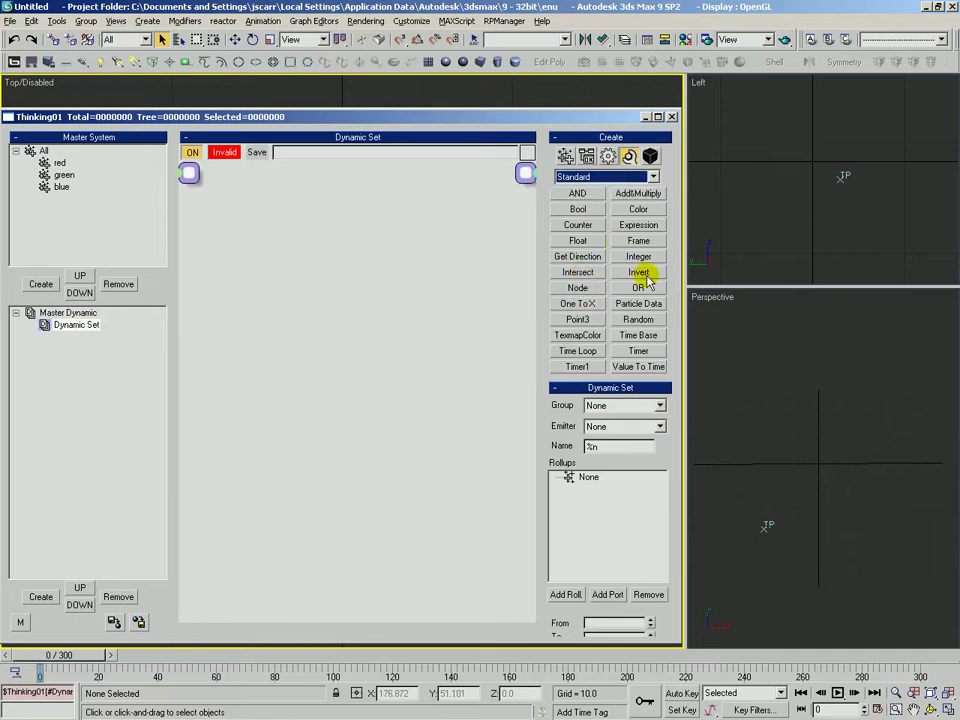
- Add an Invert helper to the dynamic set, reposition it in the wiring area, and delete it
left_click(640, 273)
left_click(328, 208)
left_click_drag(360, 231, 358, 285)
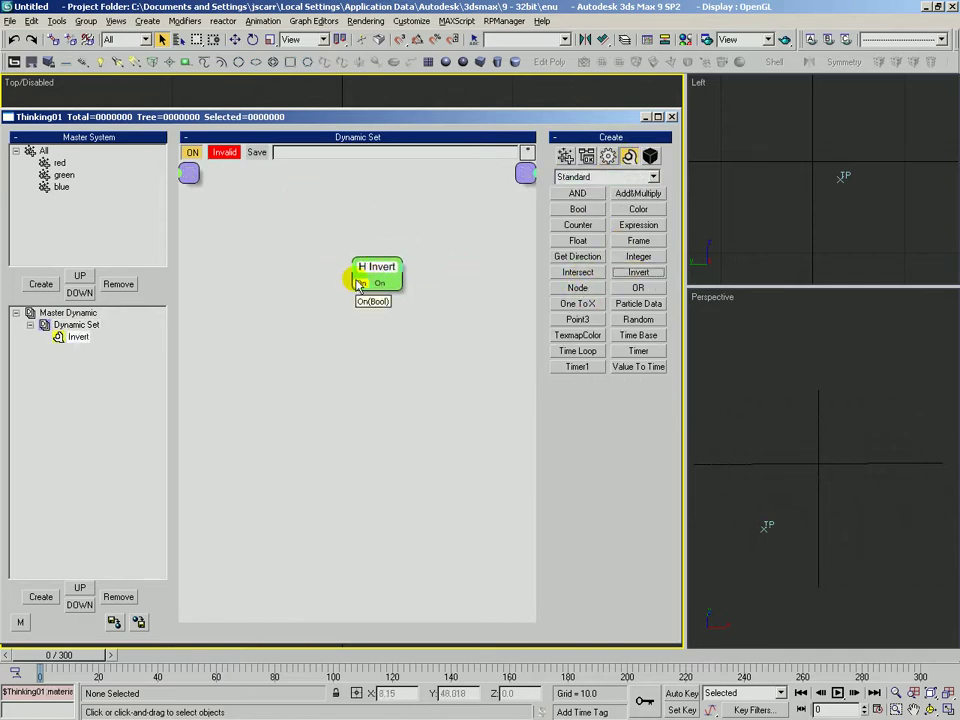
left_click_drag(383, 271, 473, 310)
left_click(408, 284)
left_click_drag(405, 284, 484, 314)
left_click_drag(380, 268, 412, 257)
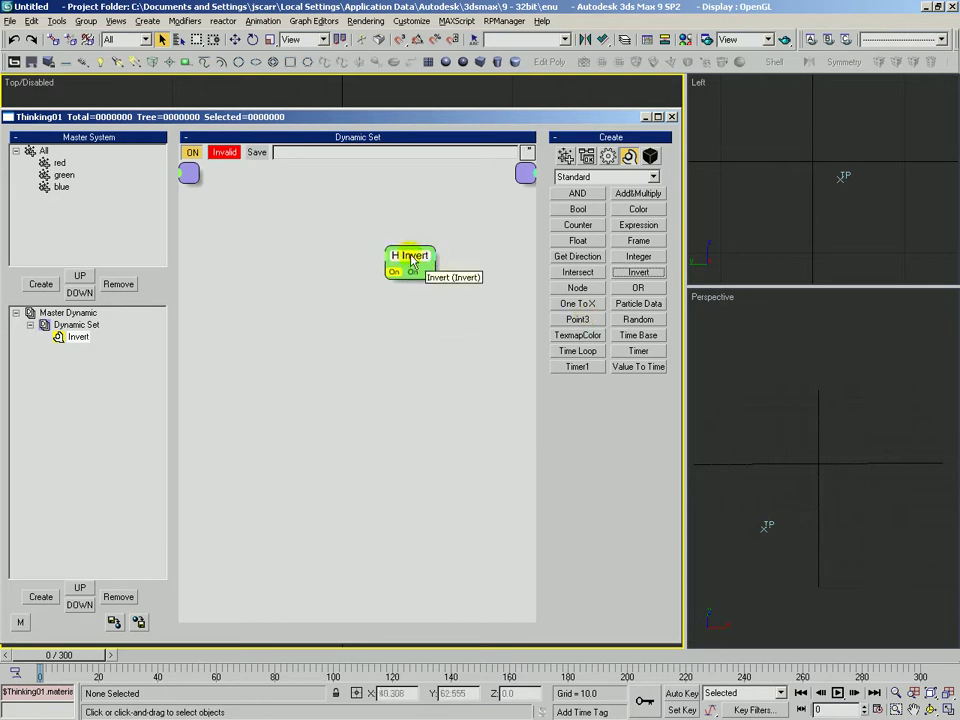
key("Delete")
- Add a Node helper to the dynamic set and create a sphere with a radius of about 15.2 in the Perspective view
left_click(578, 287)
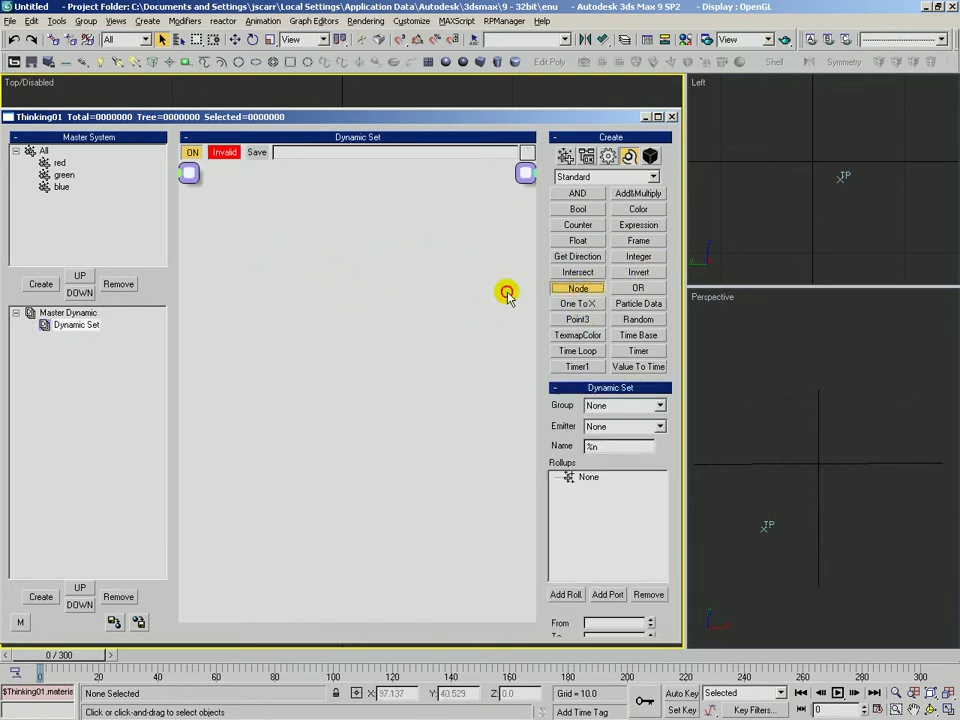
left_click(313, 251)
left_click(446, 62)
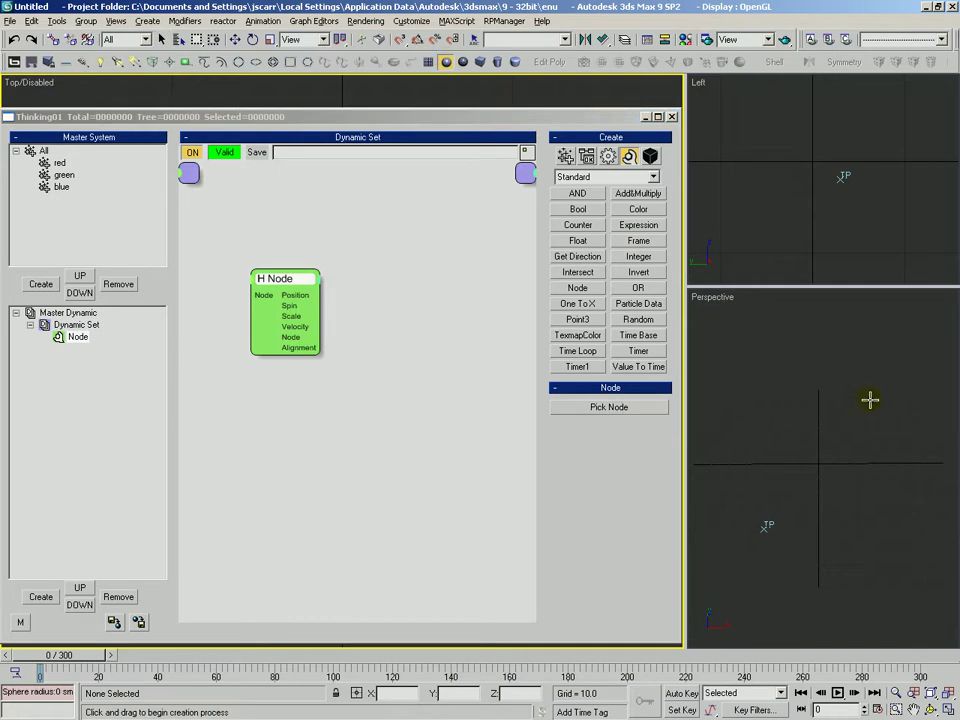
left_click_drag(826, 446, 852, 446)
left_click_drag(306, 283, 313, 277)
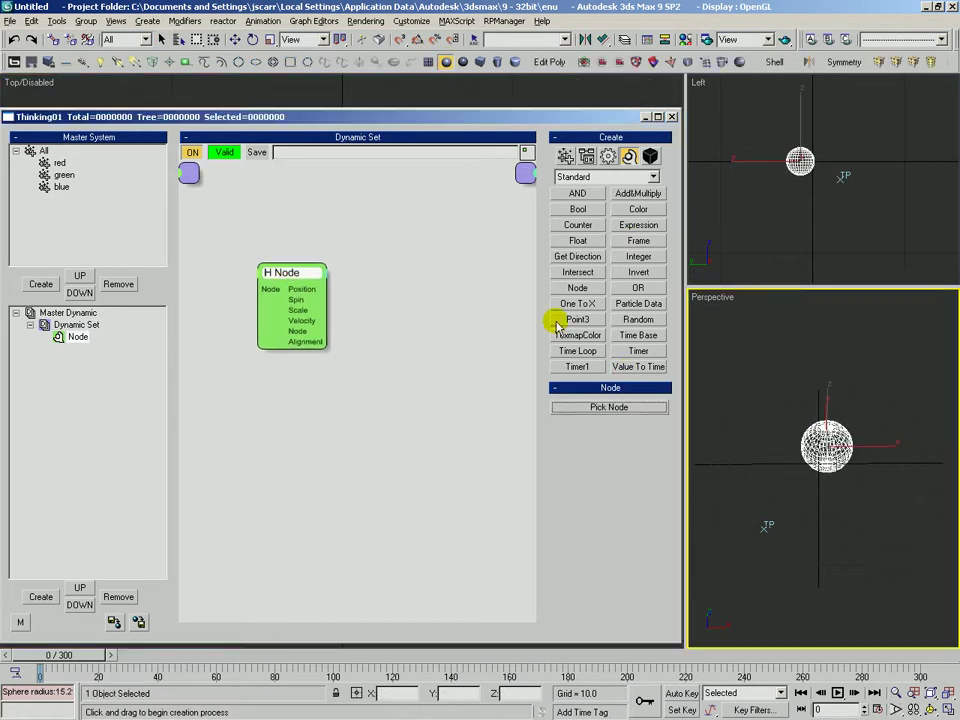
- Assign the sphere in the Perspective view as the Node helper's scene object
left_click(612, 408)
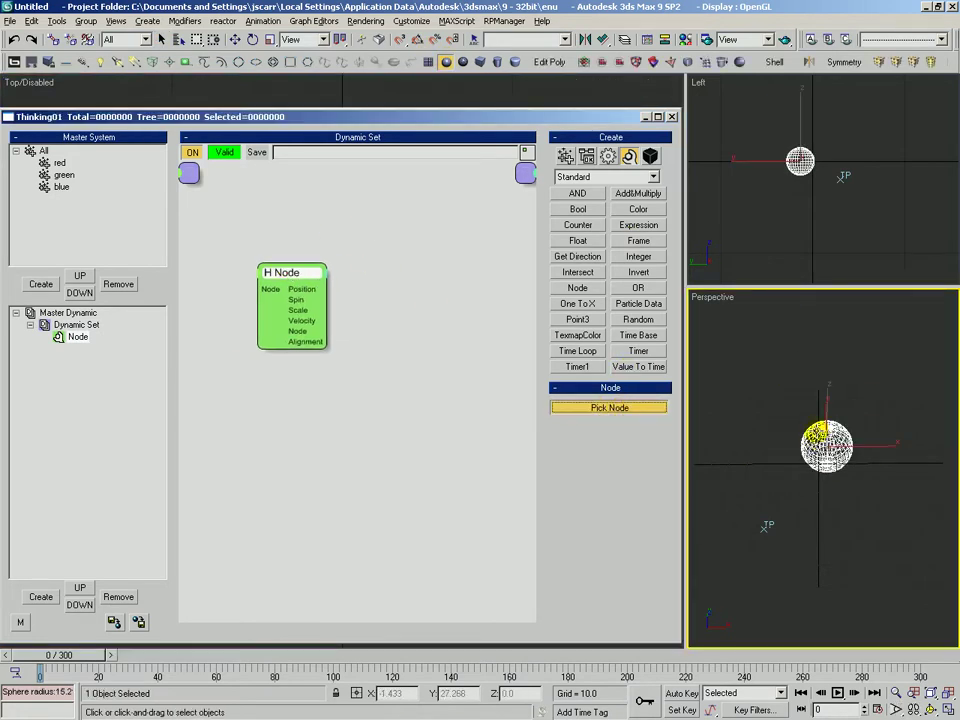
left_click(818, 436)
left_click(235, 39)
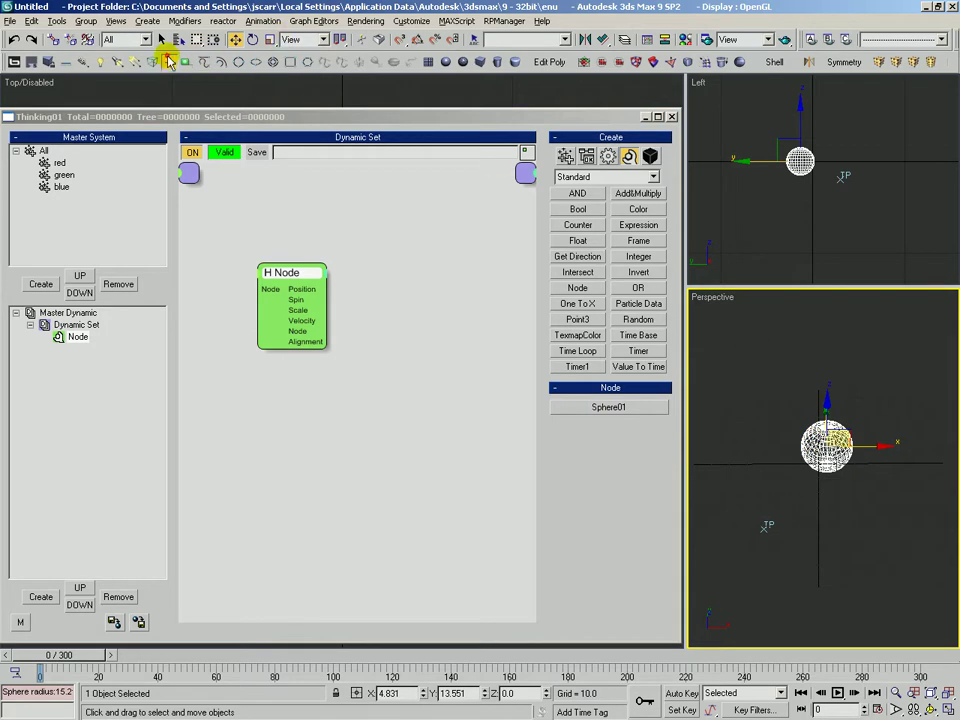
- Create a Point helper beside the sphere in the Perspective view and assign it to the Node helper
left_click(170, 62)
left_click(749, 432)
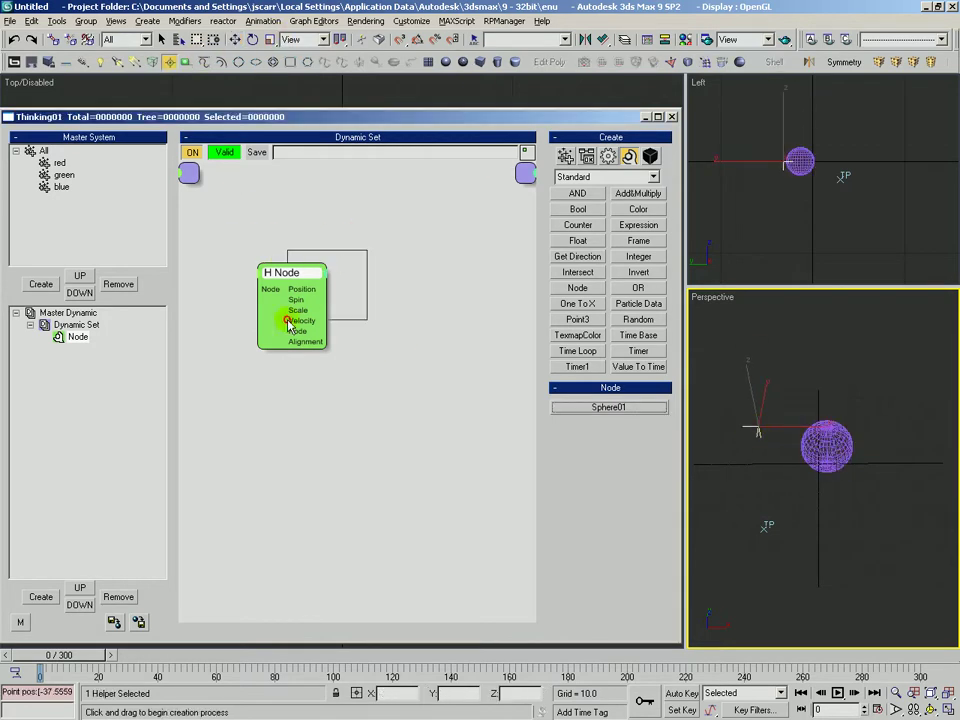
left_click(573, 407)
left_click(758, 429)
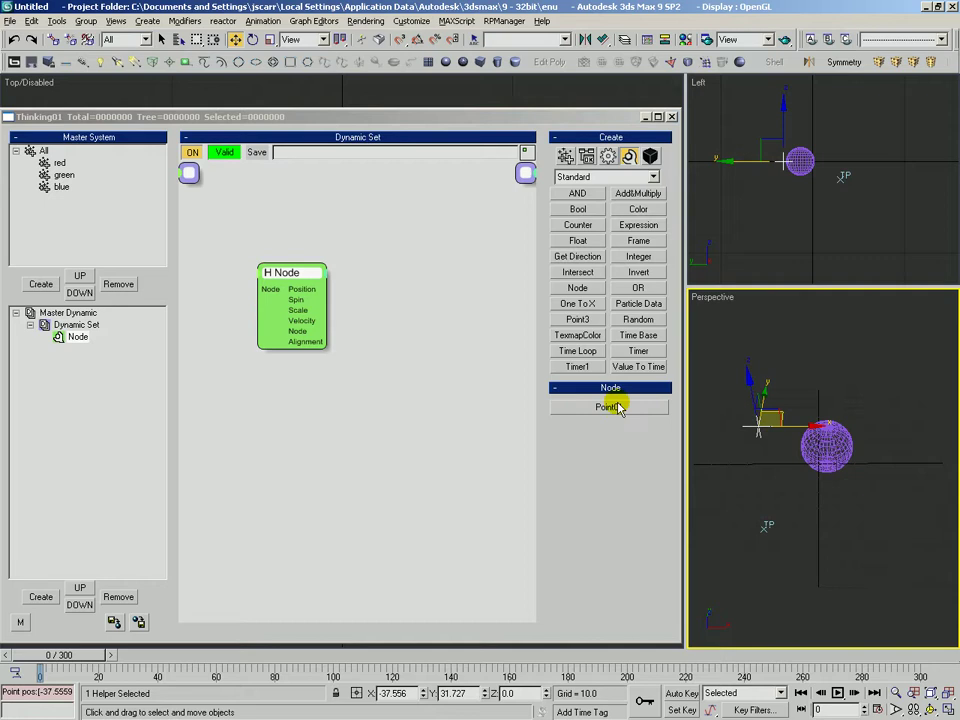
key("w")
- Expose a Node port on the dynamic set's input block, wired to the Node helper's Node input
mouse_move(298, 300)
left_mouse_down()
mouse_move(276, 262)
mouse_move(284, 283)
left_mouse_up()
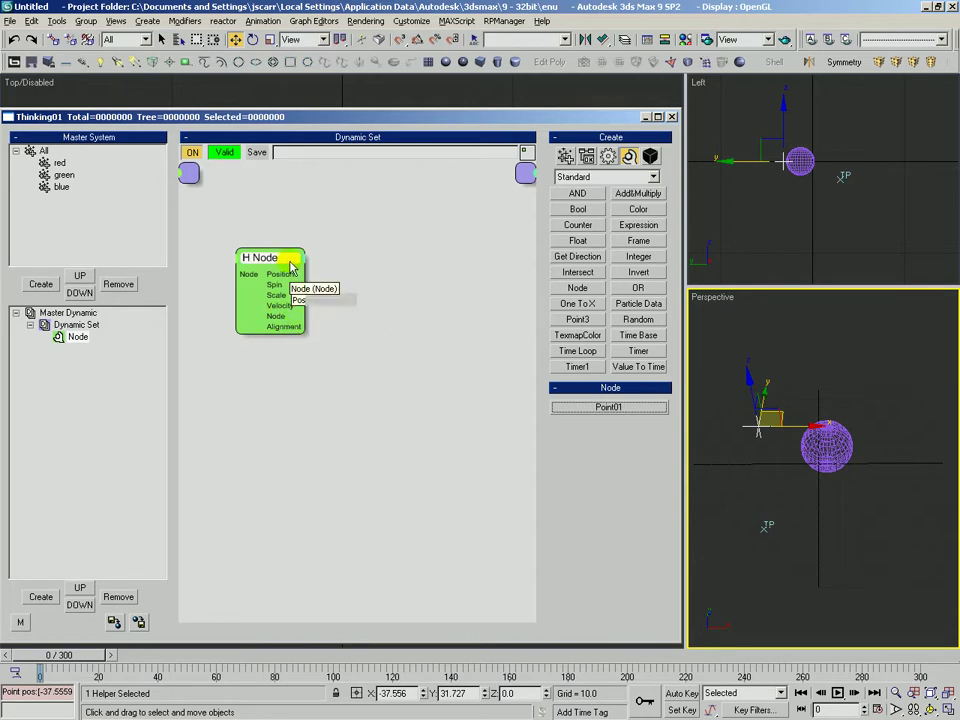
left_click_drag(278, 256, 189, 176)
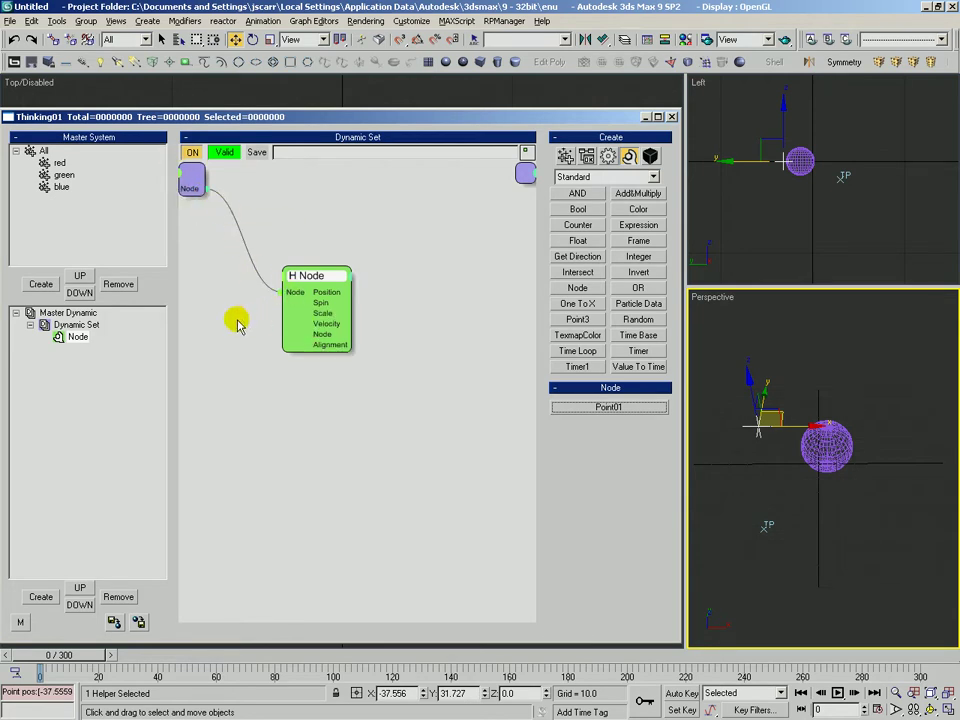
left_click_drag(298, 300, 267, 274)
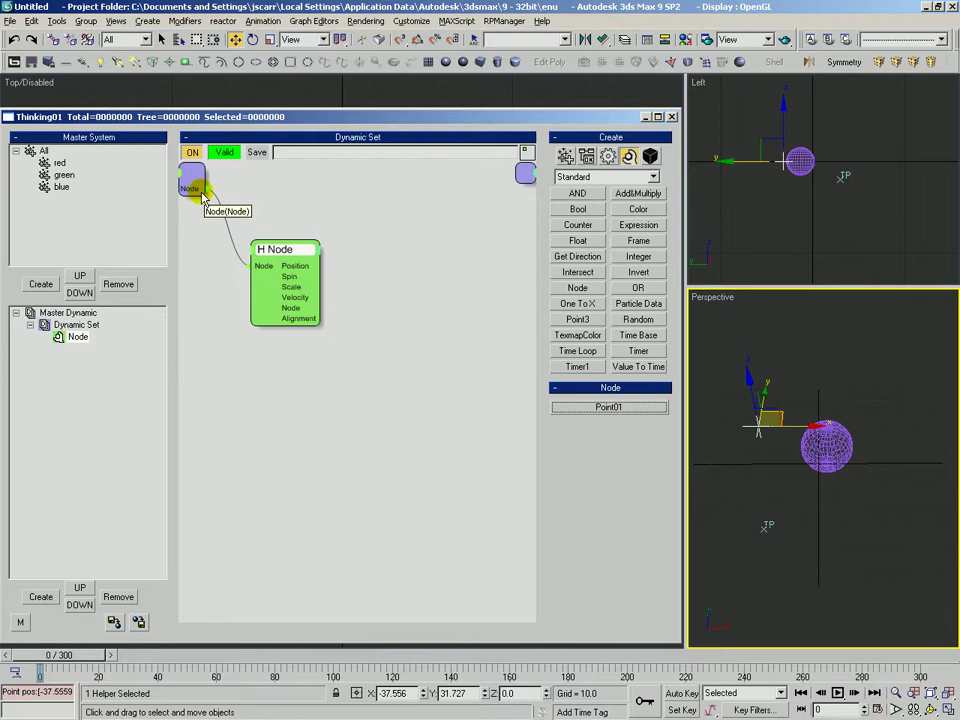
- Delete the Node helper and remove the Node port from the dynamic set's input block
key("Delete")
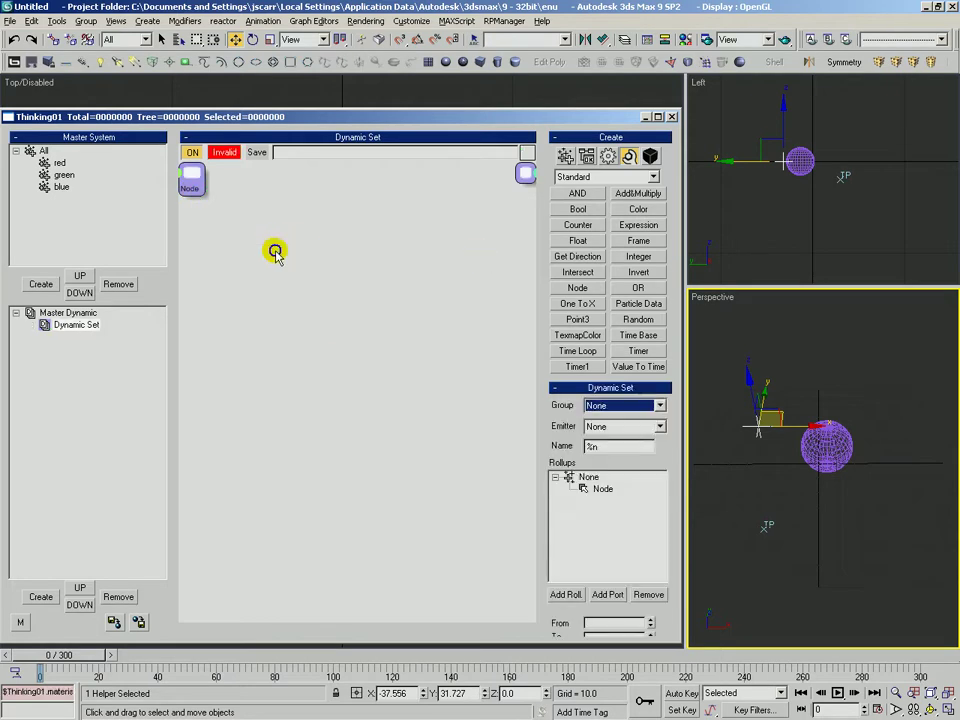
right_click(190, 180)
left_click(190, 220)
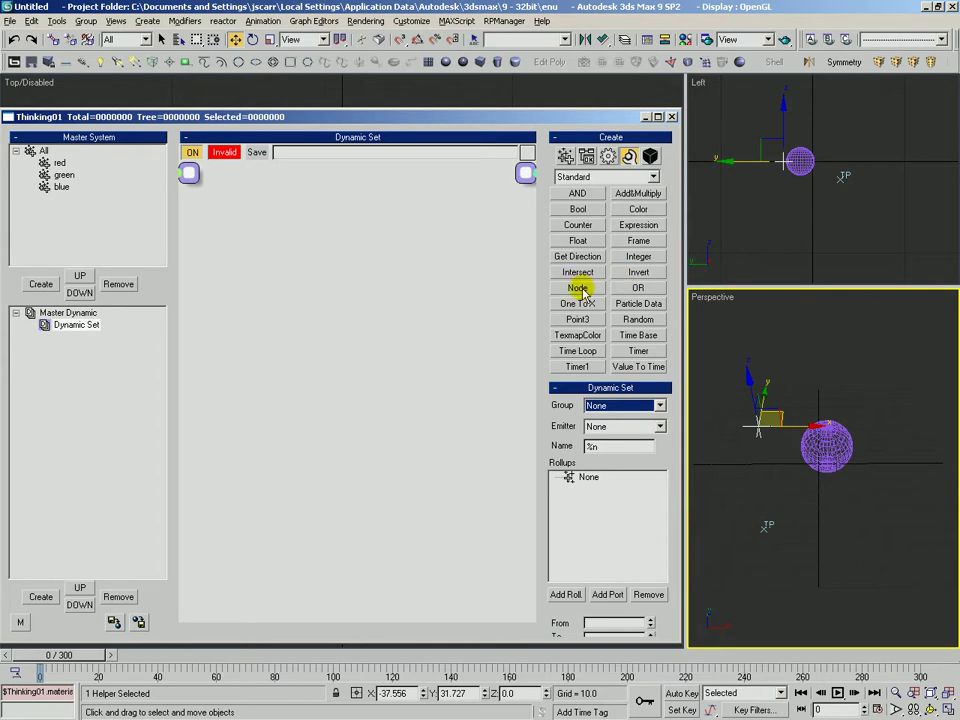
- Add an OR helper to the dynamic set and place it near the middle of the wiring area
left_click(629, 289)
left_click(369, 213)
left_click_drag(391, 229, 391, 259)
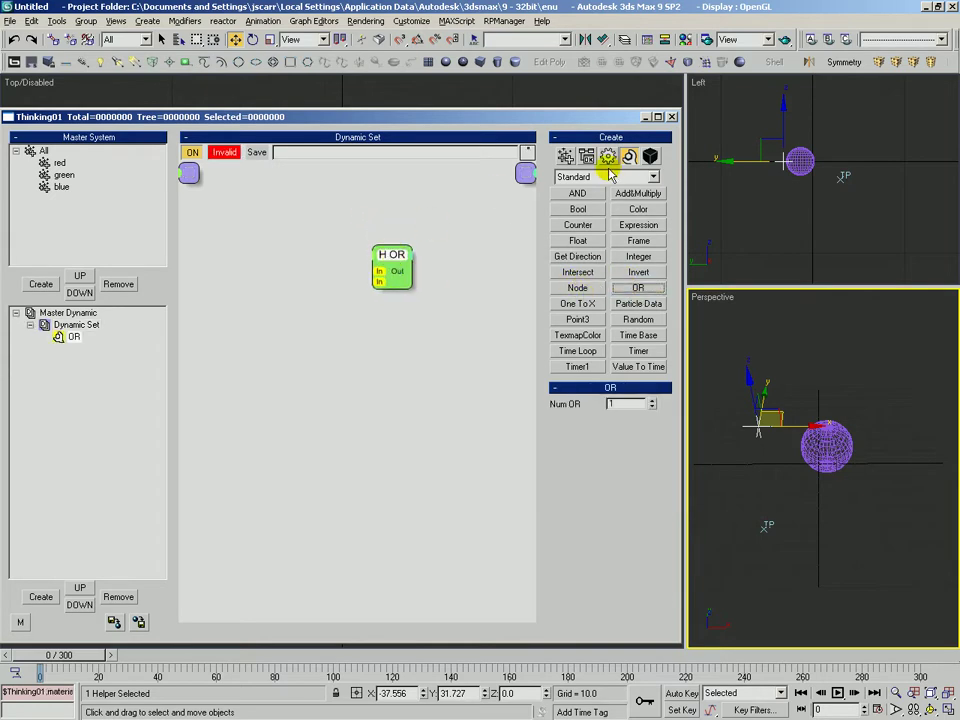
- Add two Bool helpers by duplicating the first, and wire their On outputs to the OR helper's two inputs
left_click(579, 213)
left_click(300, 225)
left_click_drag(326, 232, 297, 300, "shift")
left_click(311, 234)
left_click(301, 291)
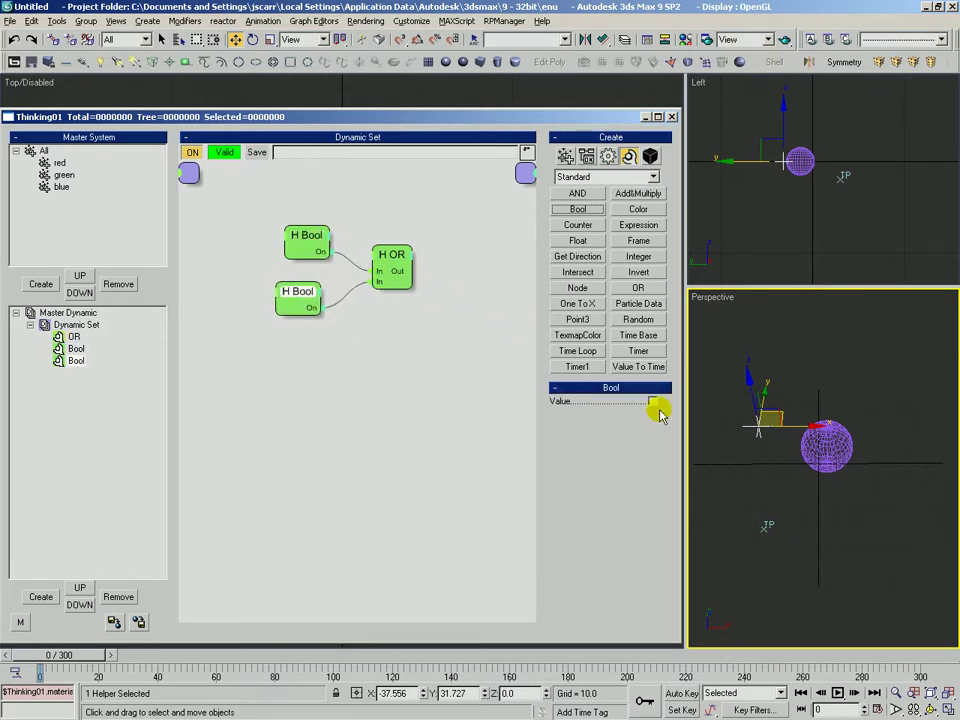
- Set Num OR to 5 on the OR helper
left_click(405, 254)
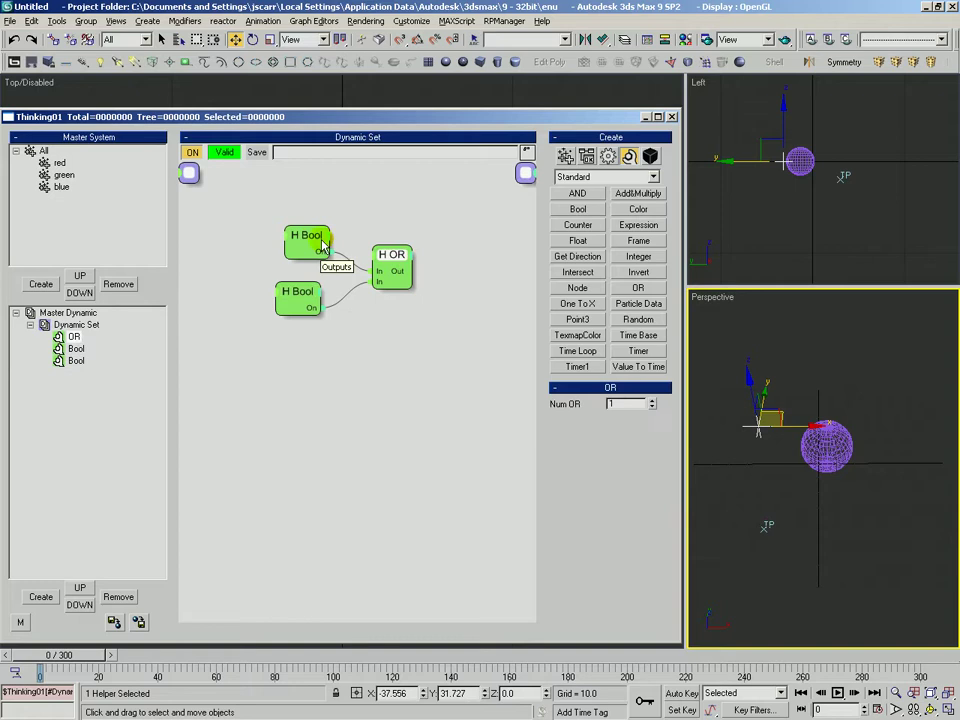
left_click_drag(414, 282, 505, 300)
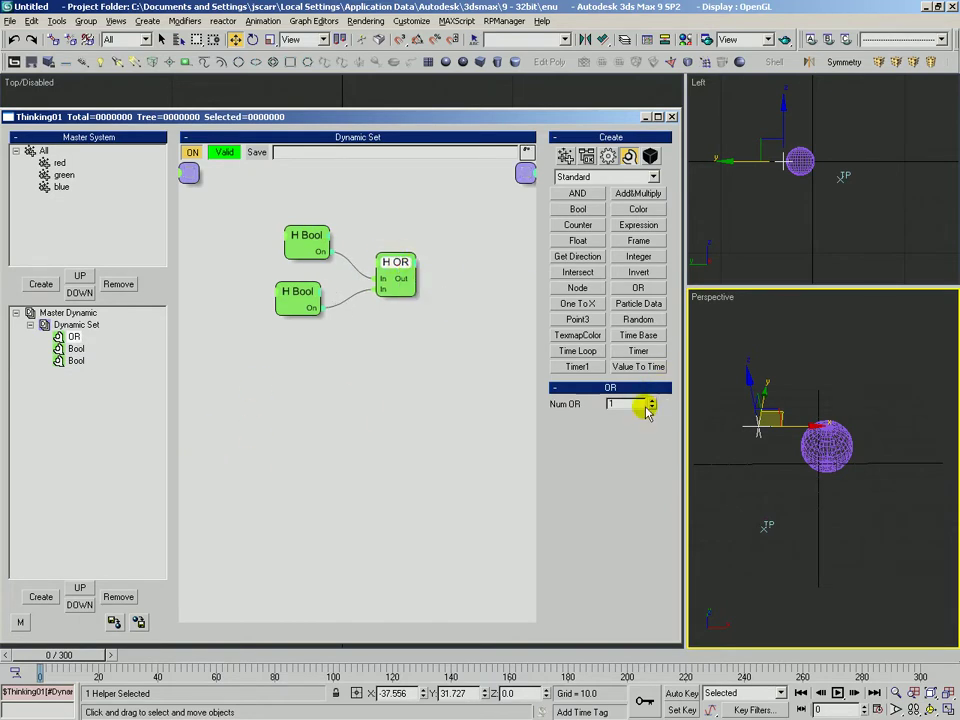
left_click(652, 401)
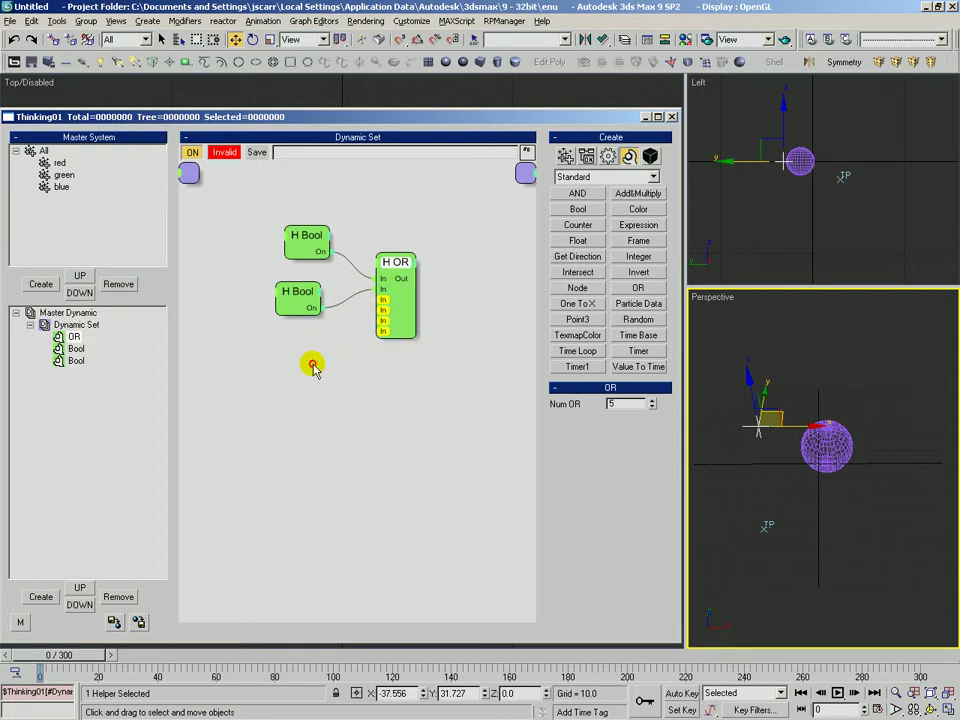
left_click_drag(503, 287, 480, 300)
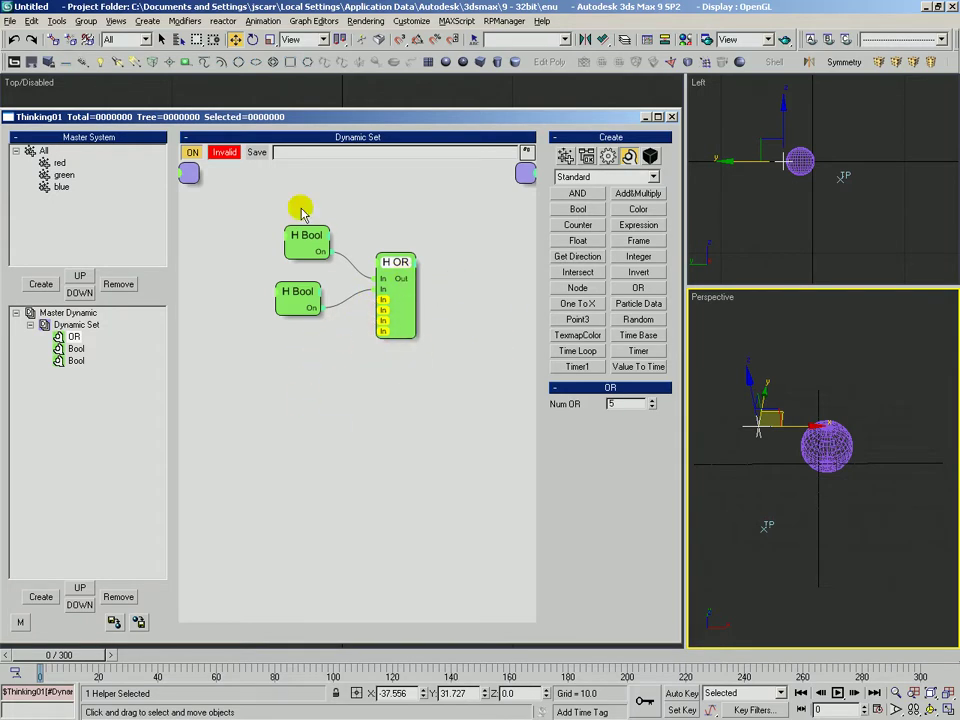
- Delete the OR helper and both Bool helpers from the dynamic set
left_click_drag(301, 210, 441, 362)
right_click(403, 331)
left_click(428, 420)
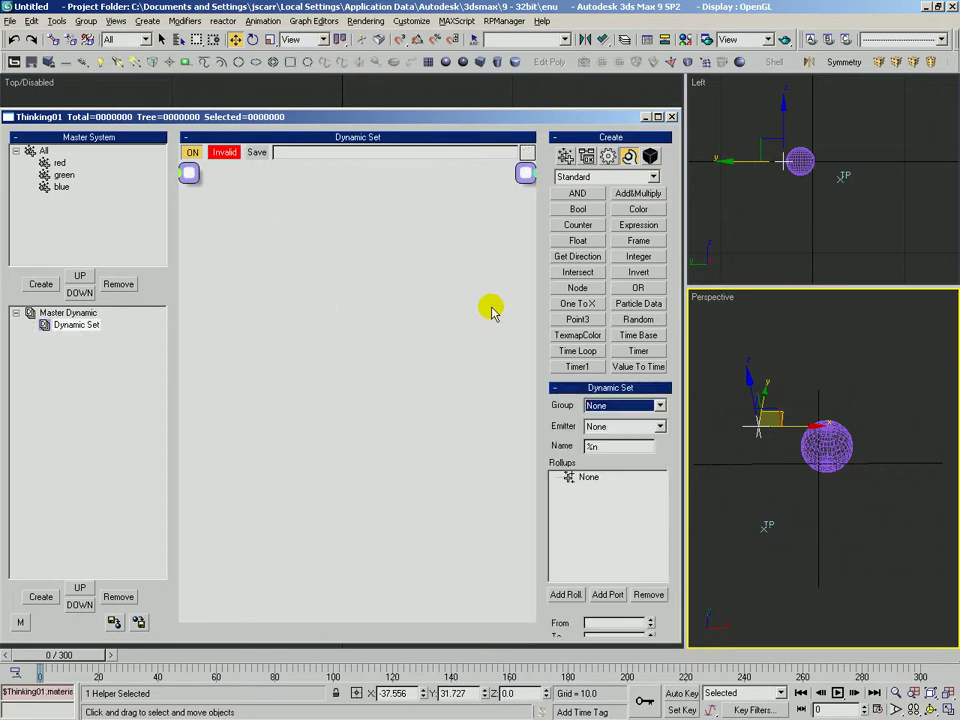
- Add a One To X helper to the dynamic set and position it in the wiring area
left_click(577, 303)
left_click(426, 291)
left_click_drag(426, 291, 375, 306)
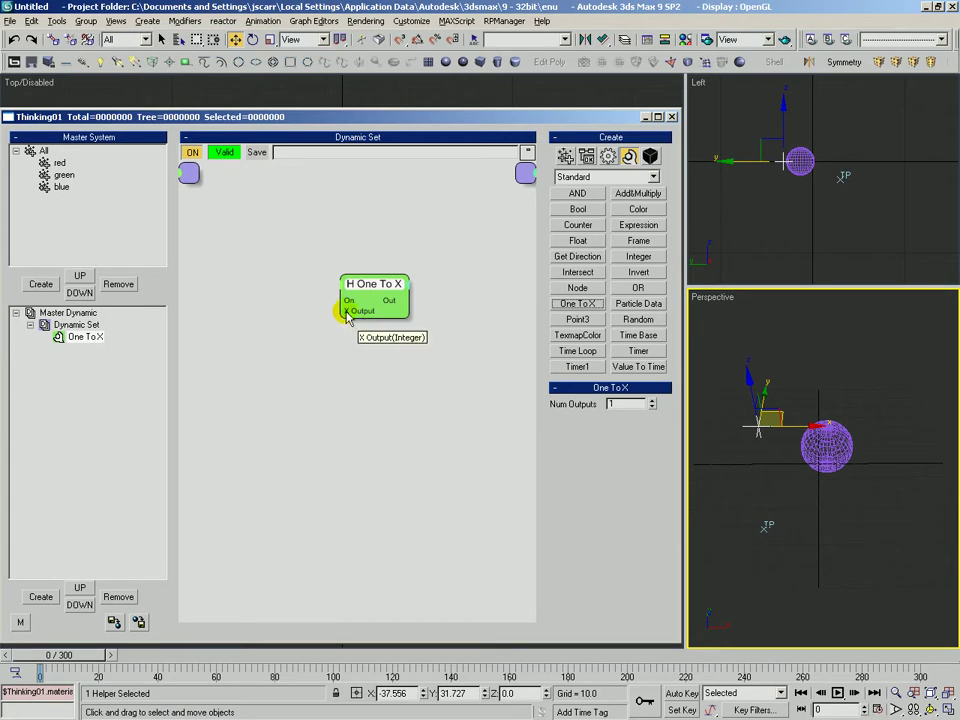
left_click_drag(453, 302, 450, 301)
left_click_drag(388, 291, 327, 274)
- Set Num Outputs to 10 on the One To X helper
triple_click(652, 402)
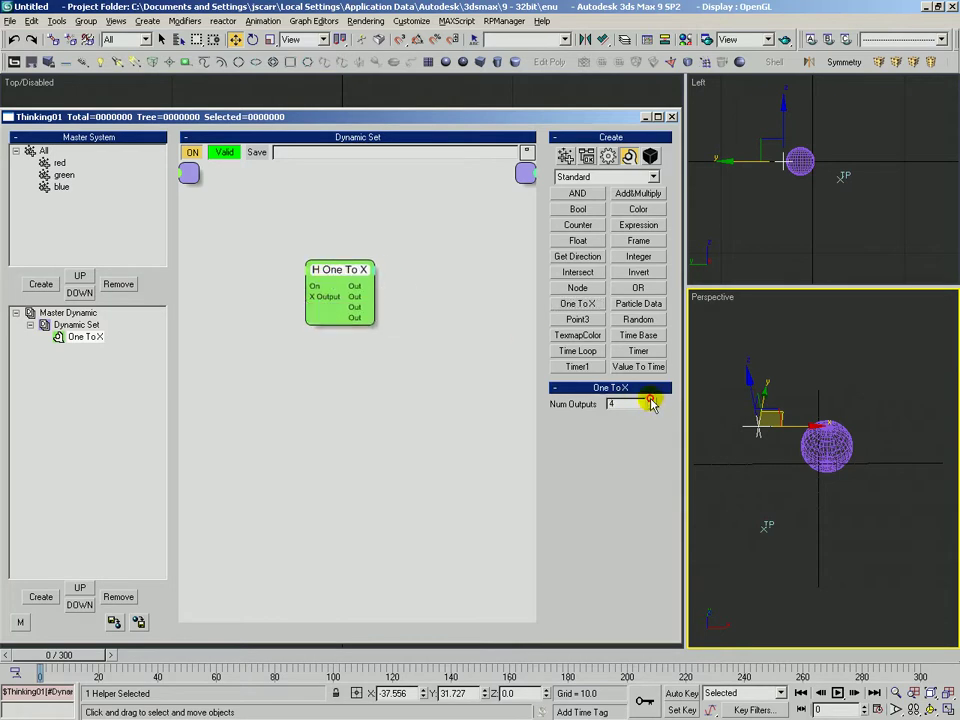
triple_click(652, 402)
triple_click(652, 402)
left_click(652, 402)
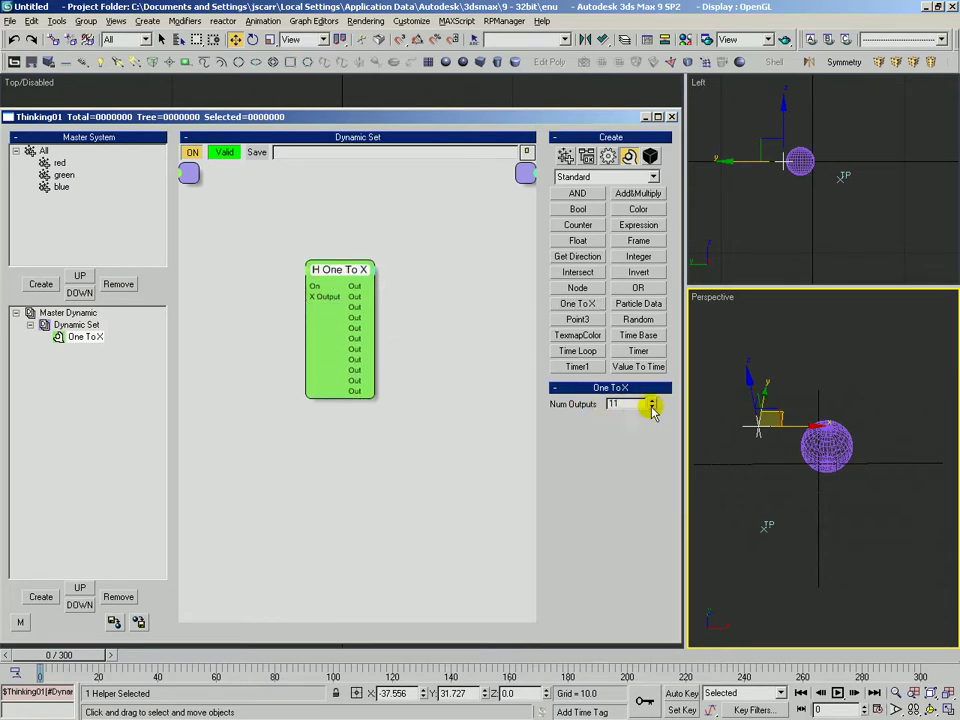
left_click(652, 407)
- Examine the One To X helper's On and X Output inputs and its Out ports
left_click_drag(347, 275, 386, 297)
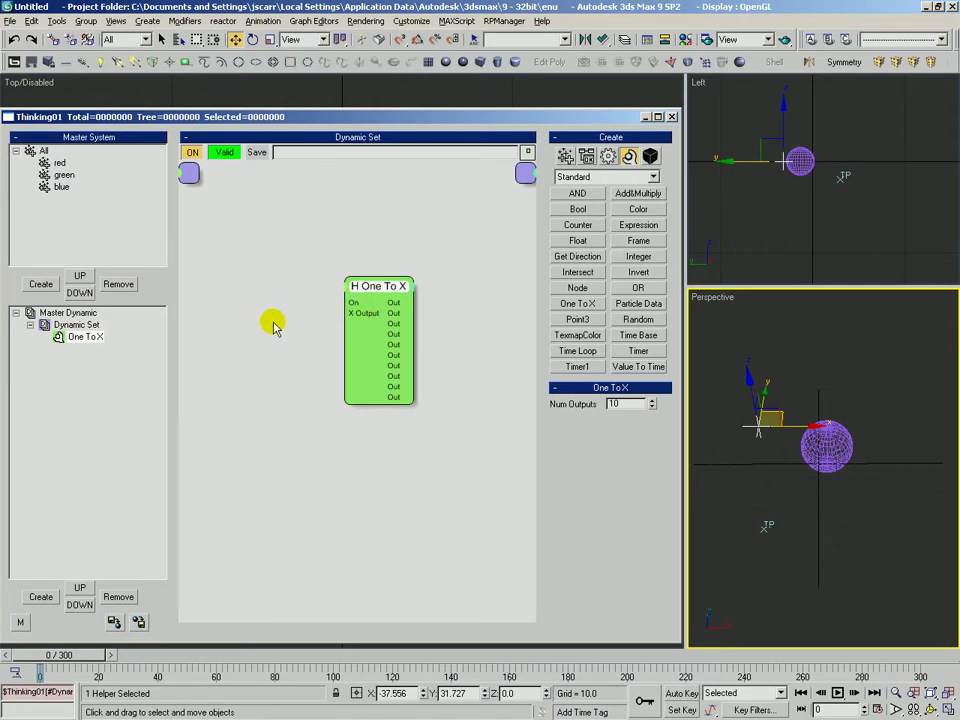
left_click_drag(392, 287, 345, 300)
left_click(302, 308)
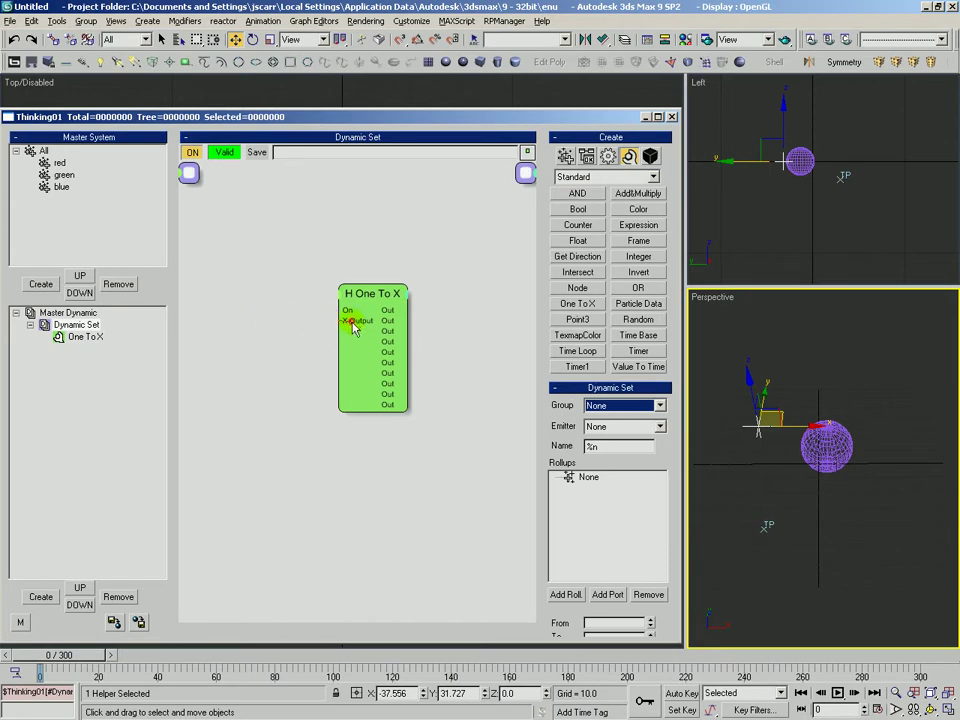
left_click_drag(350, 318, 319, 302)
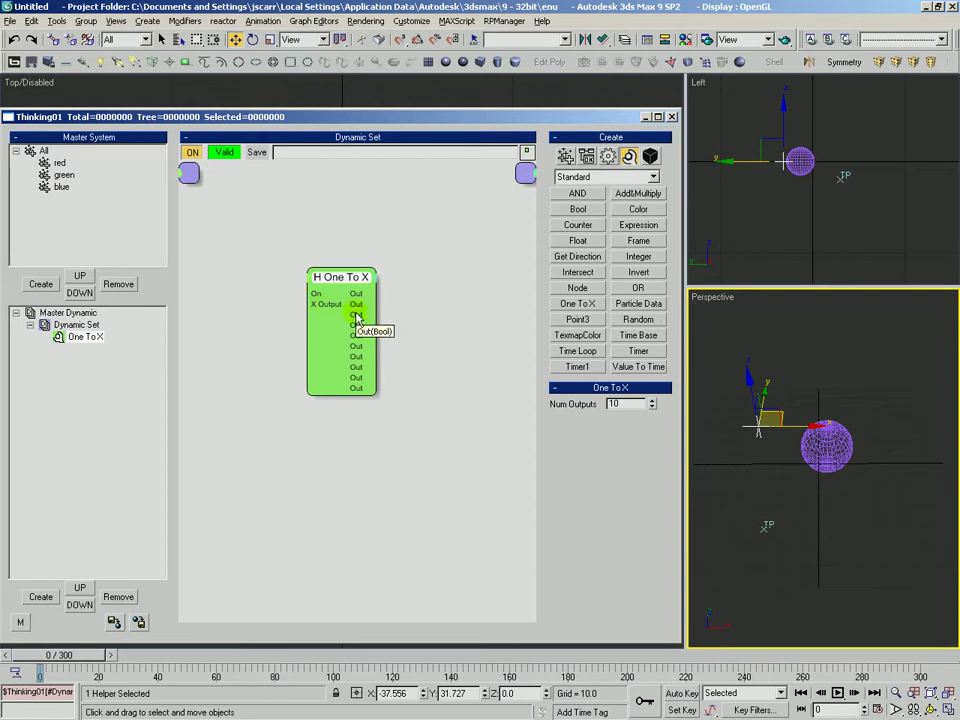
left_click_drag(443, 323, 374, 320)
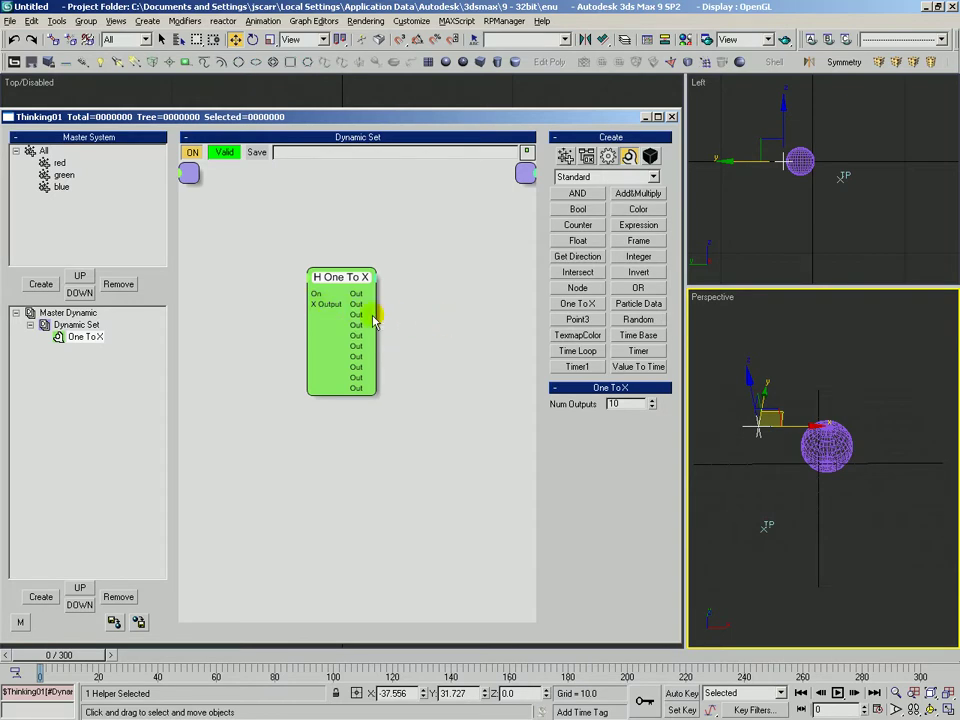
left_click_drag(451, 318, 388, 327)
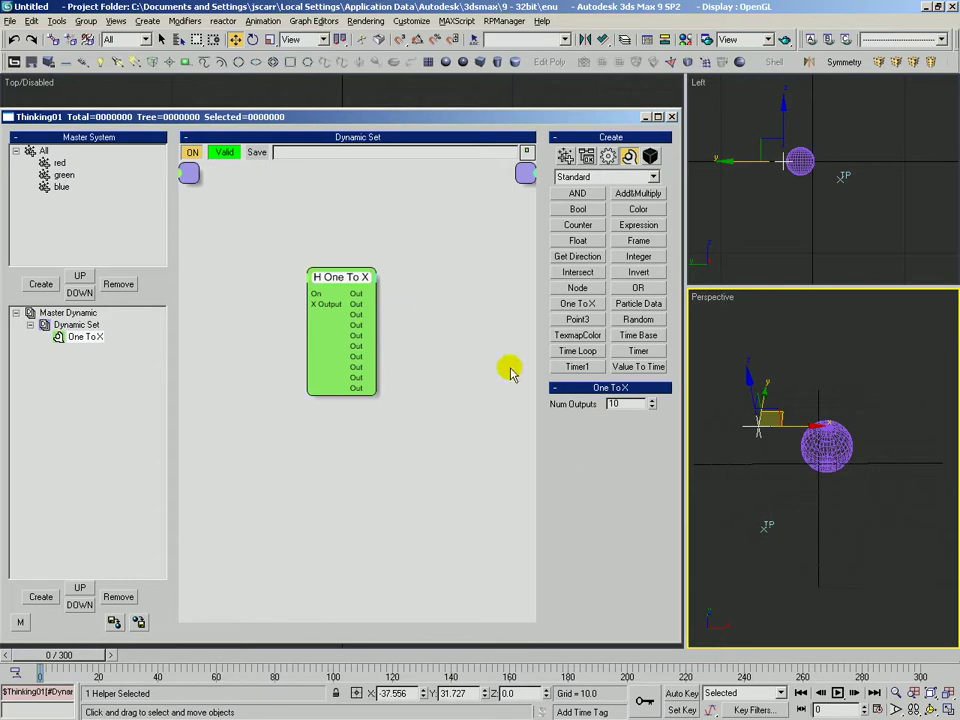
left_click_drag(347, 283, 280, 262)
left_click_drag(320, 316, 410, 372)
left_click_drag(321, 257, 379, 301)
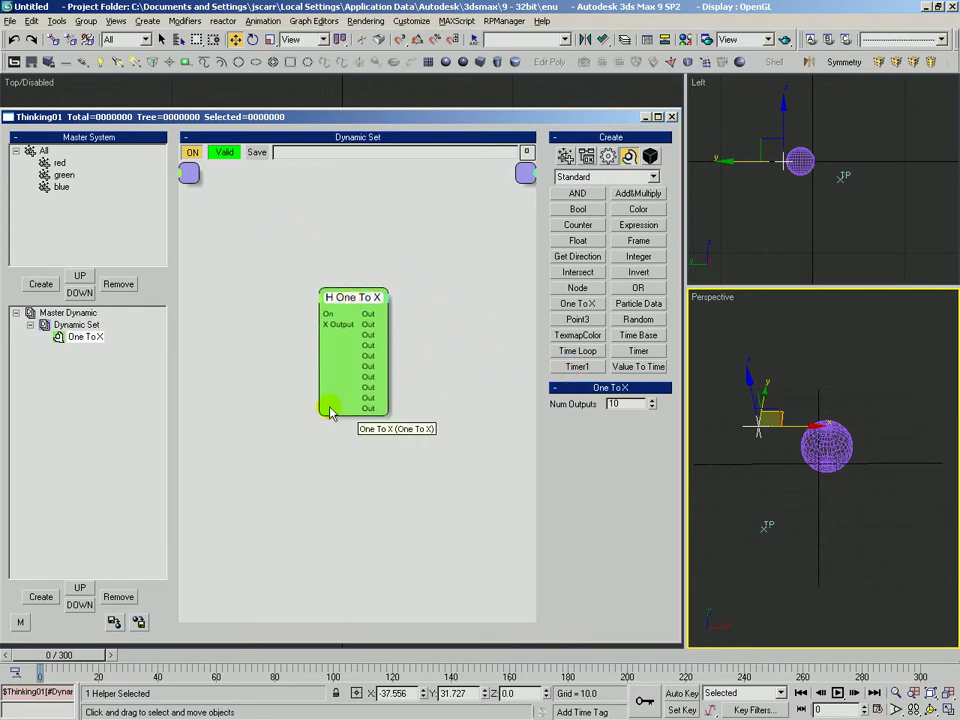
left_click(327, 325)
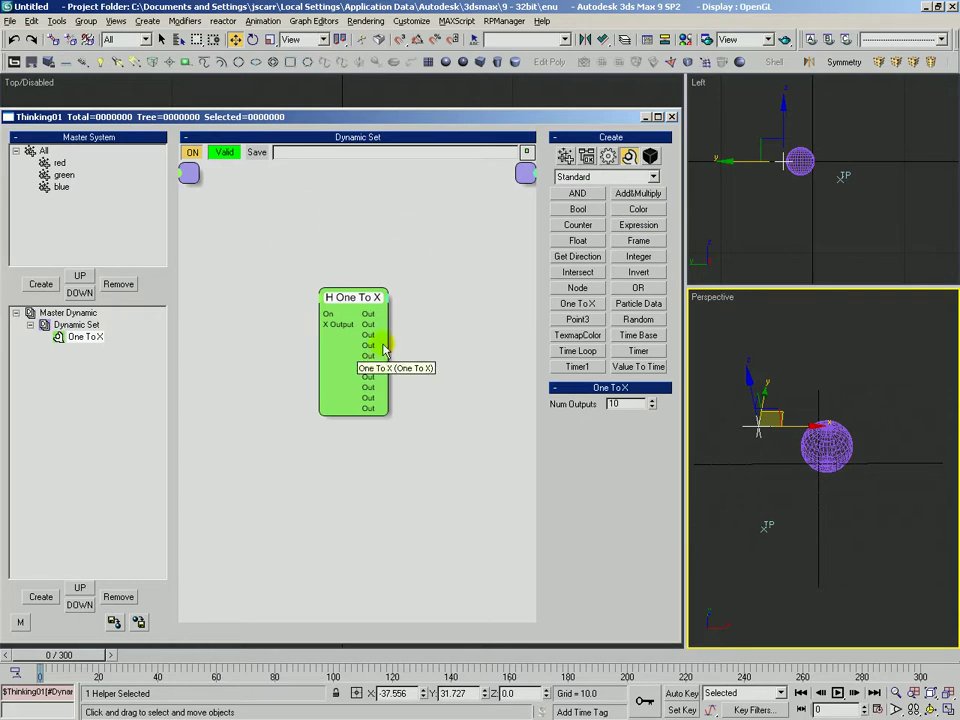
left_click_drag(349, 296, 364, 289)
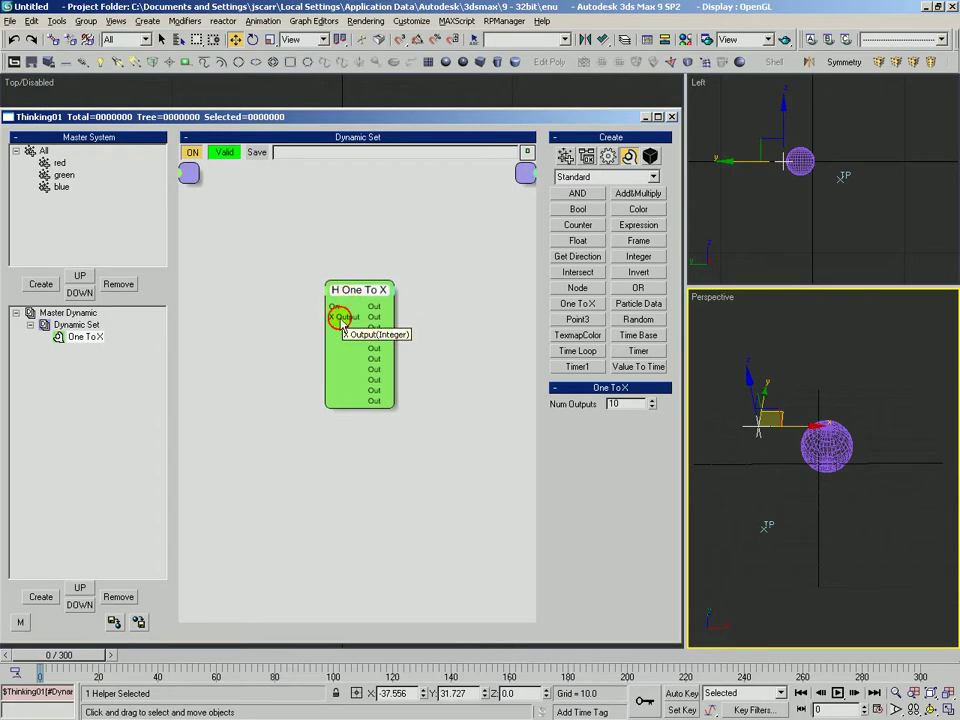
- Delete the One To X helper and add a Particle Data helper to the middle of the dynamic set
left_click_drag(356, 287, 339, 269)
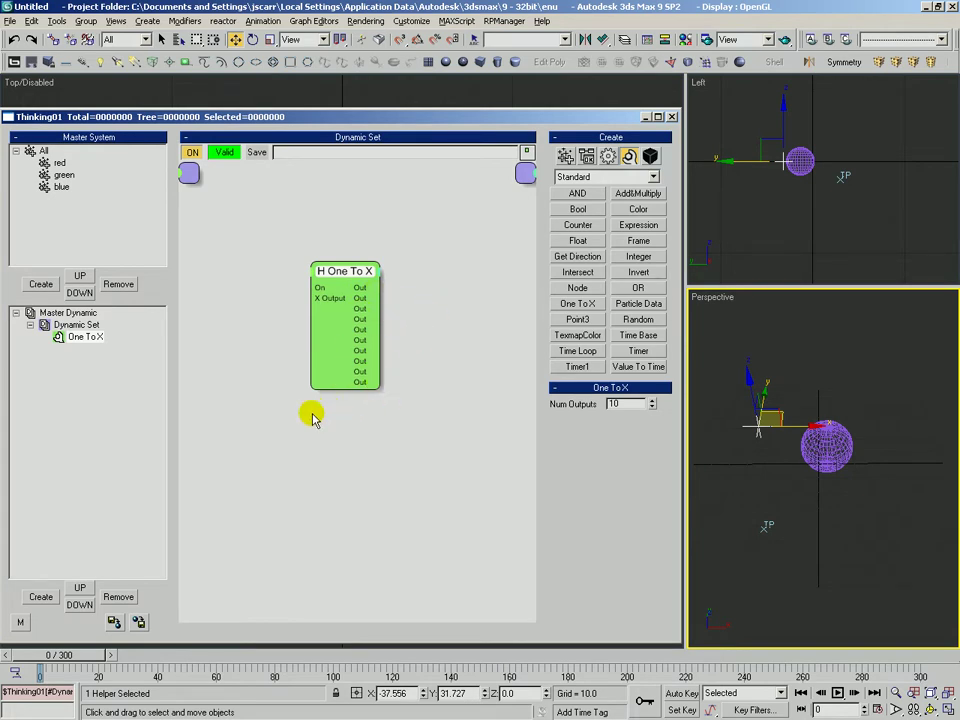
key("Delete")
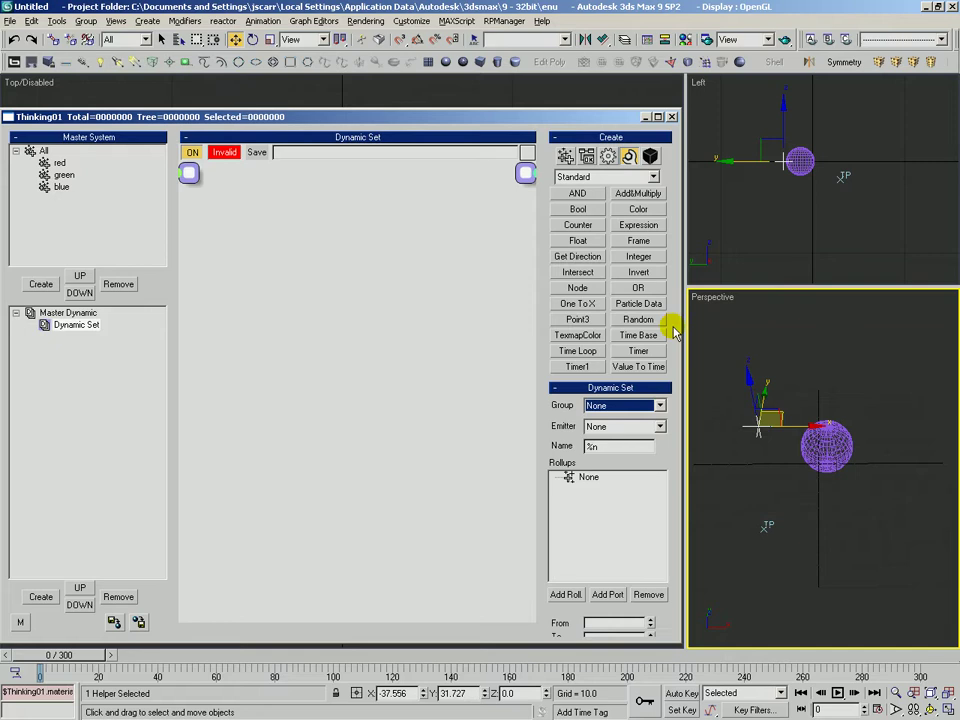
left_click(630, 305)
left_click(400, 256)
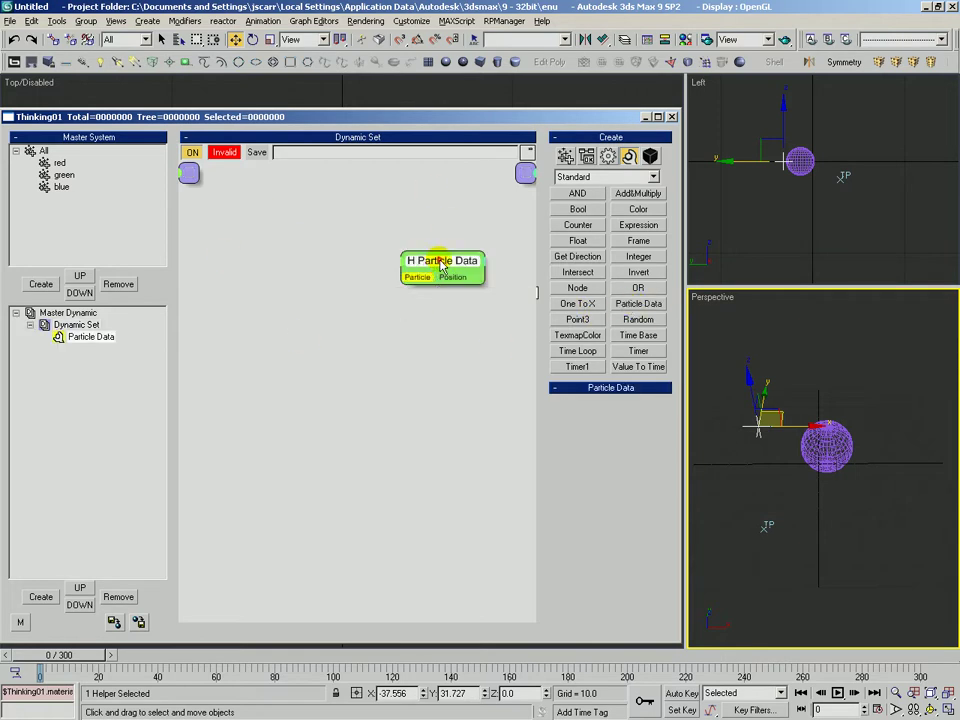
left_click_drag(439, 268, 365, 264)
- Add a Memory operator to the dynamic set and create a Particle memory entry in it
left_click(608, 156)
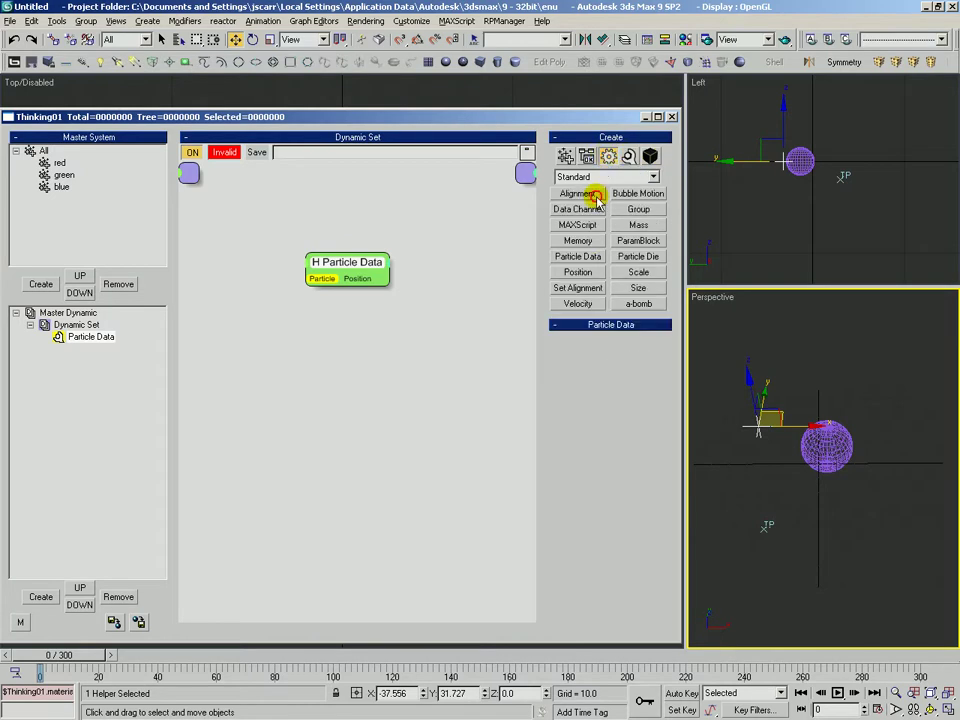
left_click(577, 241)
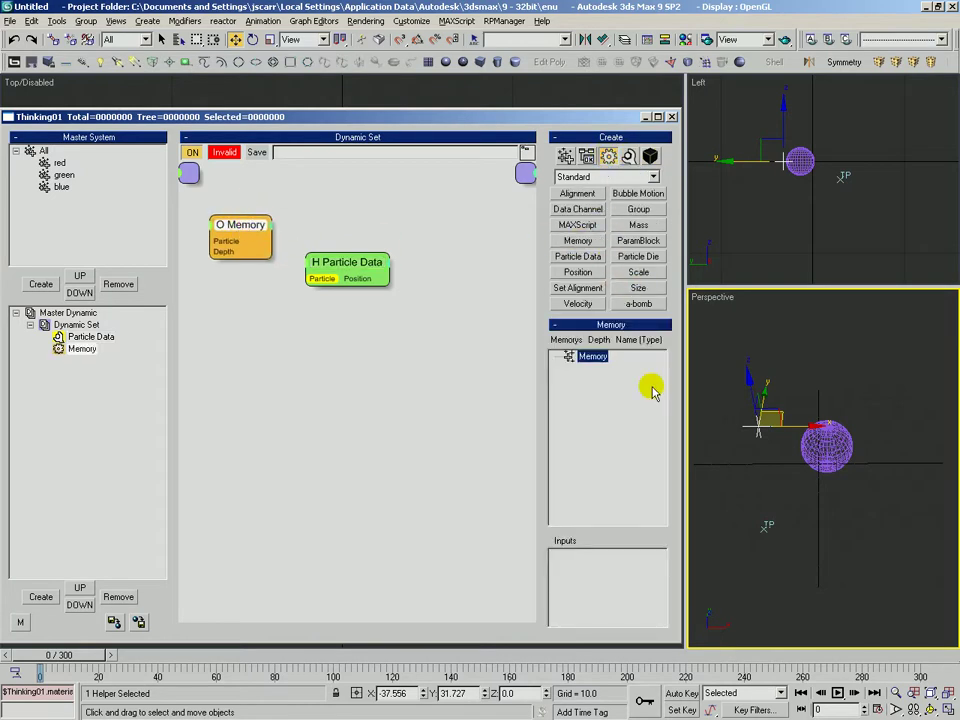
right_click(596, 363)
left_click(615, 669)
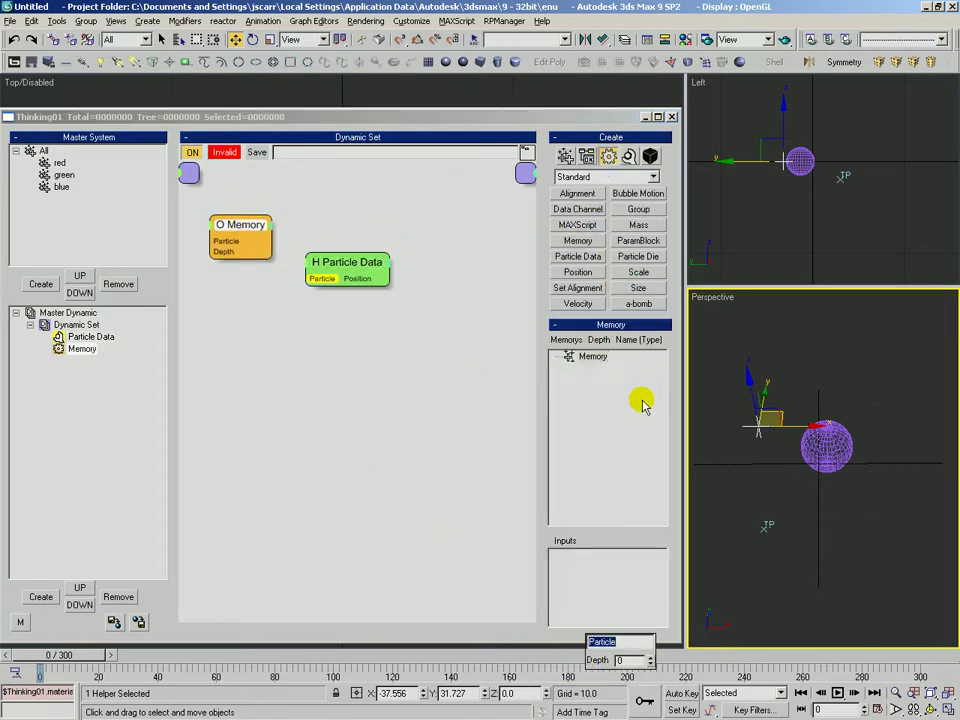
left_click(650, 368)
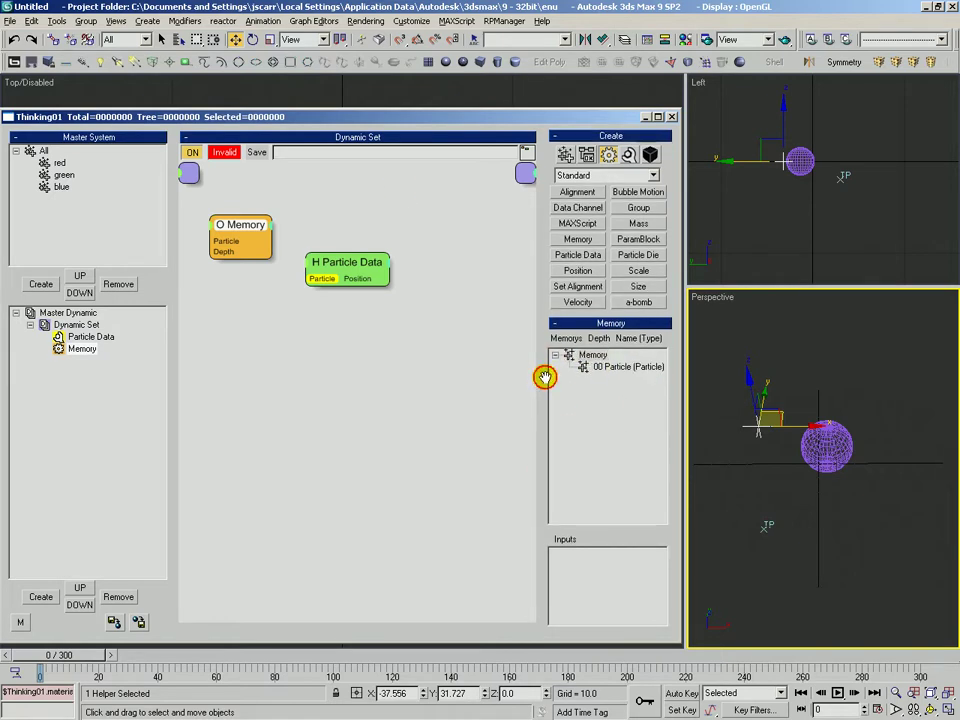
left_click_drag(545, 378, 593, 583)
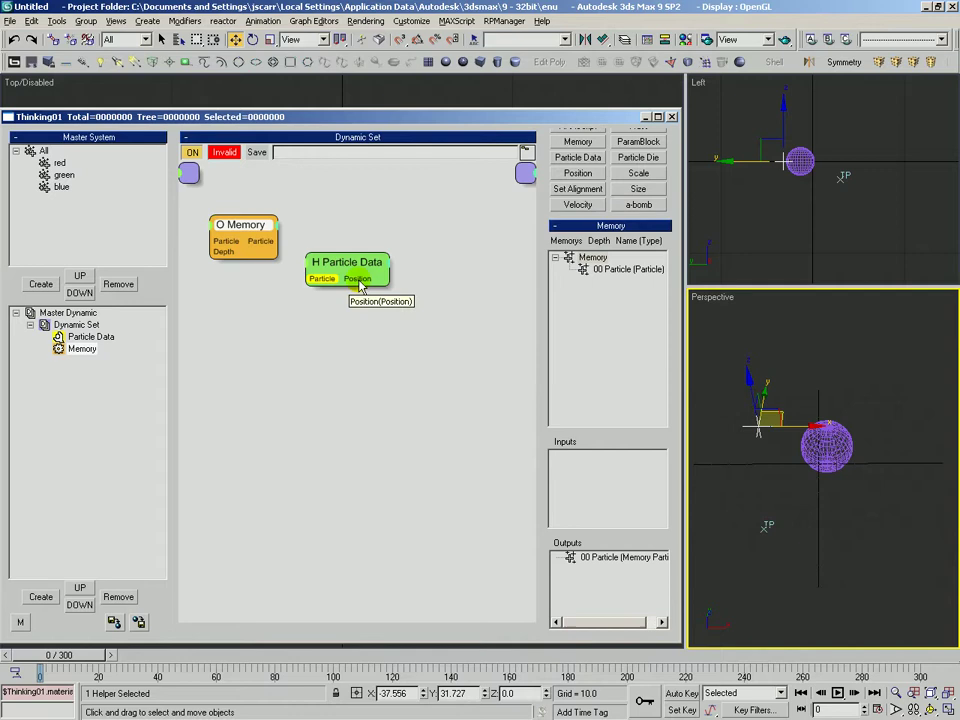
- Wire the Memory operator's Particle output to the Particle Data helper's Particle input and arrange the two nodes
left_click_drag(362, 268, 400, 277)
left_click_drag(263, 242, 357, 289)
left_click_drag(370, 277, 350, 285)
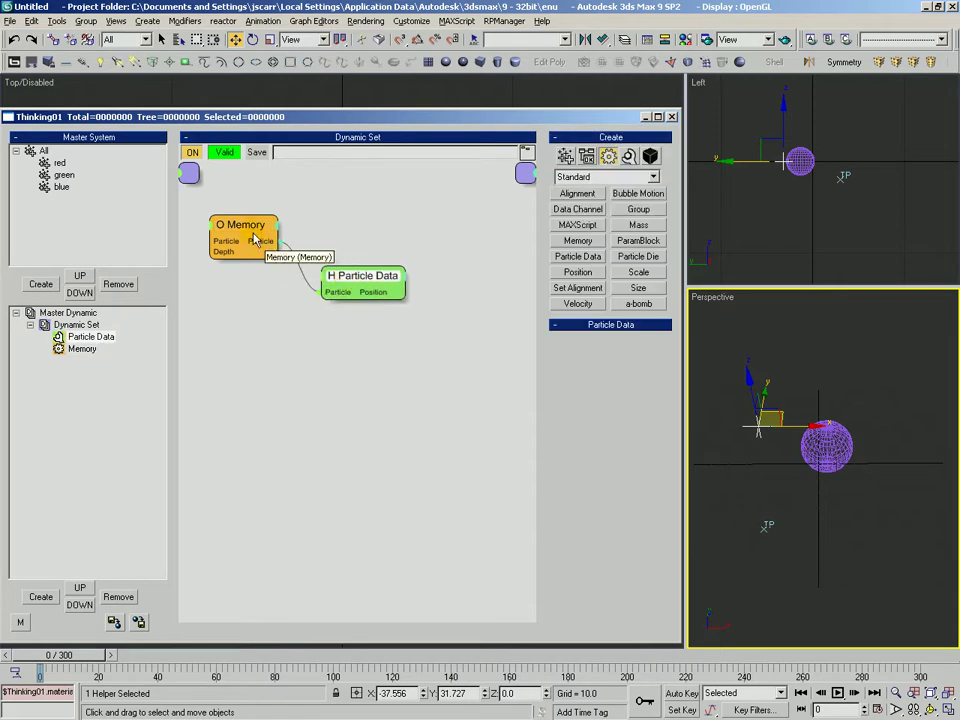
left_click_drag(257, 240, 249, 253)
left_click_drag(320, 293, 356, 269)
- Expose all available inputs and outputs on the Particle Data helper and place it well below the Memory operator
left_click(362, 286)
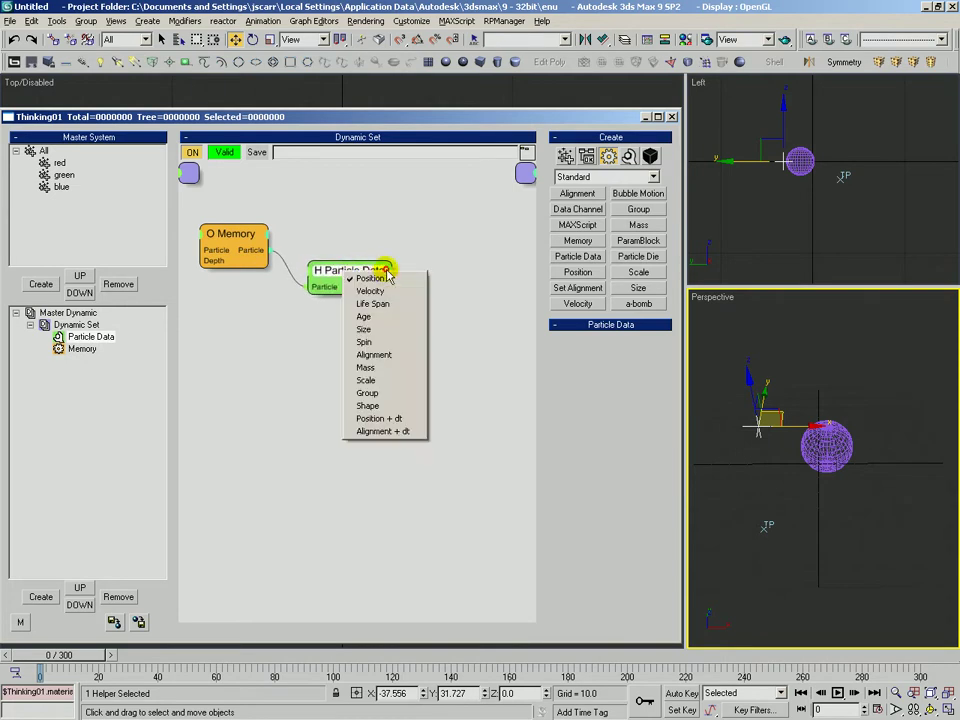
left_click(287, 388)
right_click(306, 276)
left_click(337, 447)
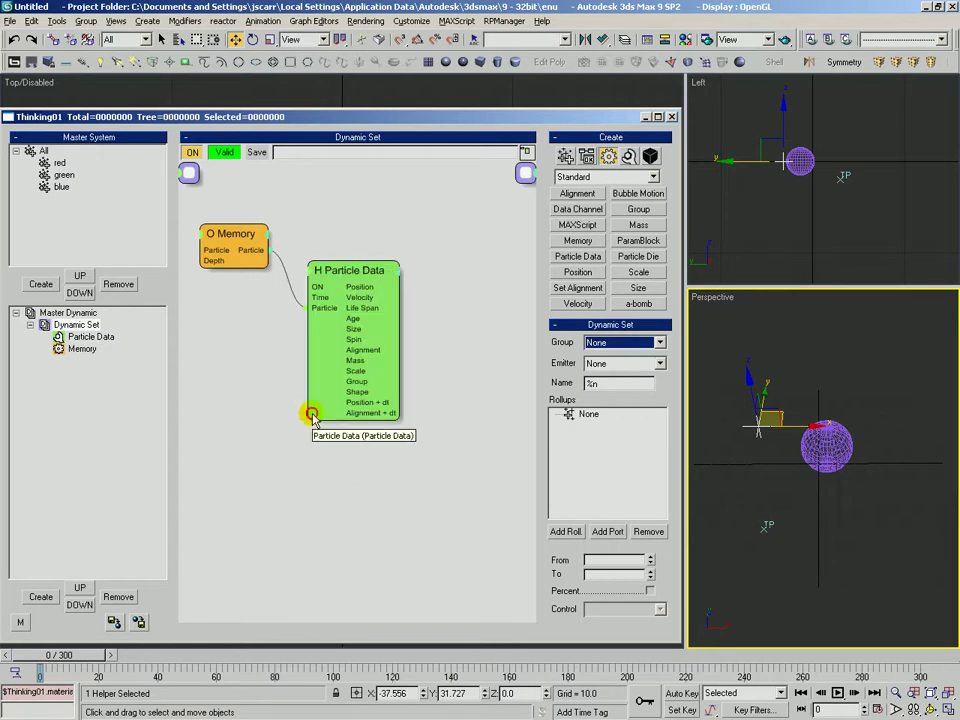
left_click(353, 396)
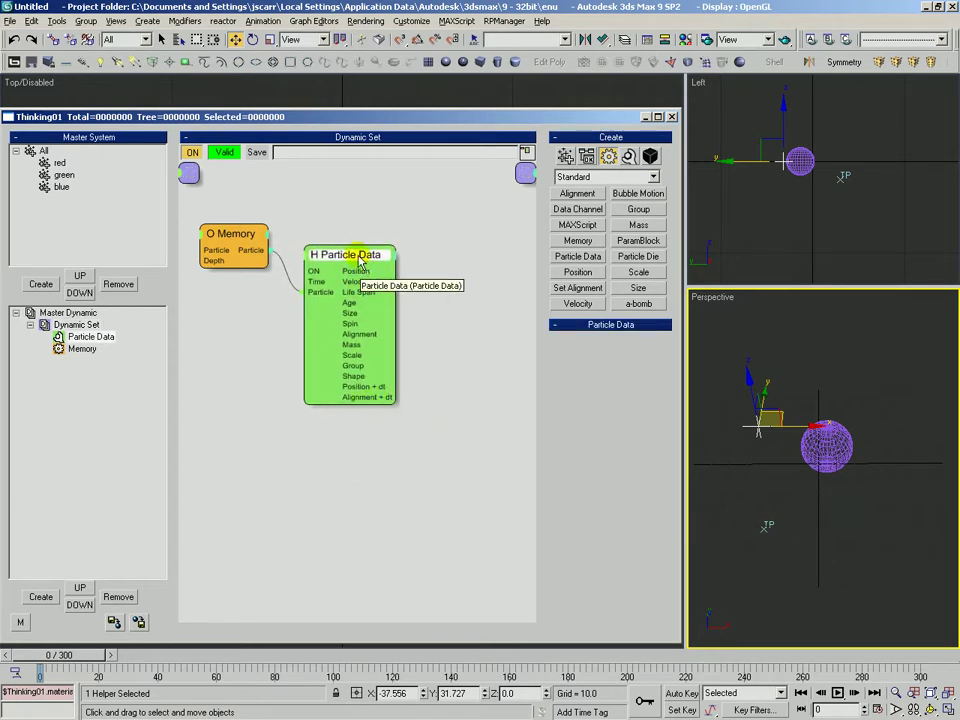
left_click_drag(360, 257, 406, 282)
left_click_drag(234, 232, 245, 222)
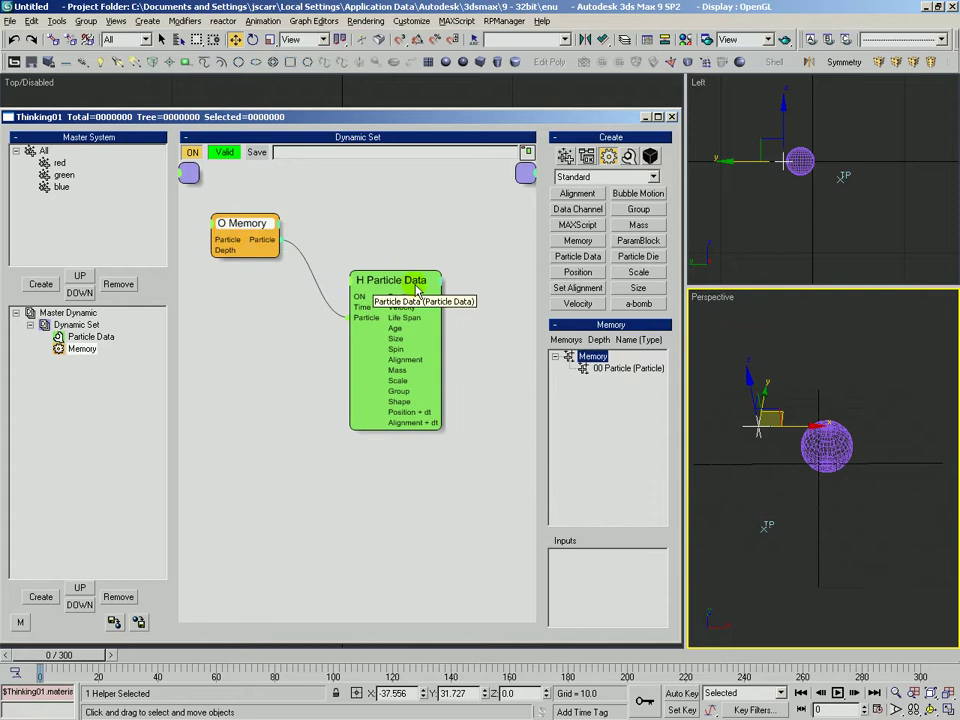
left_click_drag(388, 282, 404, 385)
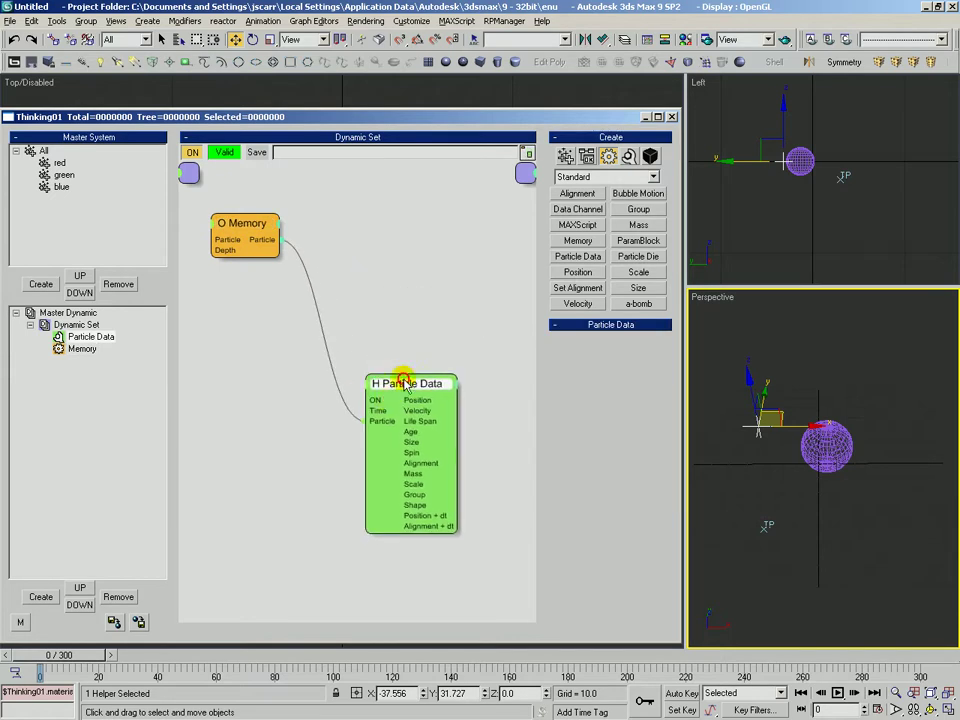
left_click(612, 176)
left_click(600, 199)
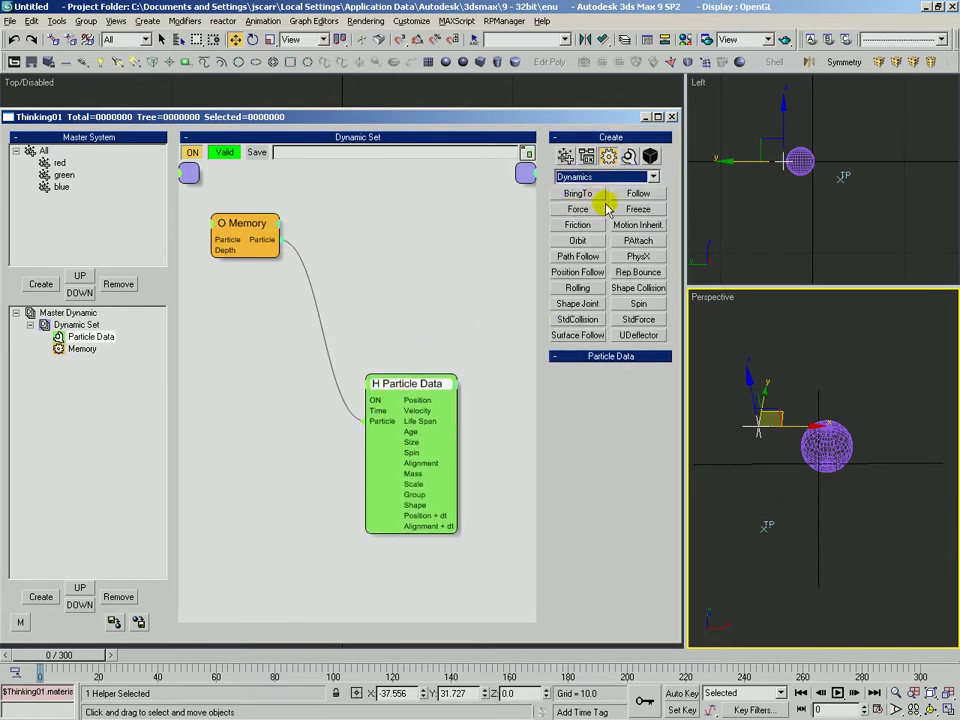
left_click_drag(593, 199, 395, 226)
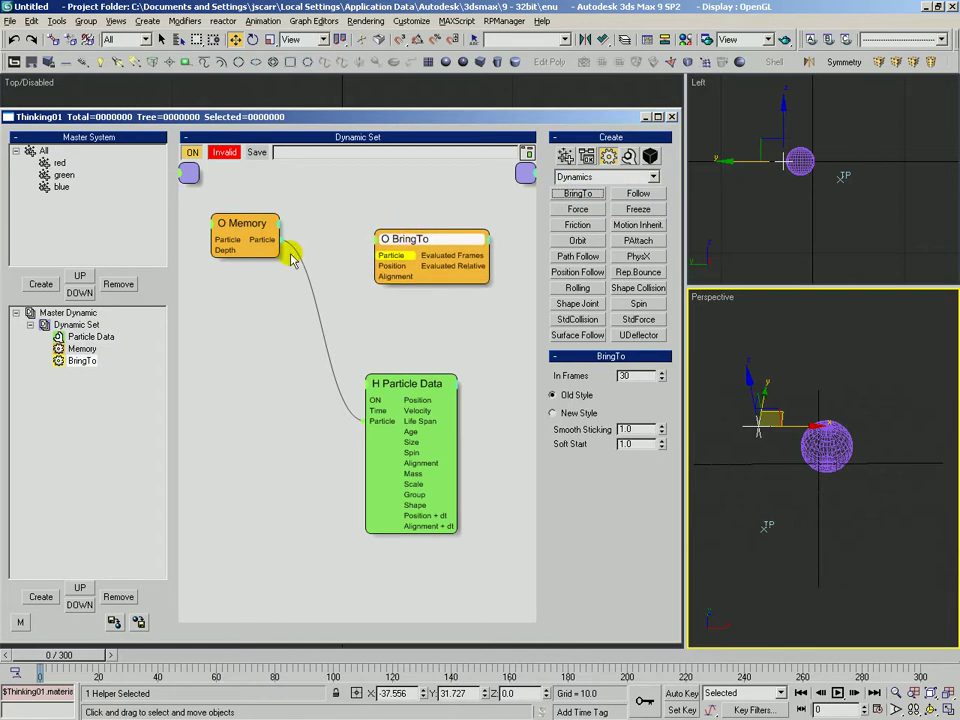
key("Delete")
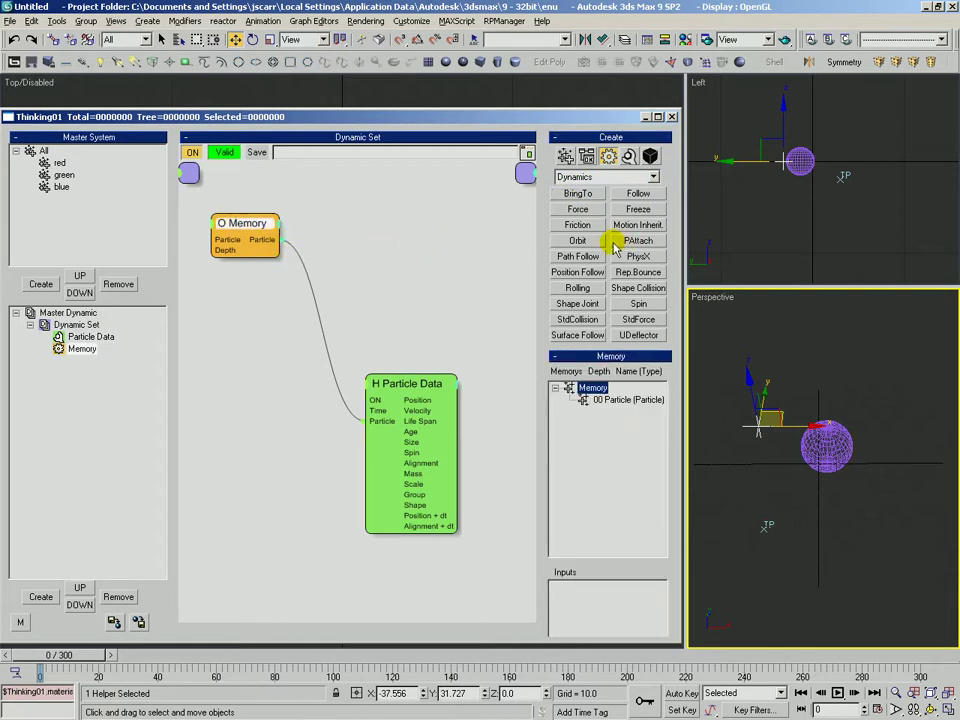
- Add a Size operator from the Standard category and wire the Memory operator's Particle output to its Particle input
left_click(600, 176)
left_click(588, 186)
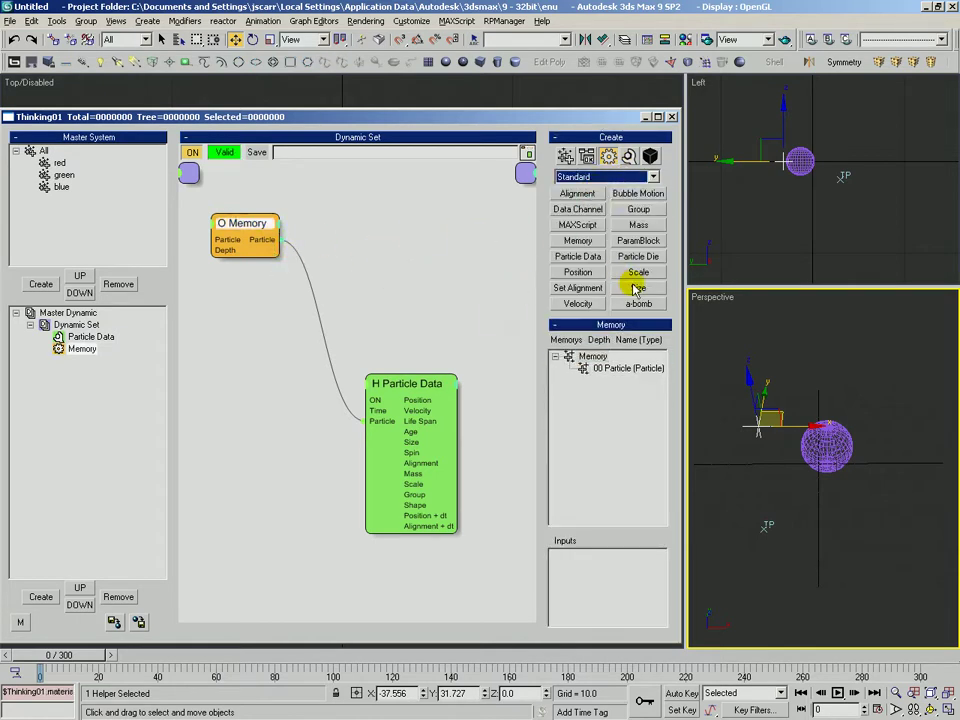
left_click(634, 289)
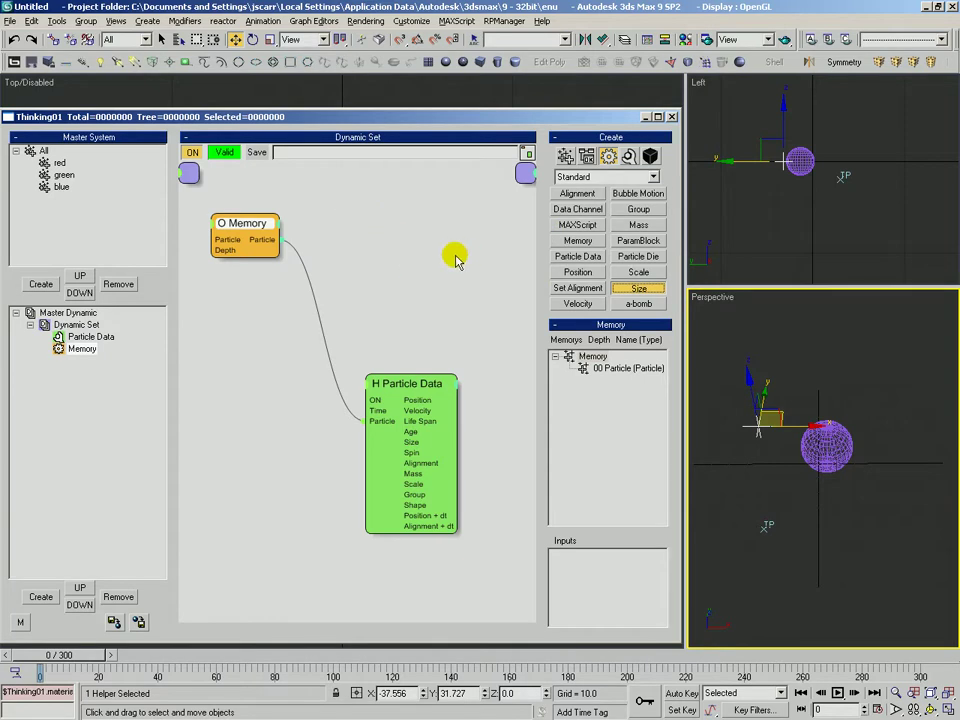
left_click(397, 226)
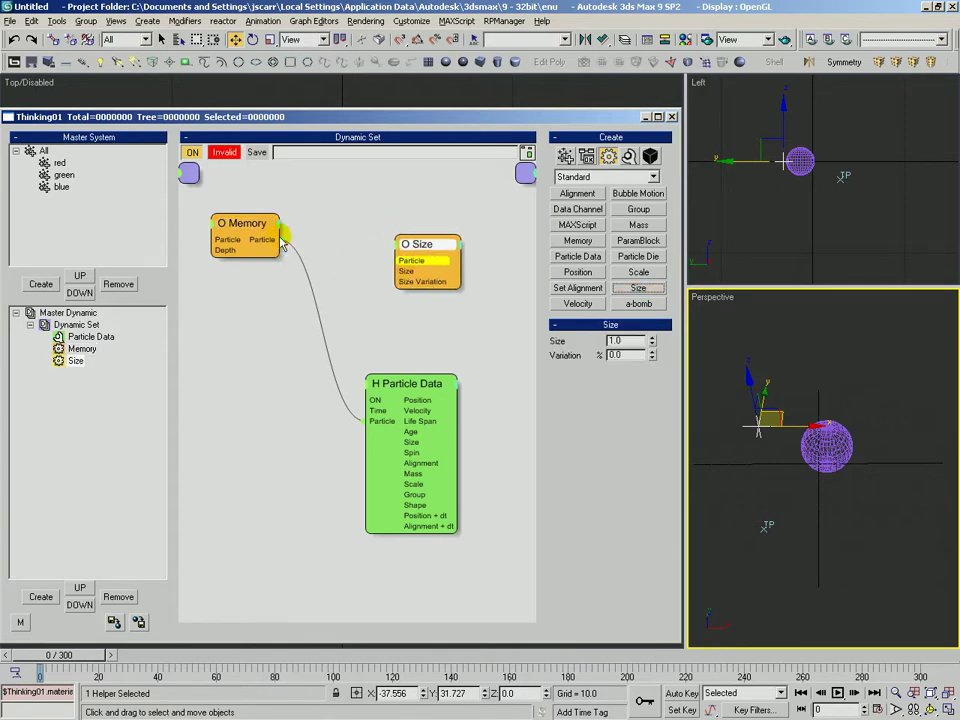
left_click_drag(392, 263, 392, 263)
- Try to wire the Memory operator's Particle output to the Size operator's Size input
left_click_drag(267, 247, 413, 276)
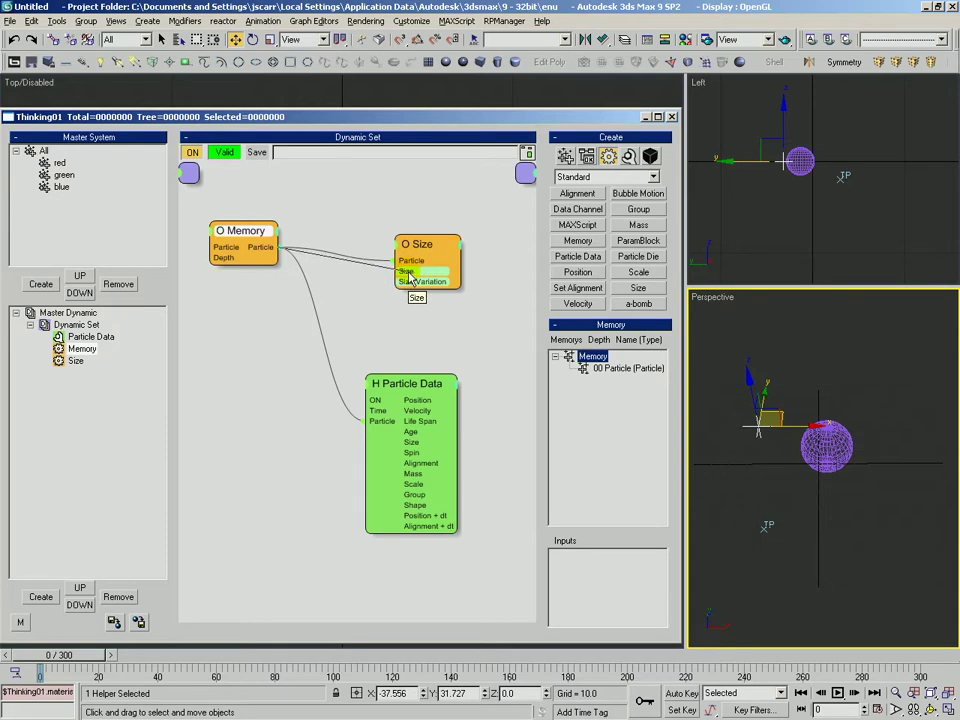
left_click_drag(412, 272, 345, 278)
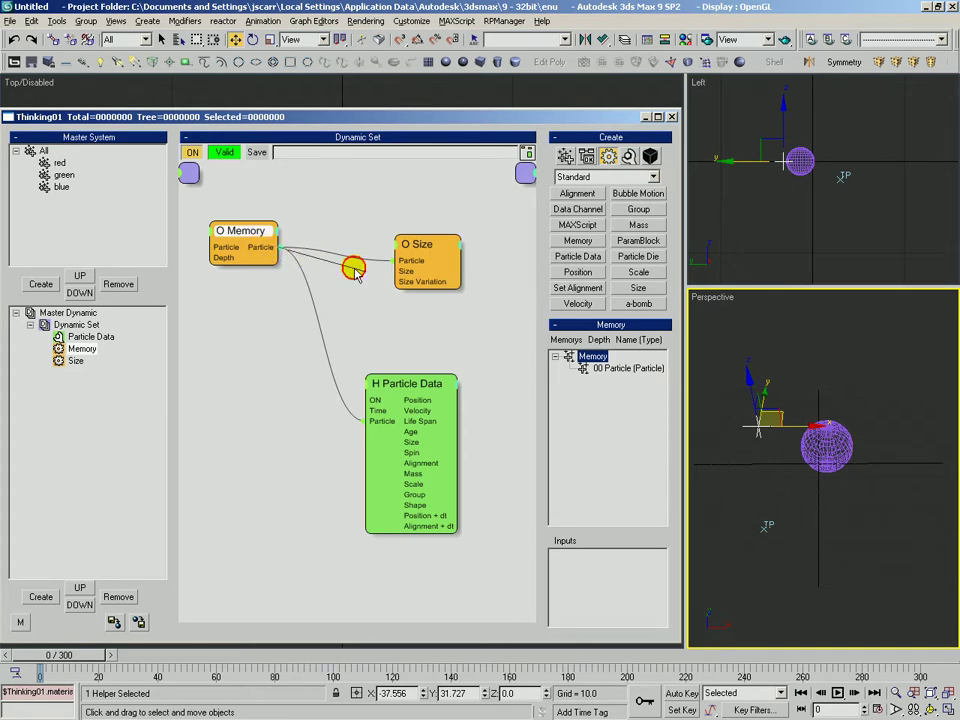
left_click_drag(355, 272, 418, 278)
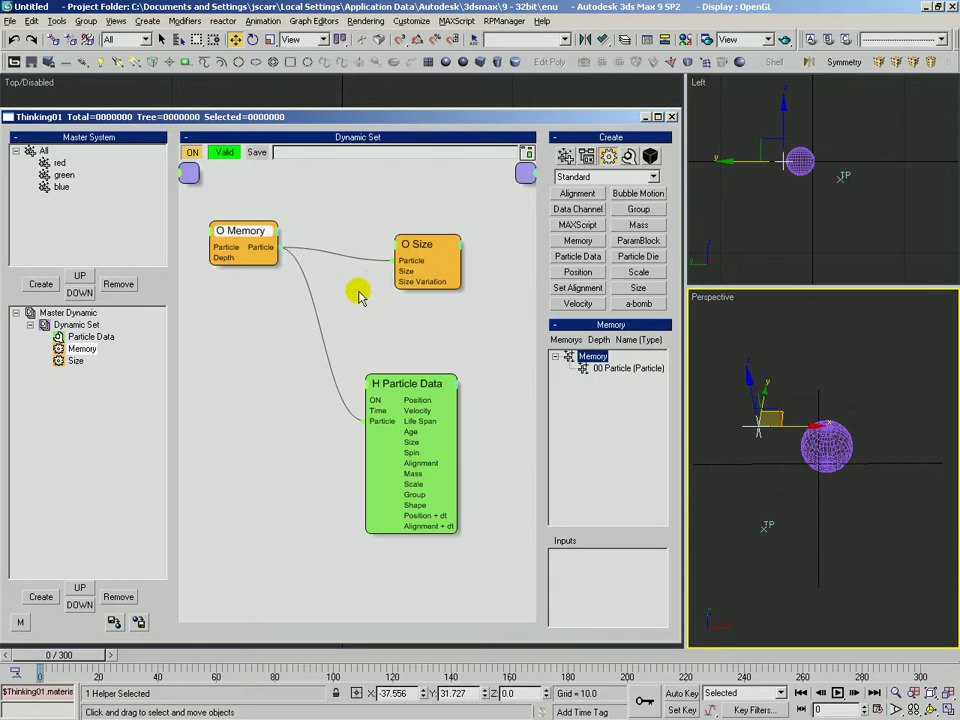
- Delete the Size operator and move the Particle Data helper up beside the Memory operator
left_click_drag(432, 255, 442, 235)
key("Delete")
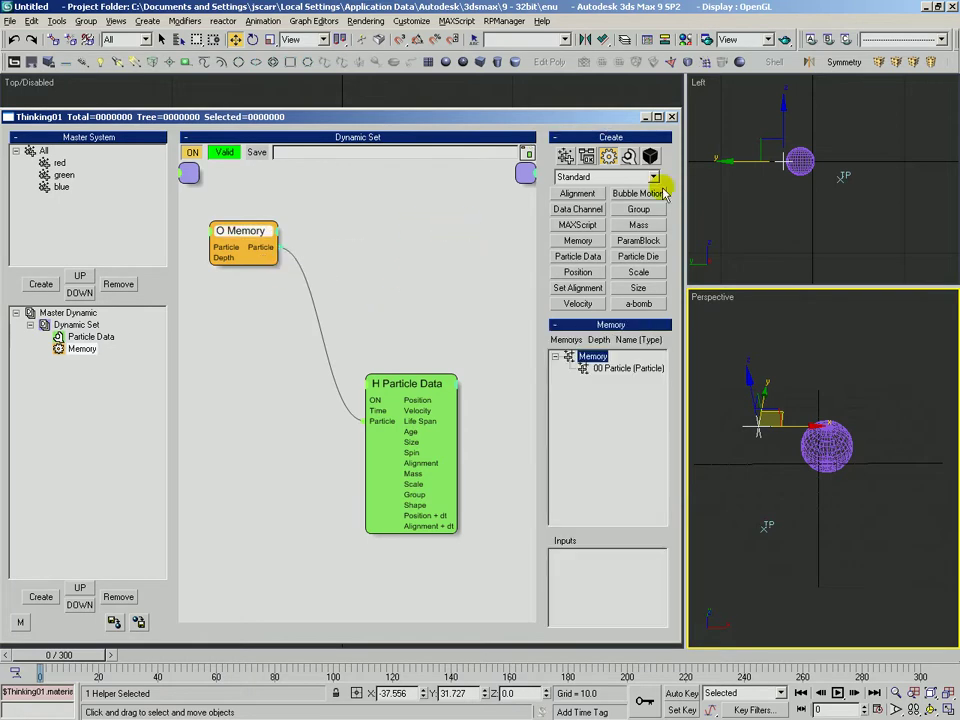
left_click(603, 176)
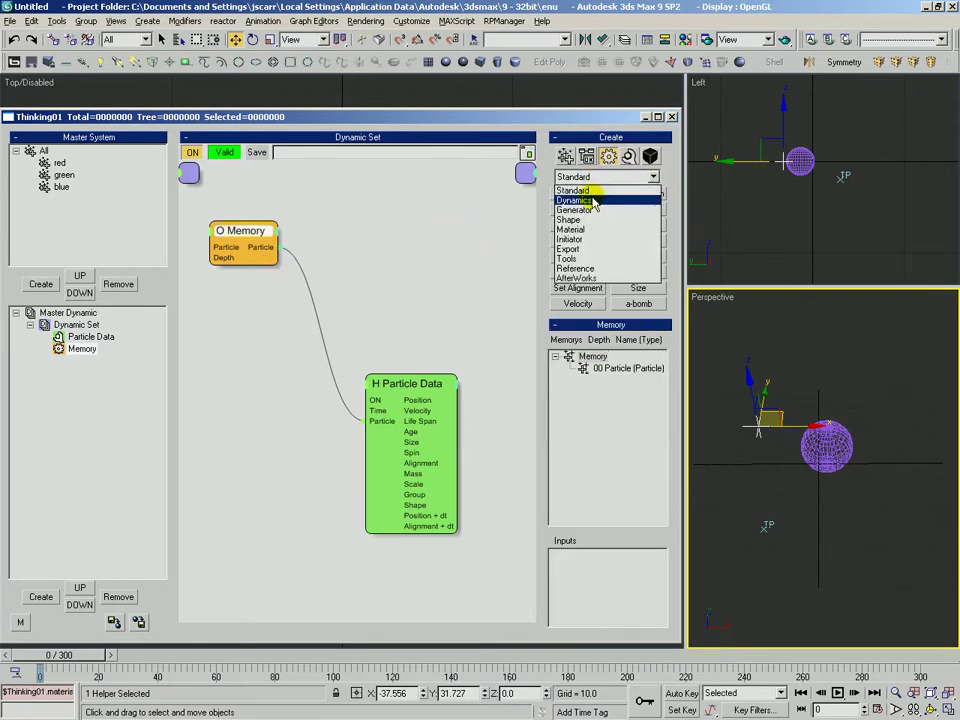
left_click(590, 192)
left_click(627, 152)
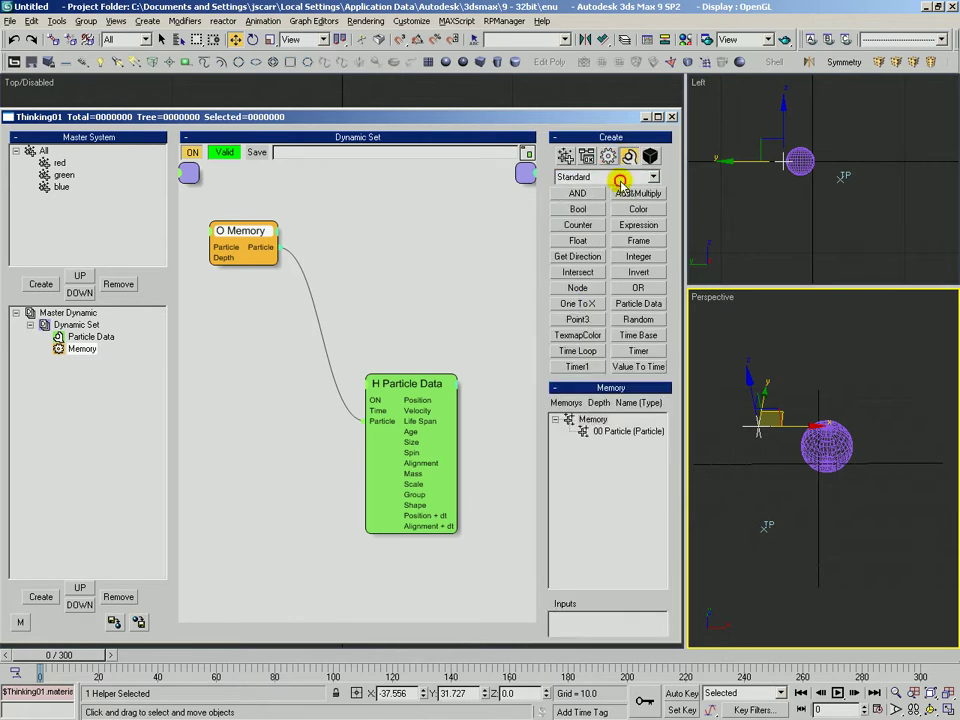
left_click_drag(401, 389, 412, 263)
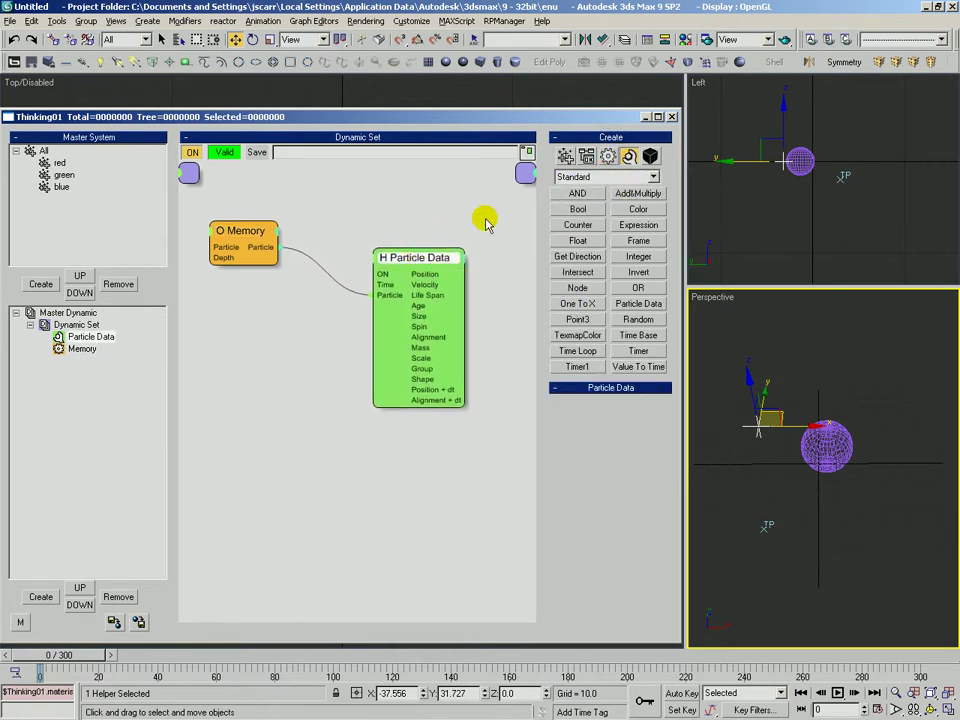
- Add a Standard Distance condition to the dynamic set and position it beneath the Memory operator
left_click(587, 157)
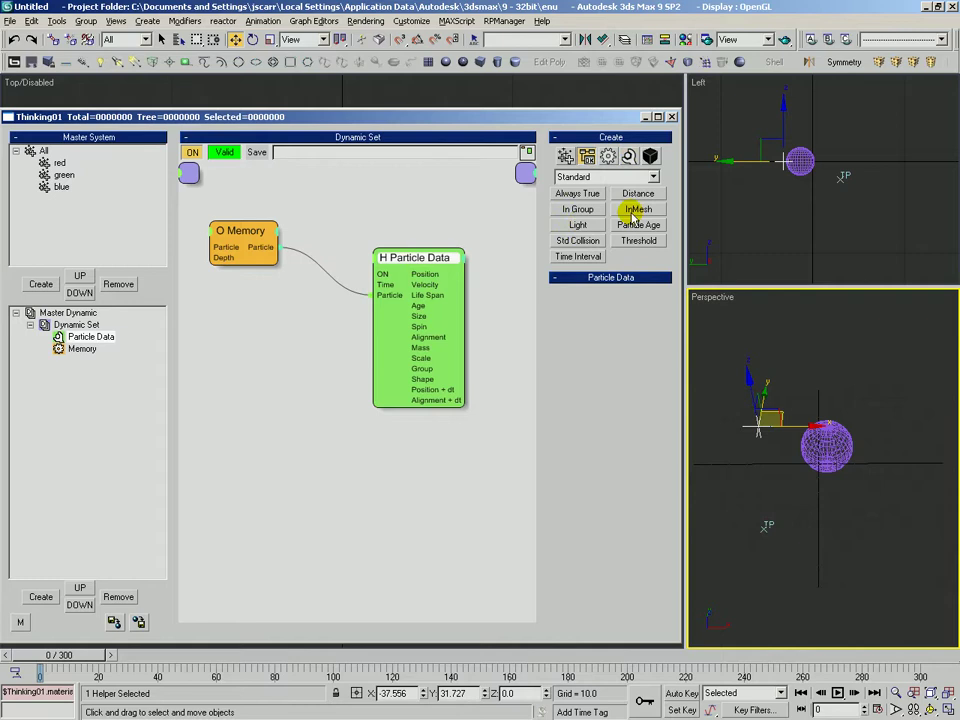
left_click(628, 227)
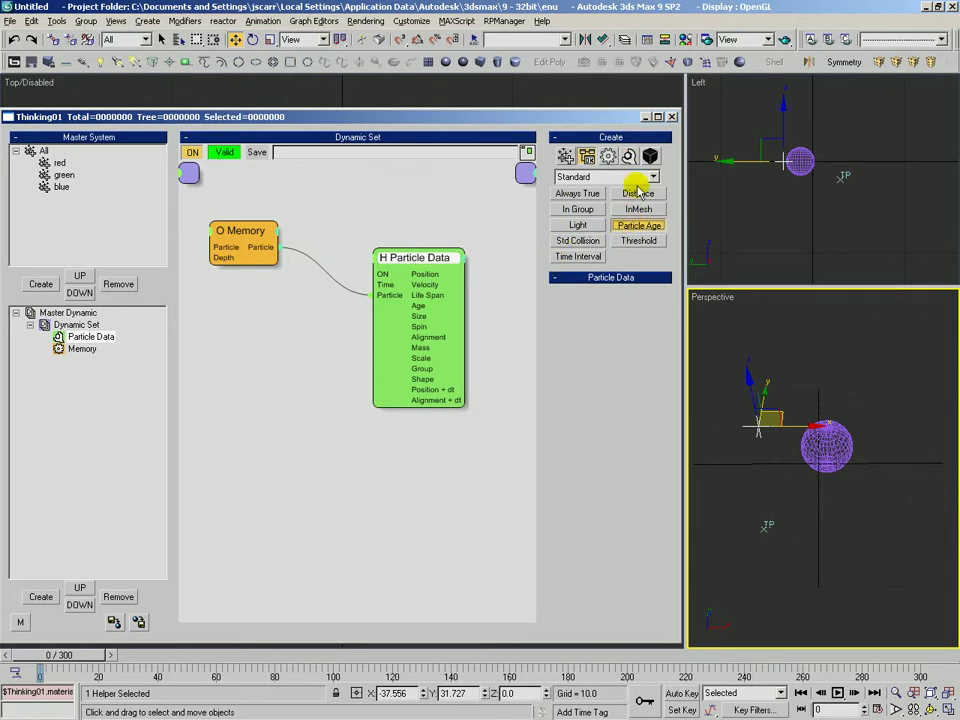
left_click(638, 192)
left_click(343, 372)
left_click_drag(362, 369, 380, 317)
- Delete the Particle Data helper and arrange the Memory operator and Distance condition close together for wiring
left_click(420, 257)
key("Delete")
left_click_drag(250, 230, 230, 230)
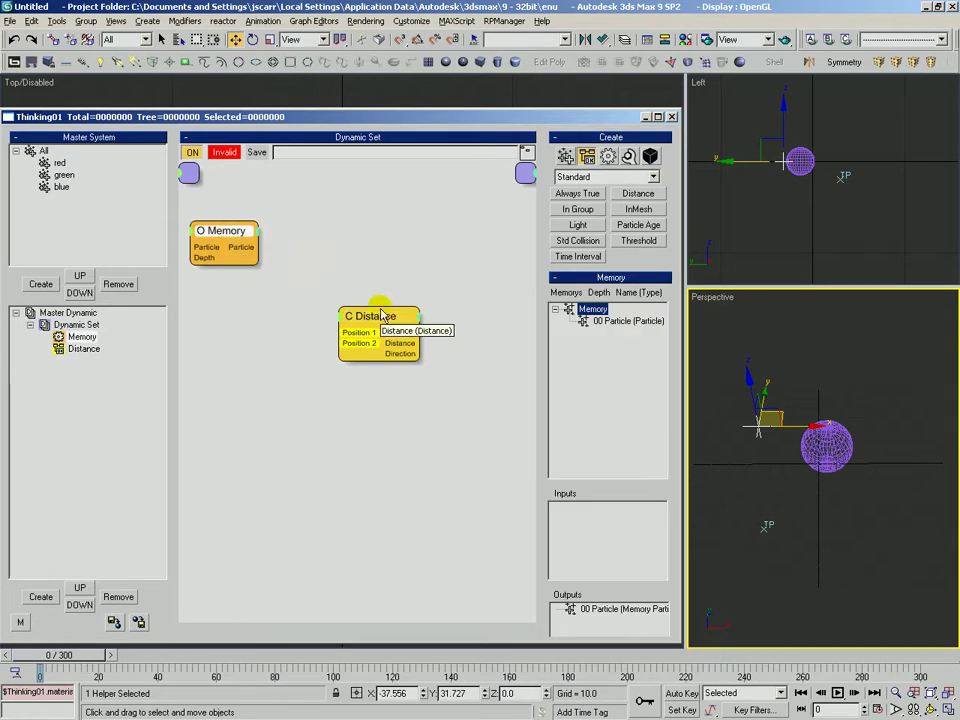
left_click_drag(381, 316, 359, 280)
left_click(236, 228)
- Wire the Memory operator's Particle output to both the Position 1 and Position 2 inputs of the Distance condition
left_click_drag(245, 246, 338, 291)
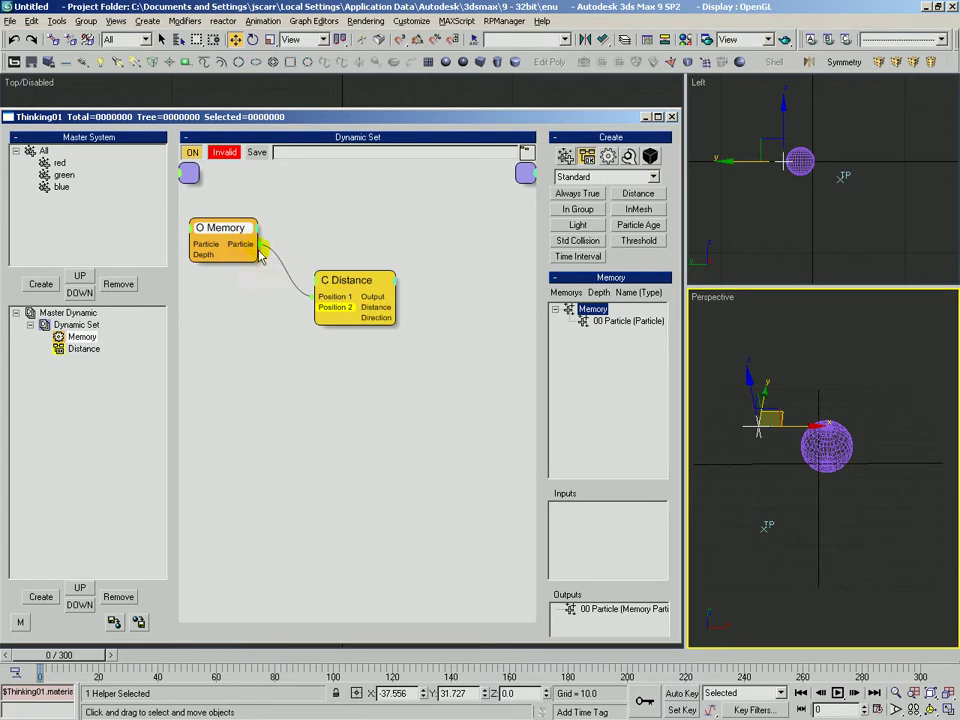
left_click_drag(308, 284, 330, 303)
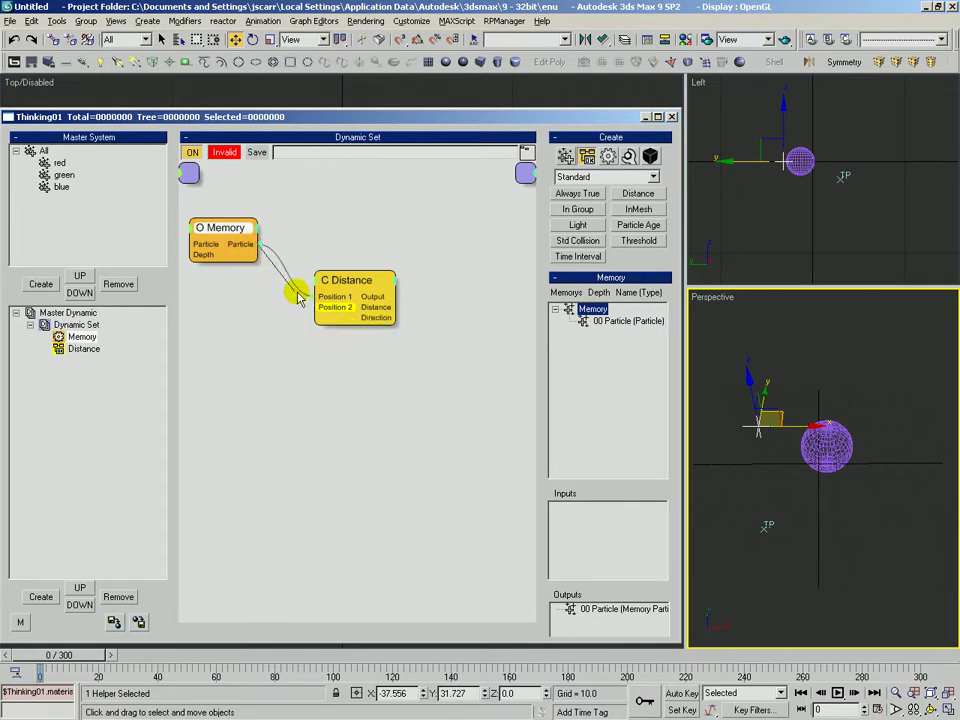
left_click_drag(298, 298, 333, 311)
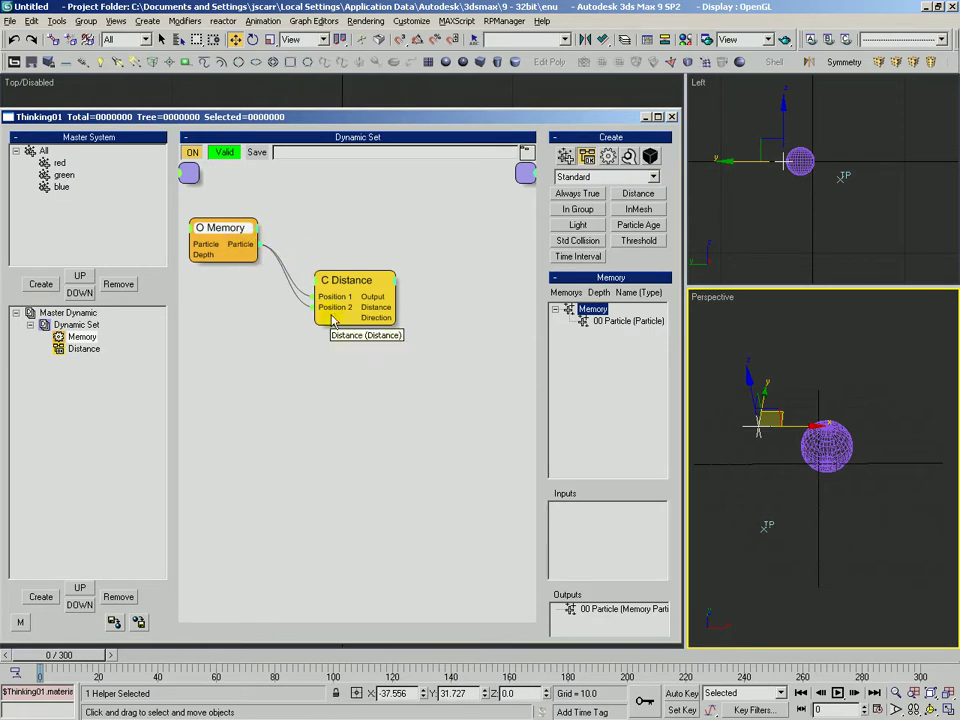
left_click(316, 283)
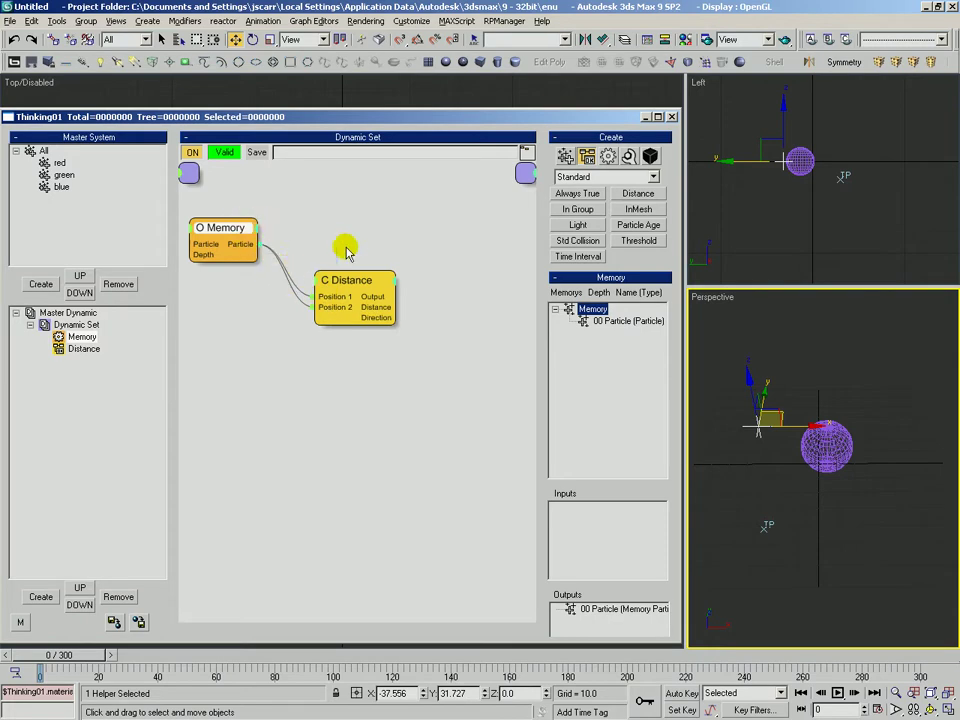
- Delete the Distance condition and the Memory operator from the dynamic set
left_click(355, 285)
key("Delete")
left_click(224, 237)
key("Delete")
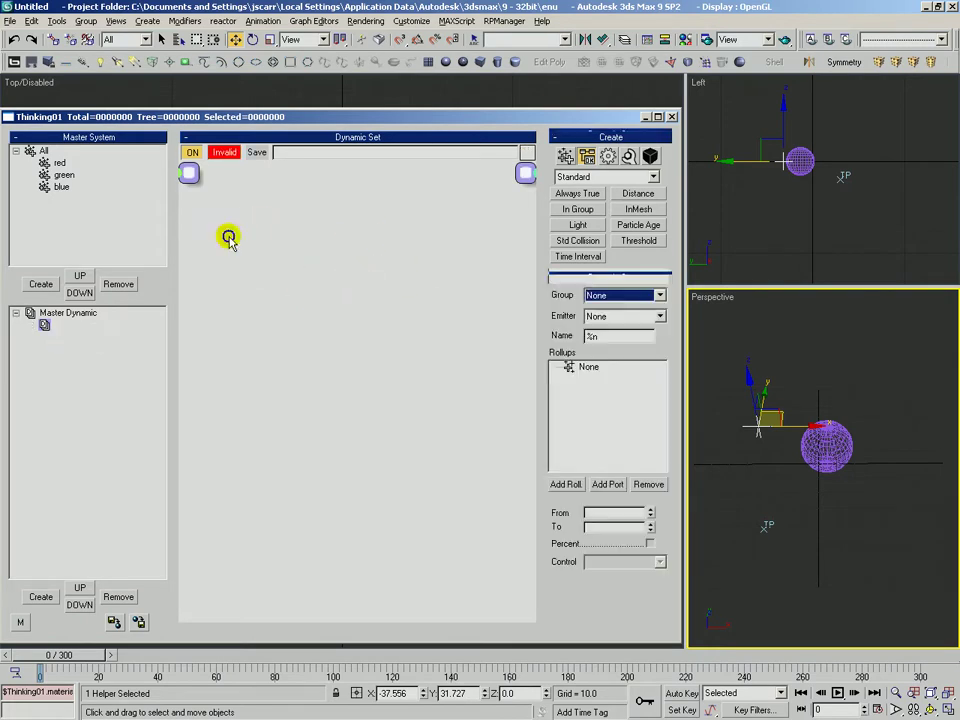
- Add a Standard Particle Data helper and place it in the middle of the dynamic set
left_click(628, 156)
left_click(620, 306)
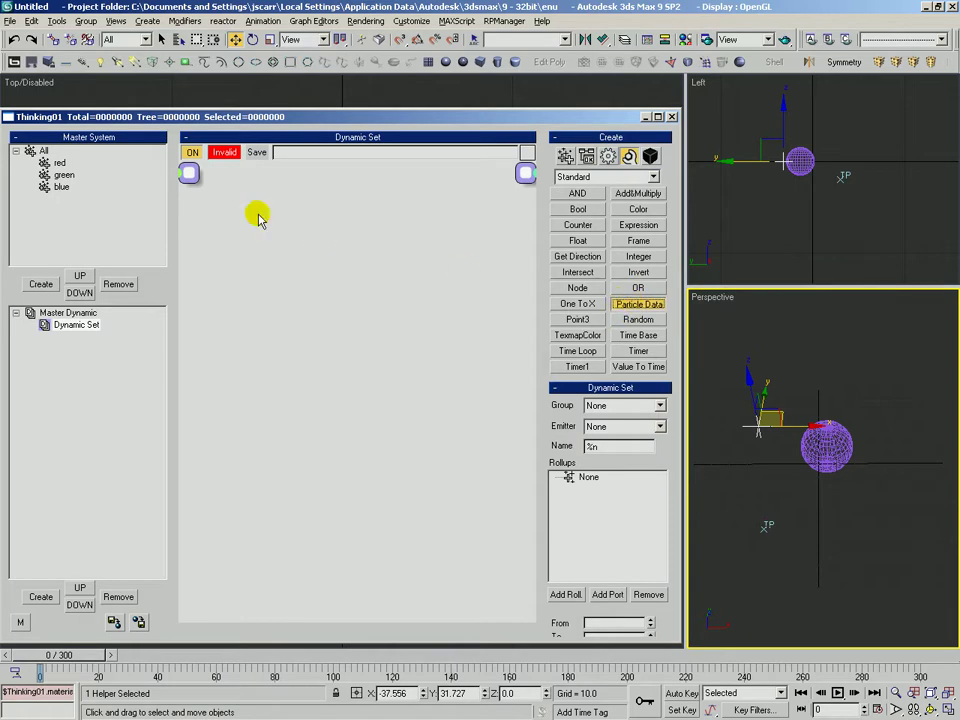
left_click(260, 214)
left_click_drag(297, 225, 346, 294)
- Add a Standard Timer helper to the dynamic set, placed before the Particle Data helper
left_click(604, 155)
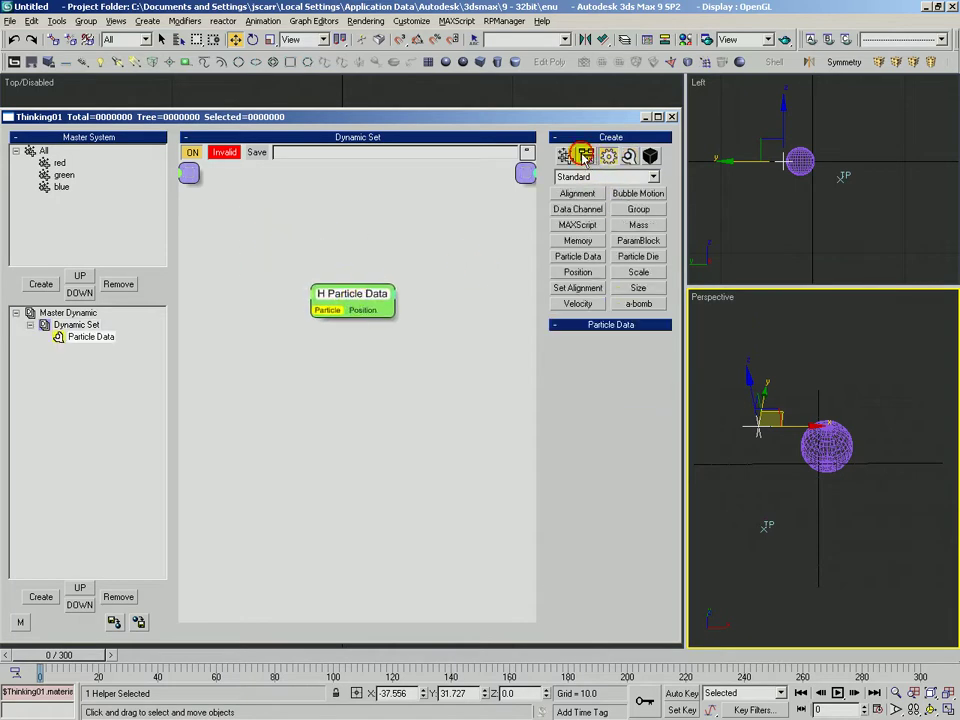
left_click(584, 155)
left_click(606, 154)
left_click(627, 155)
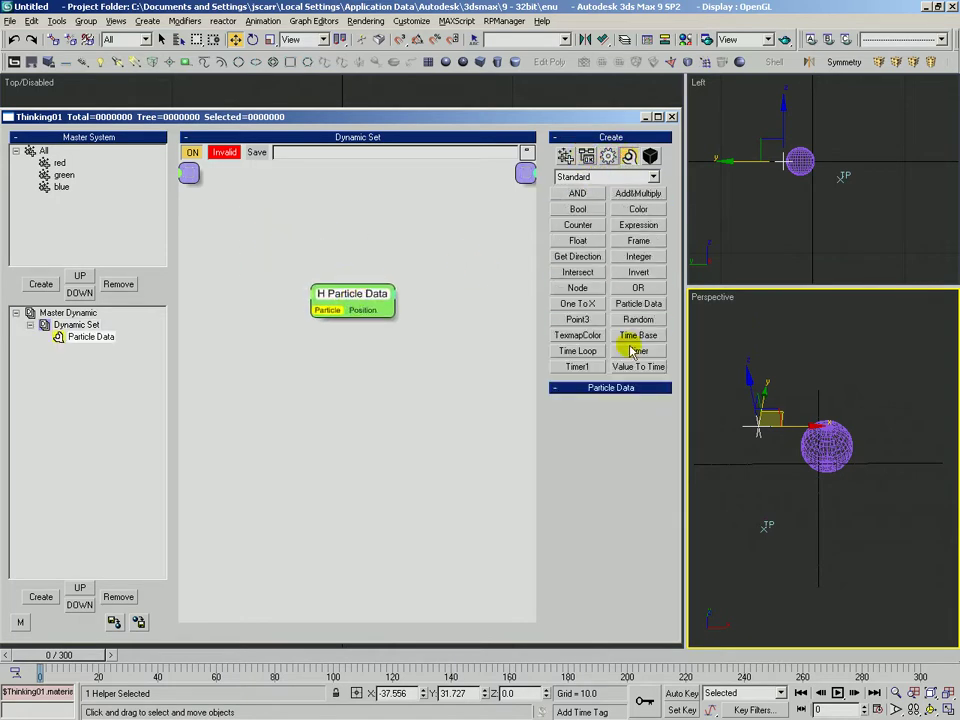
left_click(632, 351)
left_click(212, 199)
left_click_drag(253, 249, 234, 245)
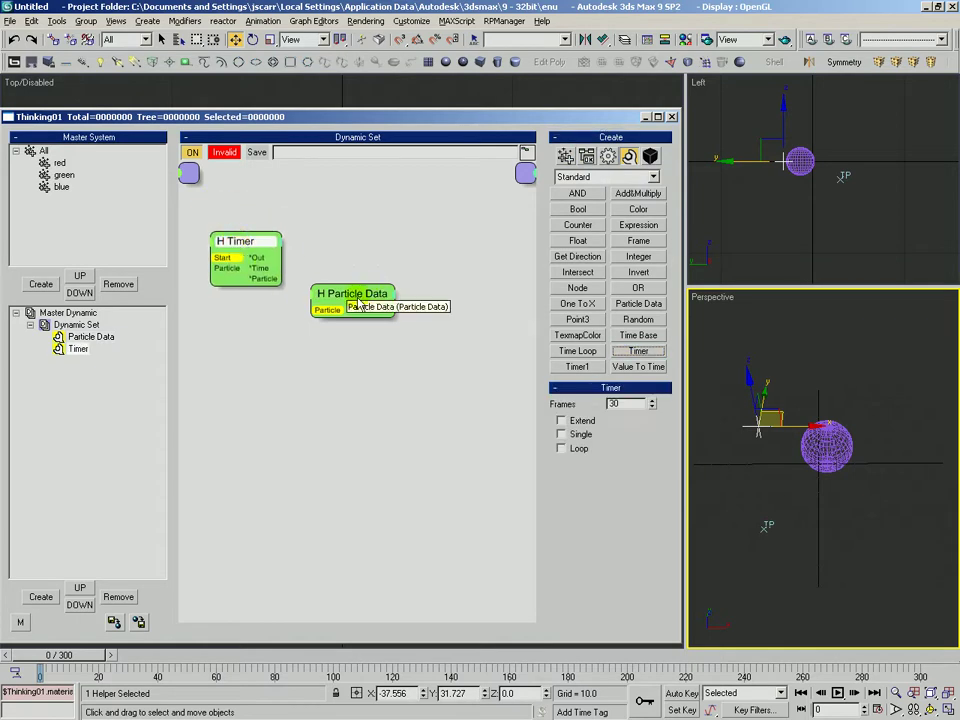
- Arrange the Timer and Particle Data helpers side by side, leaving room before the Timer
left_click_drag(358, 299, 397, 286)
left_click_drag(252, 239, 265, 236)
left_click_drag(408, 291, 438, 290)
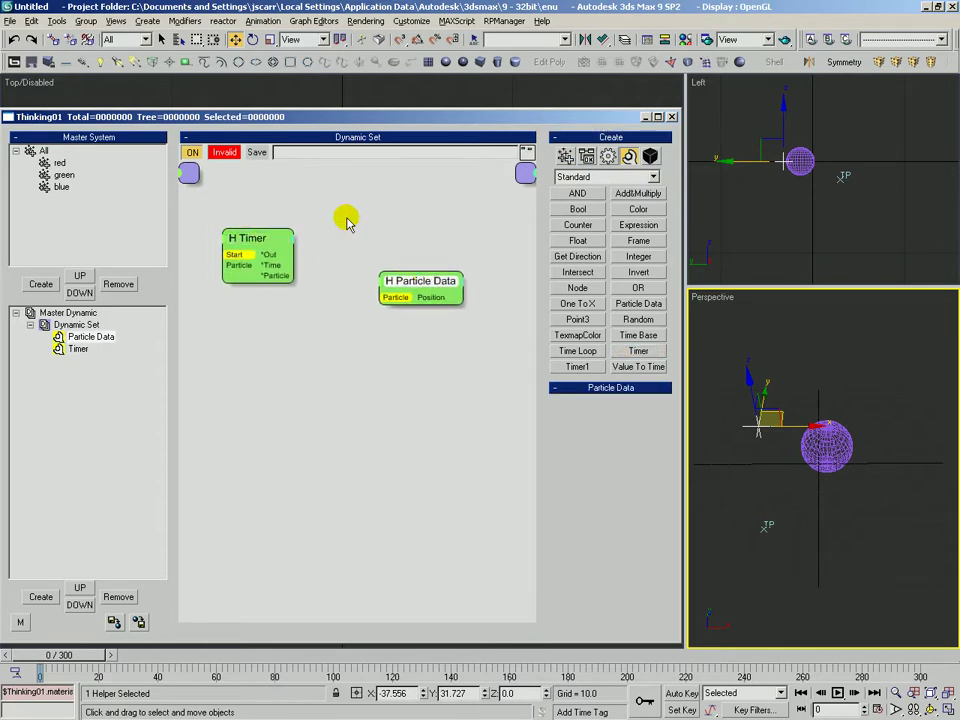
left_click_drag(251, 234, 304, 257)
- Add the All group operator and wire its Particle output to the Timer's Particle input
left_click(566, 156)
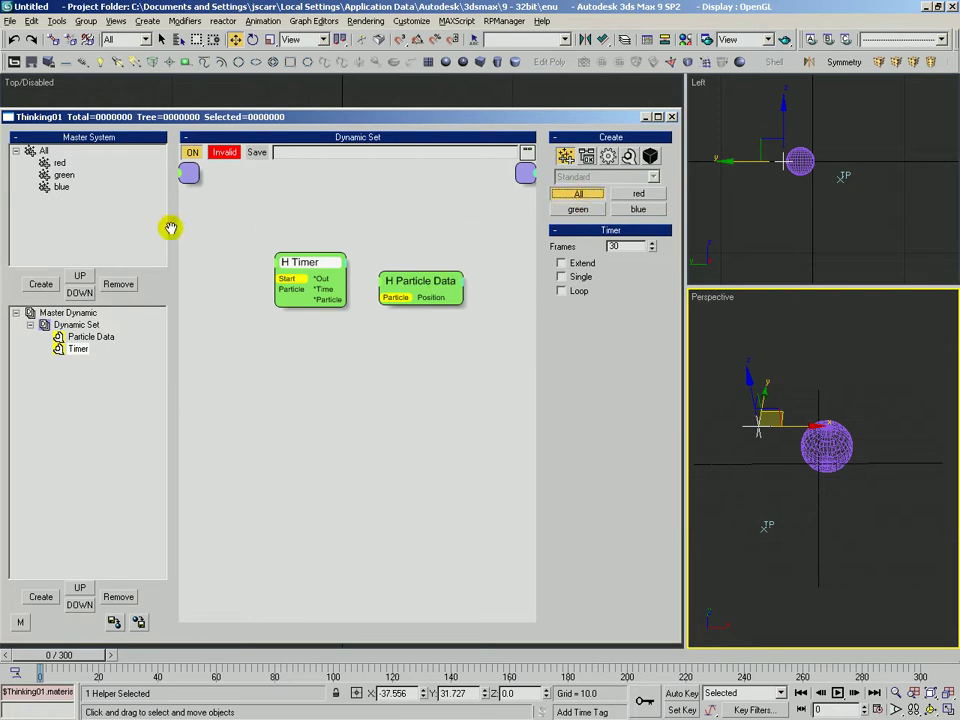
left_click(204, 217)
left_click_drag(221, 230, 339, 270)
- Add a Particle Age condition fed by the All group's Particle output and wire its Out to the Timer's Start input
left_click(586, 156)
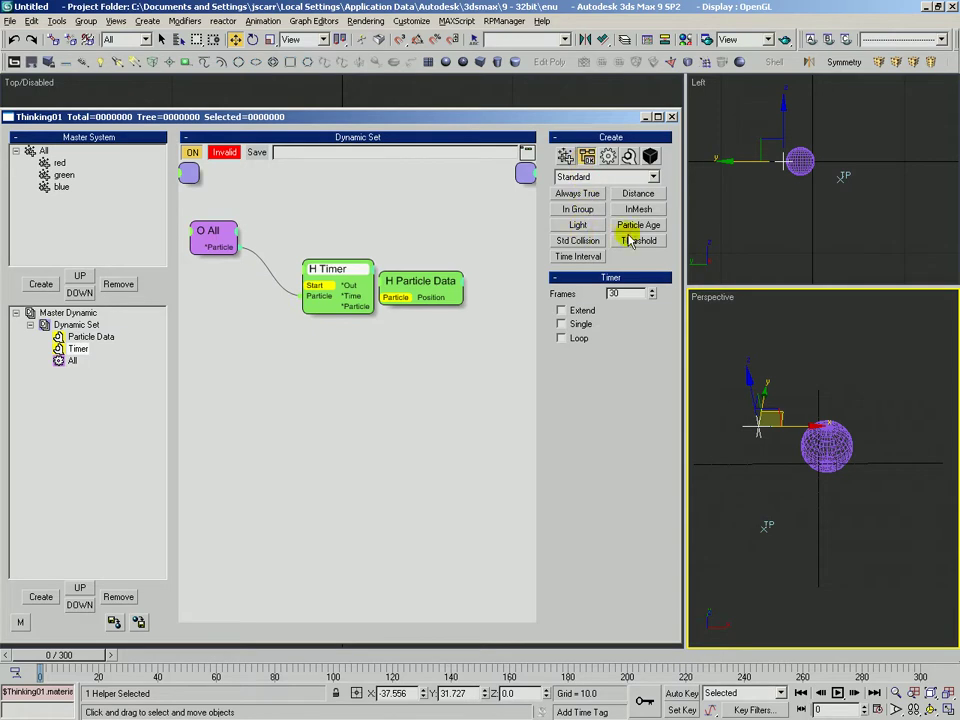
left_click_drag(638, 230, 237, 247)
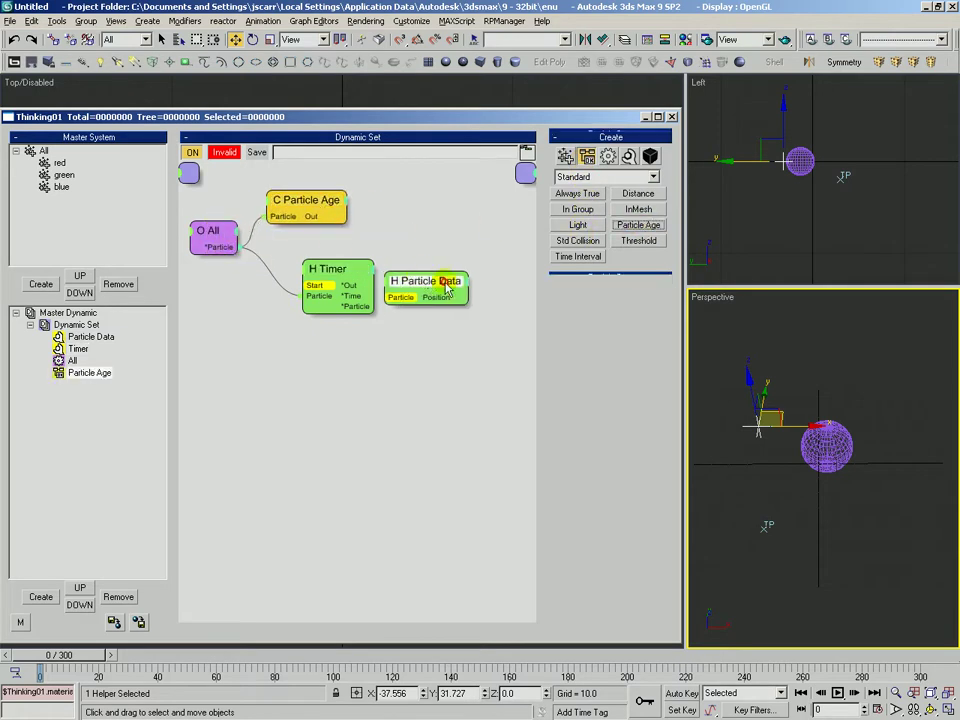
left_click_drag(450, 279, 490, 275)
left_click_drag(341, 280, 352, 278)
left_click_drag(304, 199, 303, 204)
left_click_drag(208, 230, 203, 247)
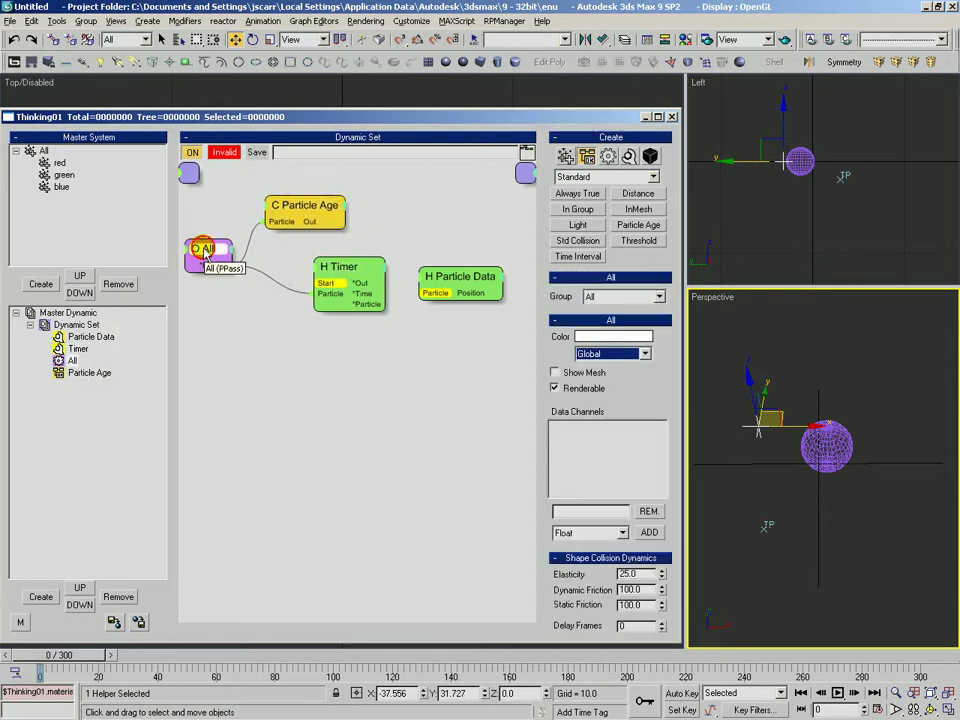
left_click_drag(314, 222, 291, 203)
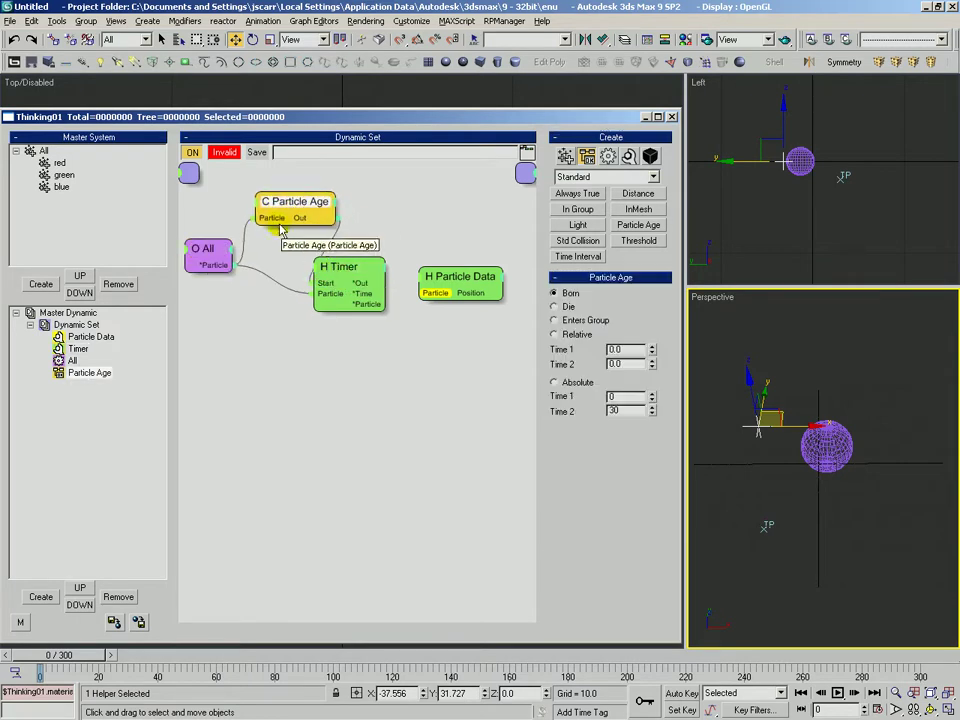
- Reposition the Timer and Particle Data helpers below the Particle Age condition with a gap between them
left_click(338, 265)
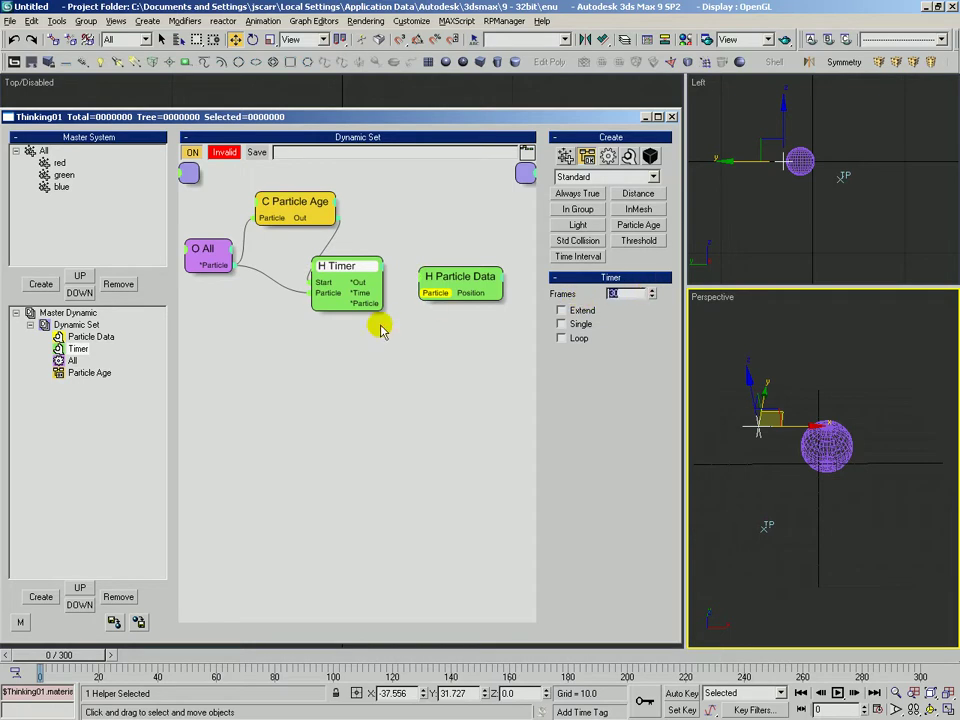
left_click_drag(456, 277, 461, 283)
left_click_drag(358, 272, 319, 289)
left_click_drag(436, 292, 410, 319)
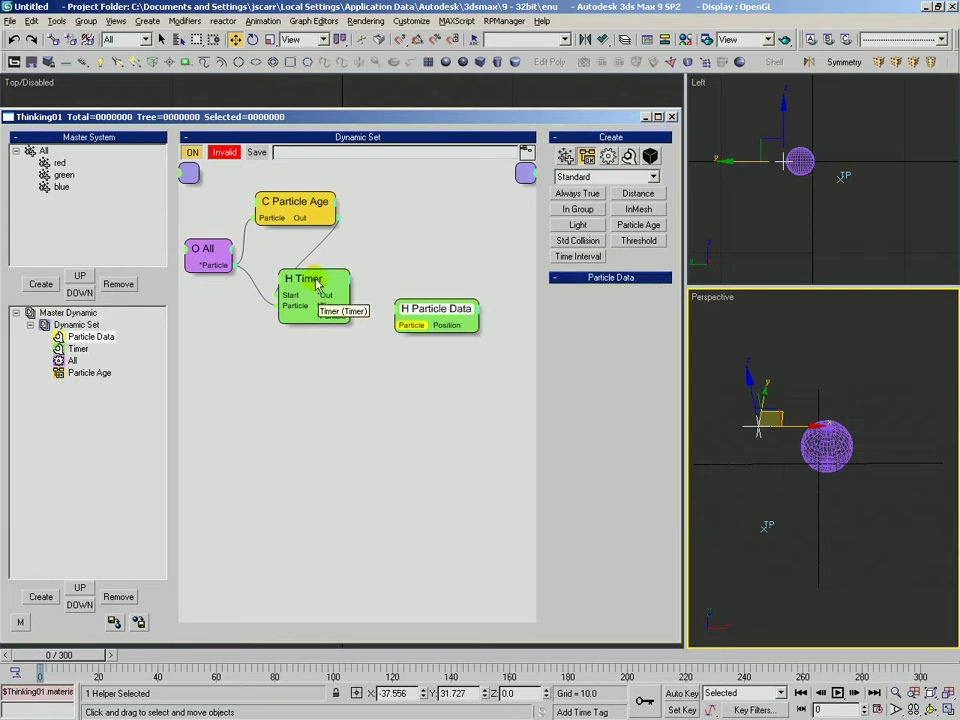
left_click_drag(316, 284, 322, 282)
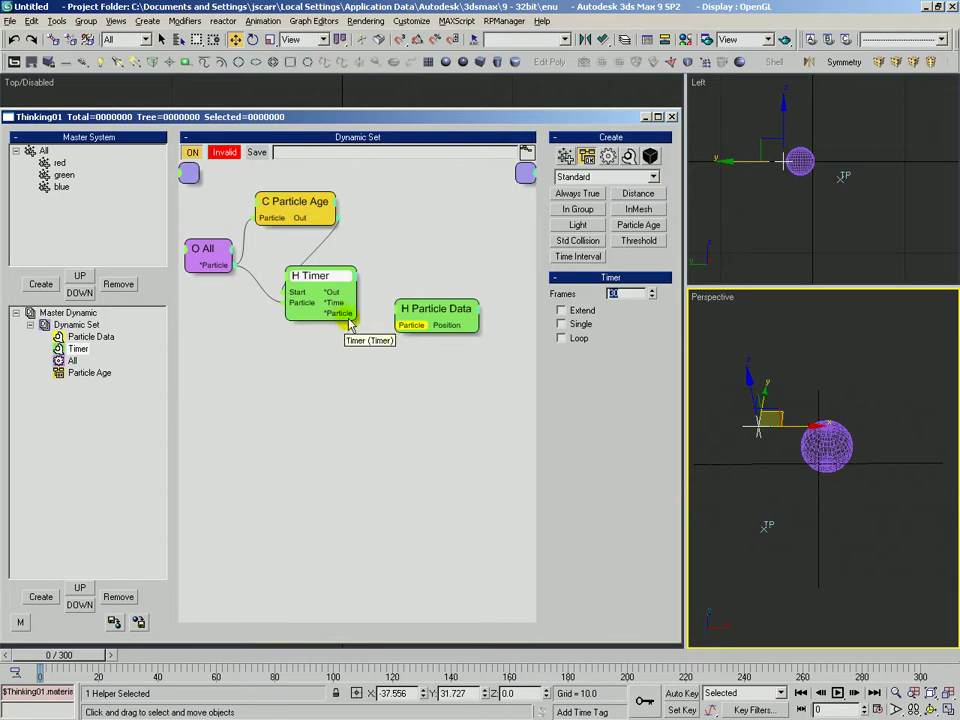
left_click_drag(418, 321, 422, 309)
left_click_drag(310, 276, 330, 278)
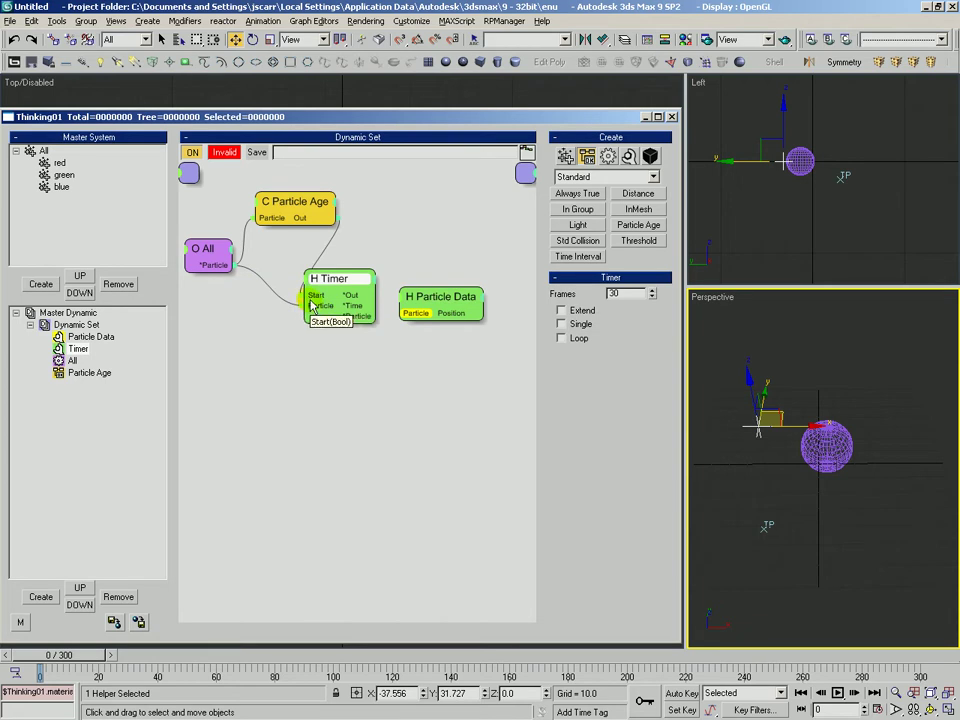
left_click_drag(337, 281, 335, 279)
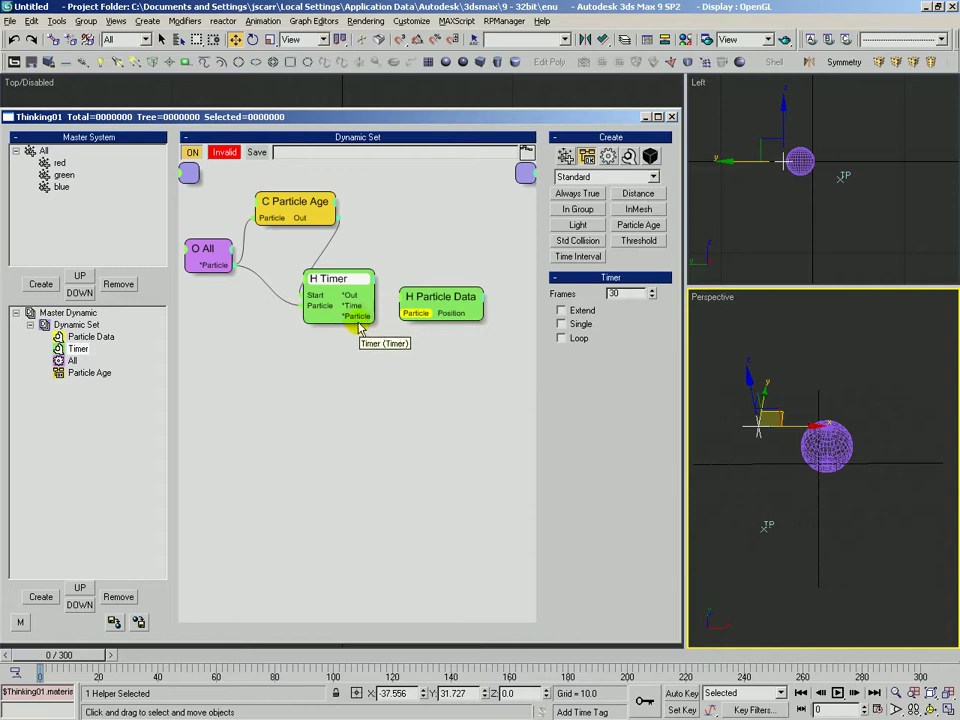
left_click_drag(418, 315, 434, 312)
left_click_drag(337, 279, 334, 274)
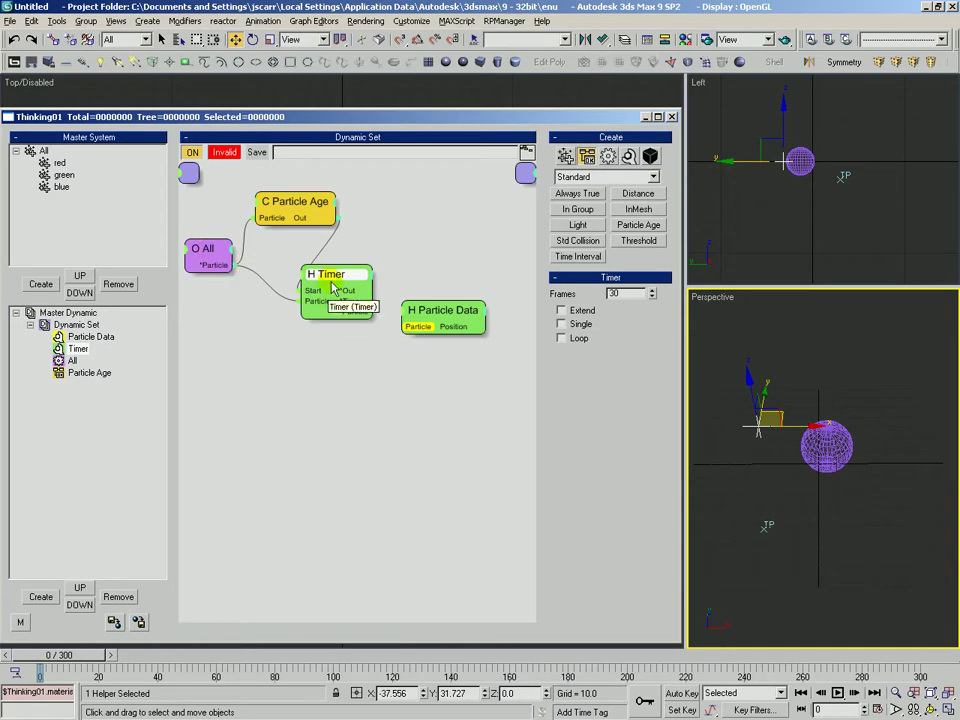
left_click_drag(344, 275, 339, 279)
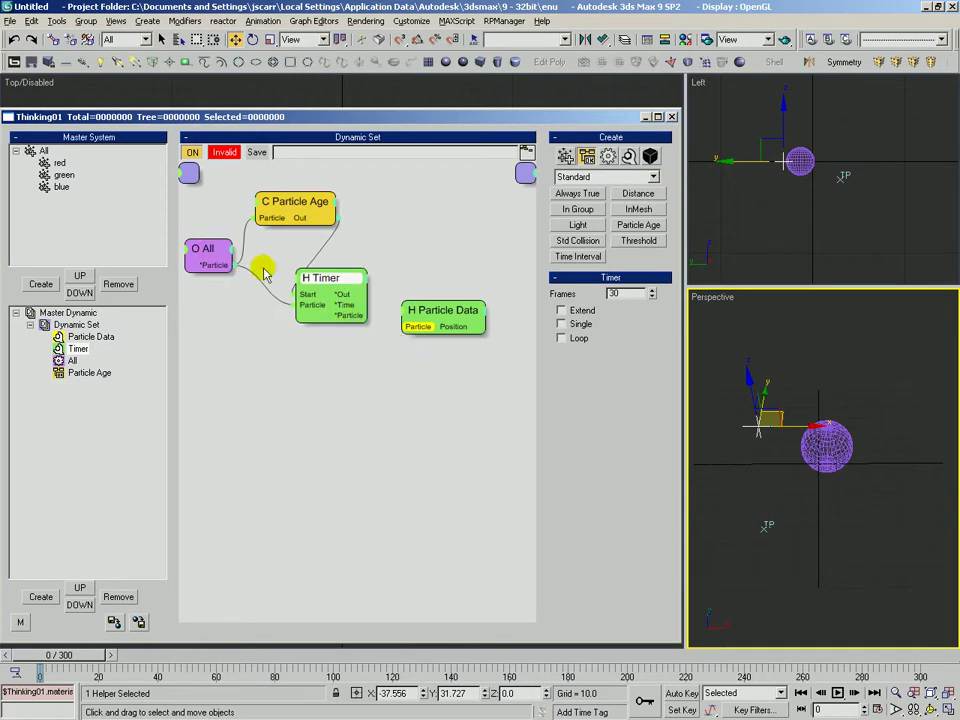
- Try wiring the All group's Particle output directly to the Particle Data helper's Particle input, and remove that connection
left_click_drag(425, 333, 365, 316)
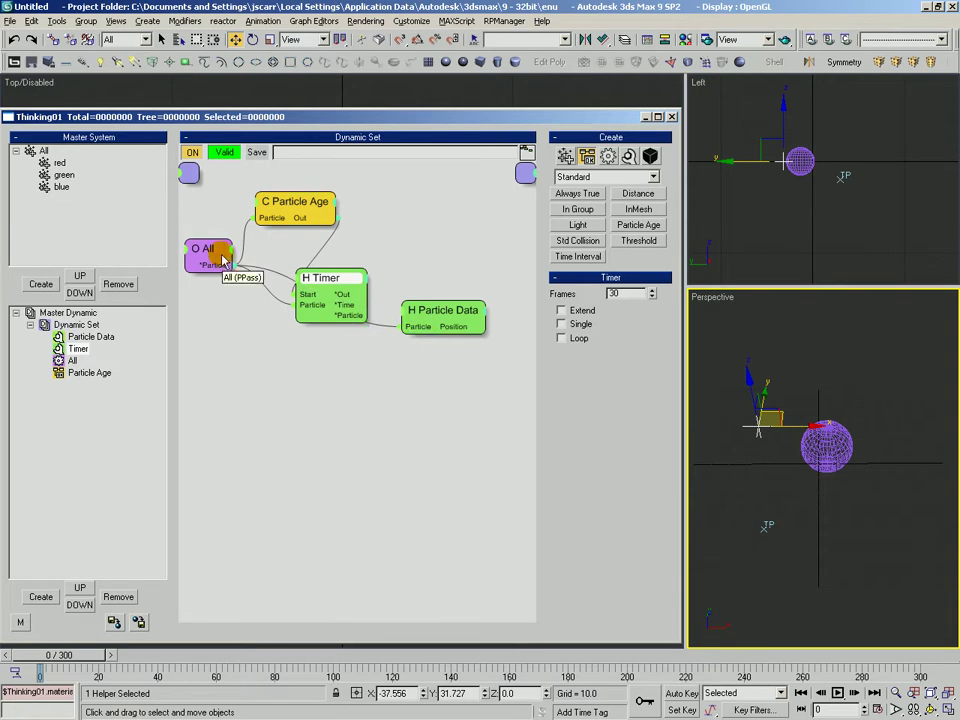
left_click(411, 328)
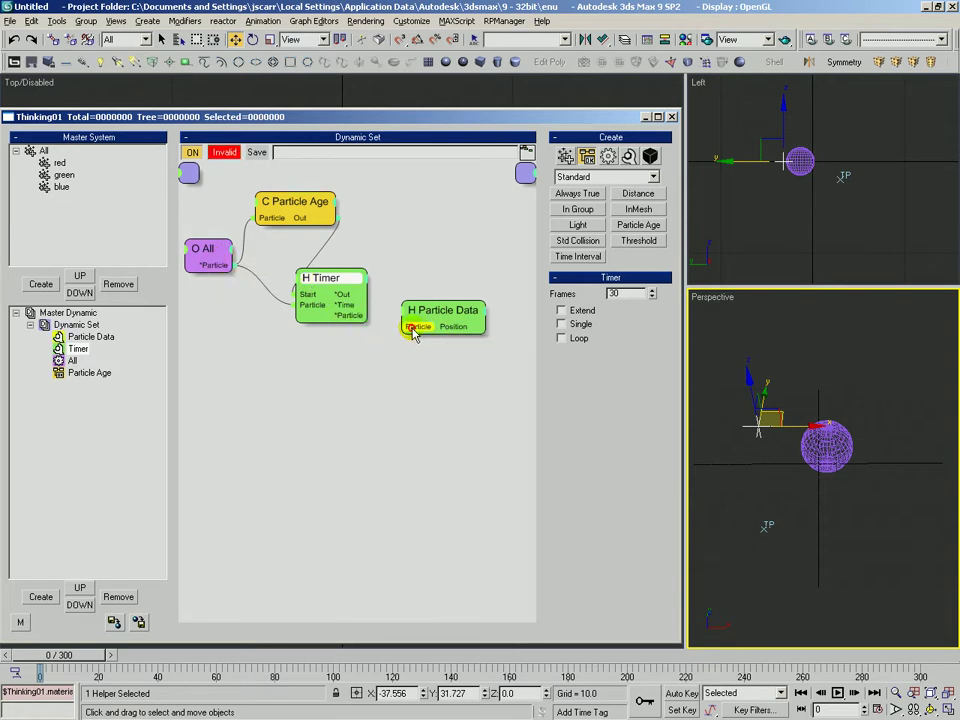
- Wire the Timer's Particle output to the Particle Data helper's Particle input and view the helper's available output channels
left_click_drag(338, 275, 315, 287)
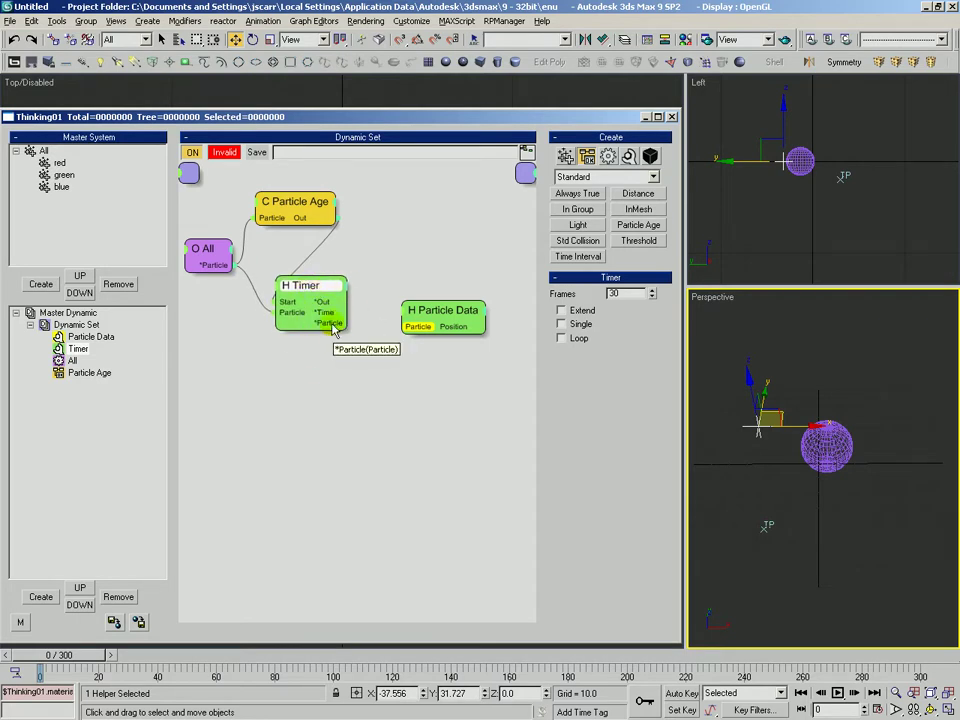
left_click_drag(455, 310, 454, 317)
left_click_drag(343, 322, 437, 332)
left_click(410, 340)
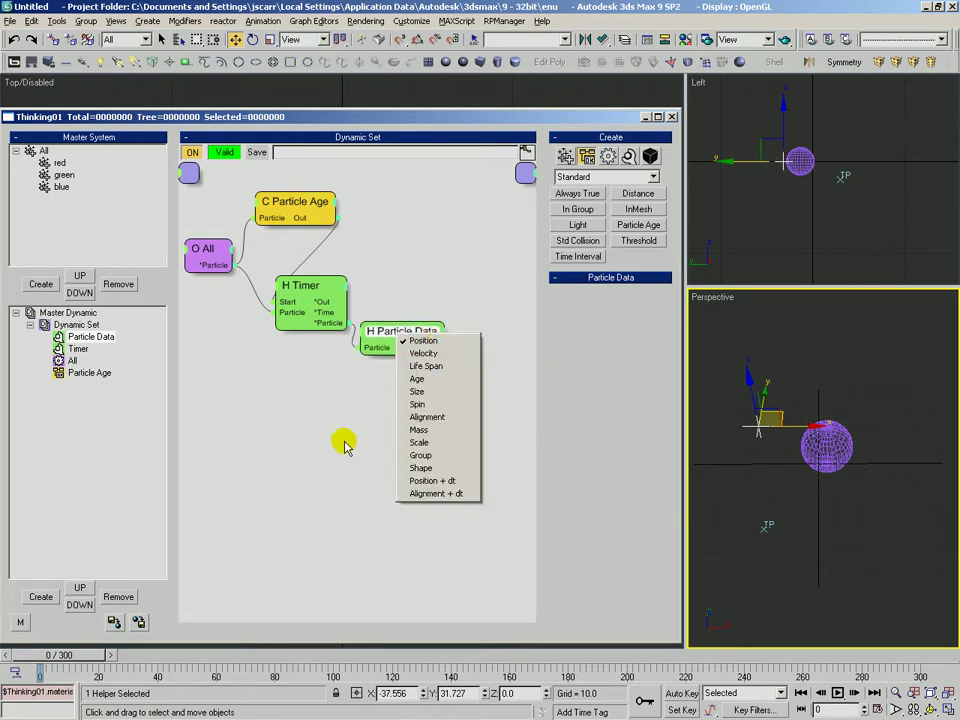
left_click(328, 400)
- Delete the Particle Data helper, the Timer, the All operator and the Particle Age condition from the dynamic set
left_click(386, 333)
key("Delete")
left_click(318, 292)
key("Delete")
left_click(287, 299)
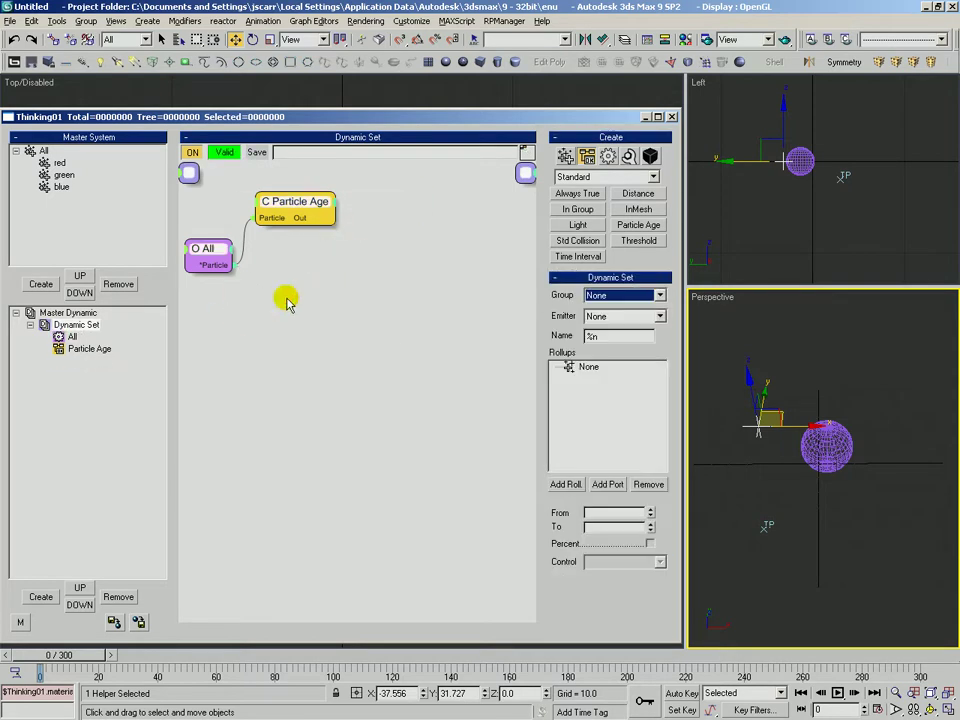
right_click(287, 303)
left_click(300, 372)
- Add a Standard Point3 helper and move it to the middle of the dynamic set
left_click(628, 158)
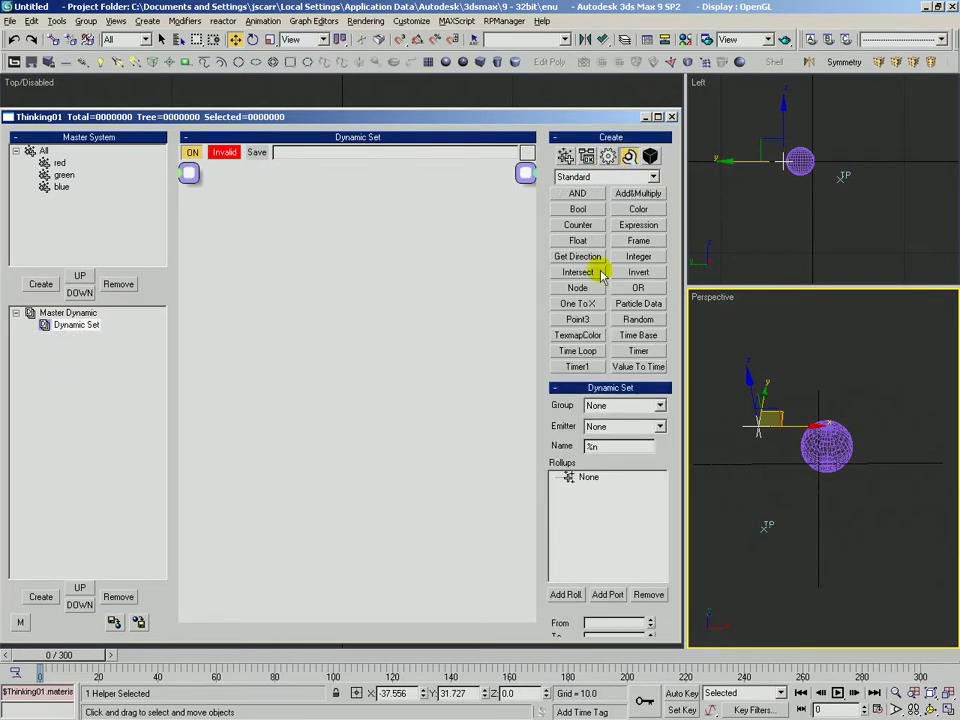
left_click(578, 319)
left_click(262, 238)
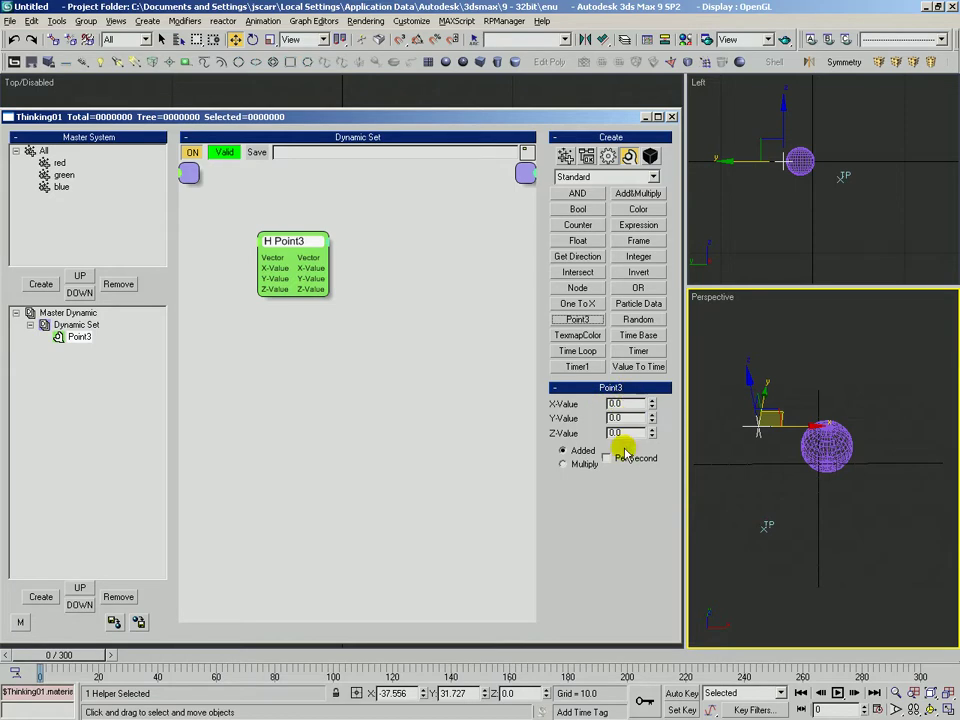
left_click_drag(304, 241, 357, 299)
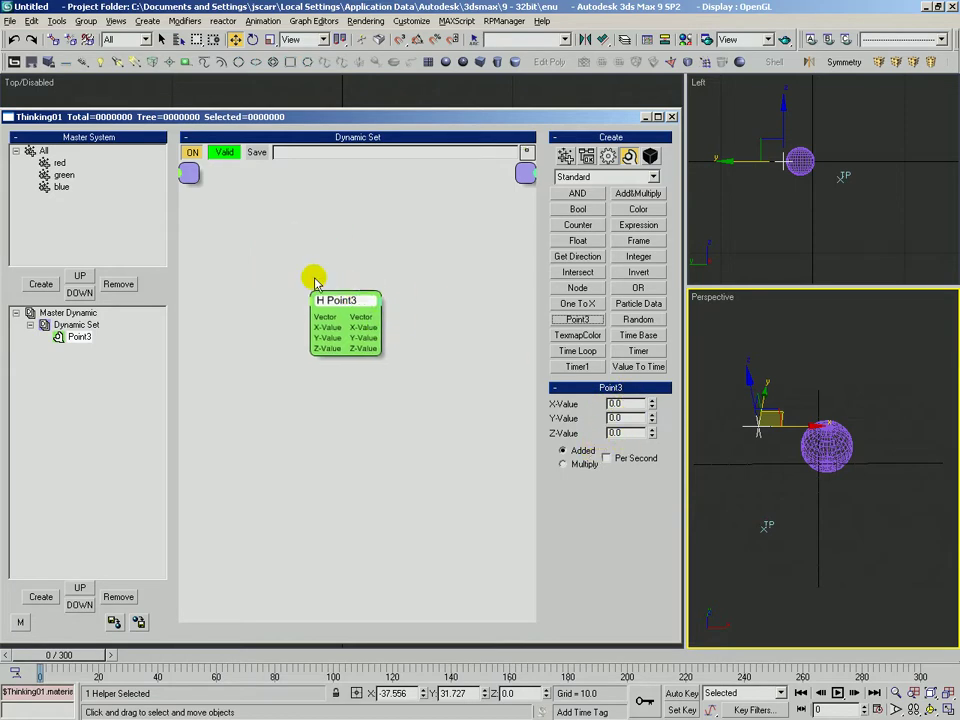
left_click(576, 240)
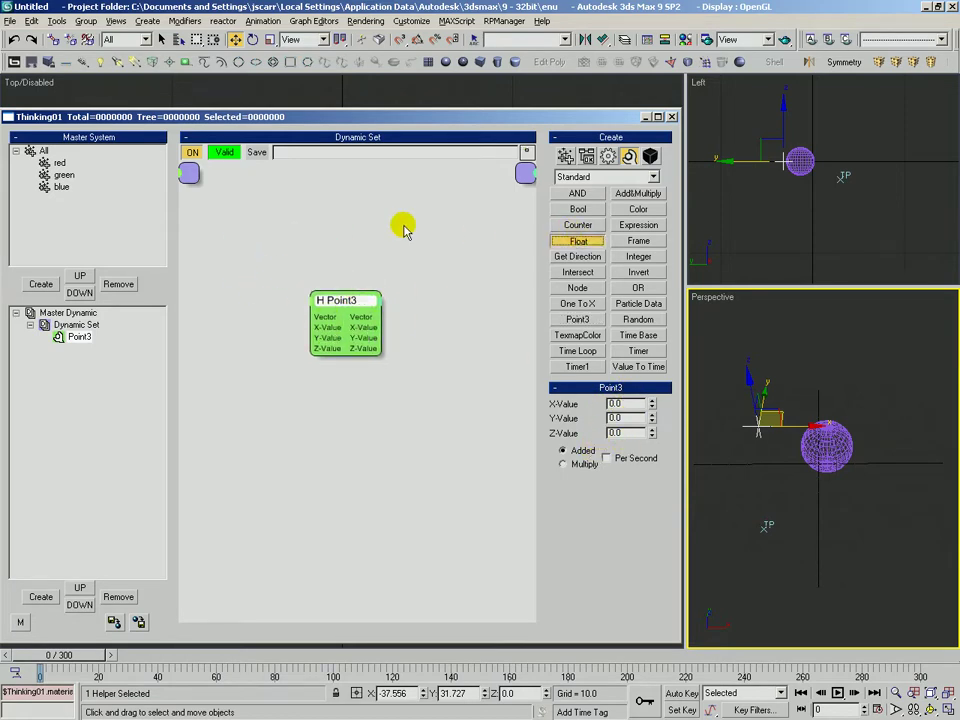
left_click(338, 212)
key("Delete")
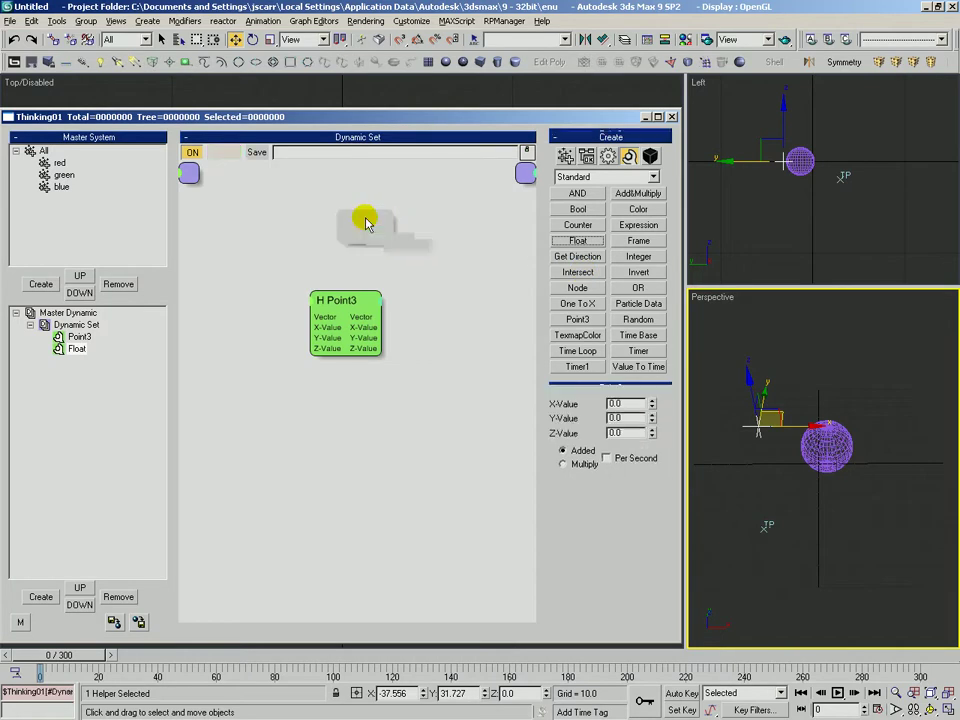
- Add the All group operator, expose its Velocity output and wire it to the Point3 helper's Vector input
left_click_drag(327, 323, 344, 340)
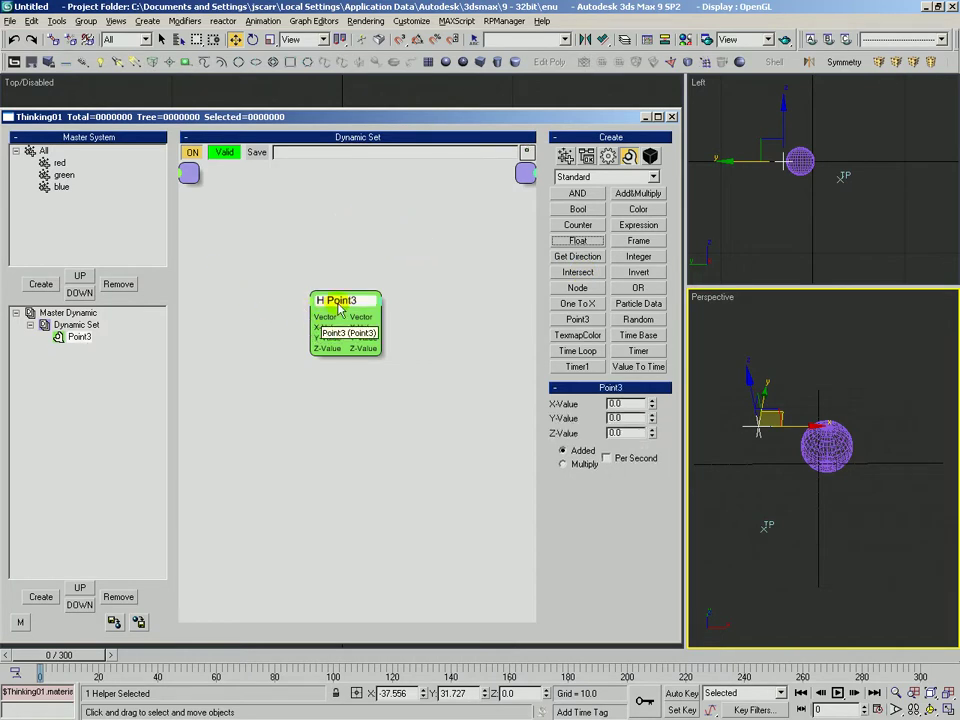
left_click(566, 157)
left_click(268, 247)
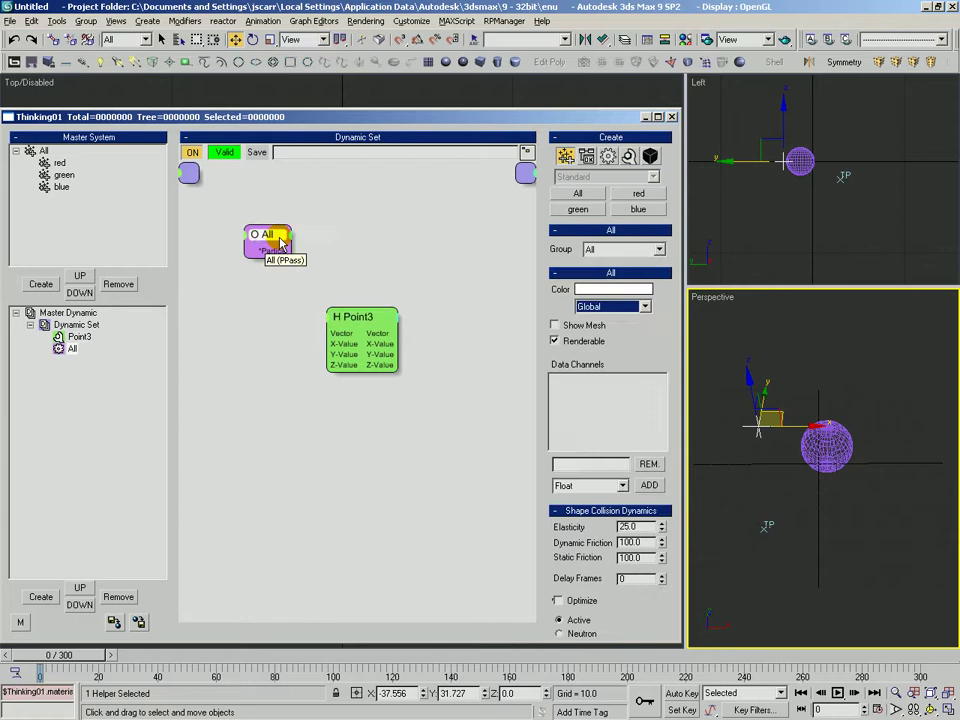
right_click(272, 251)
left_click(280, 266)
left_click_drag(281, 262, 343, 333)
- Move the Point3 helper beside the All operator and set its Z-Value to 1.88 in Added mode
left_click_drag(356, 320, 360, 281)
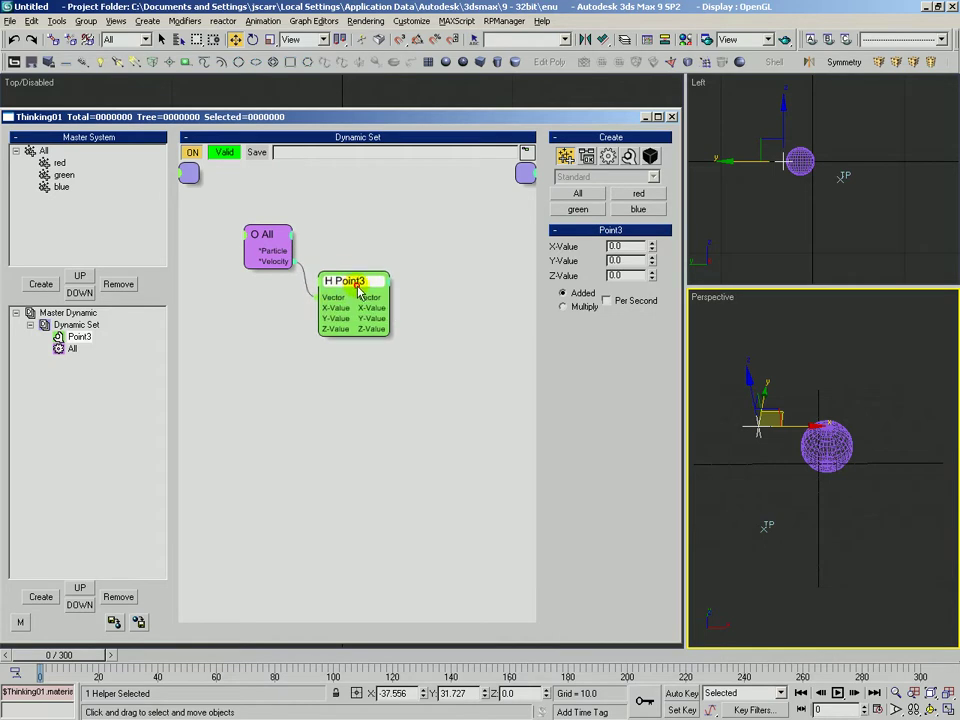
left_click(566, 296)
left_click_drag(652, 275, 648, 243)
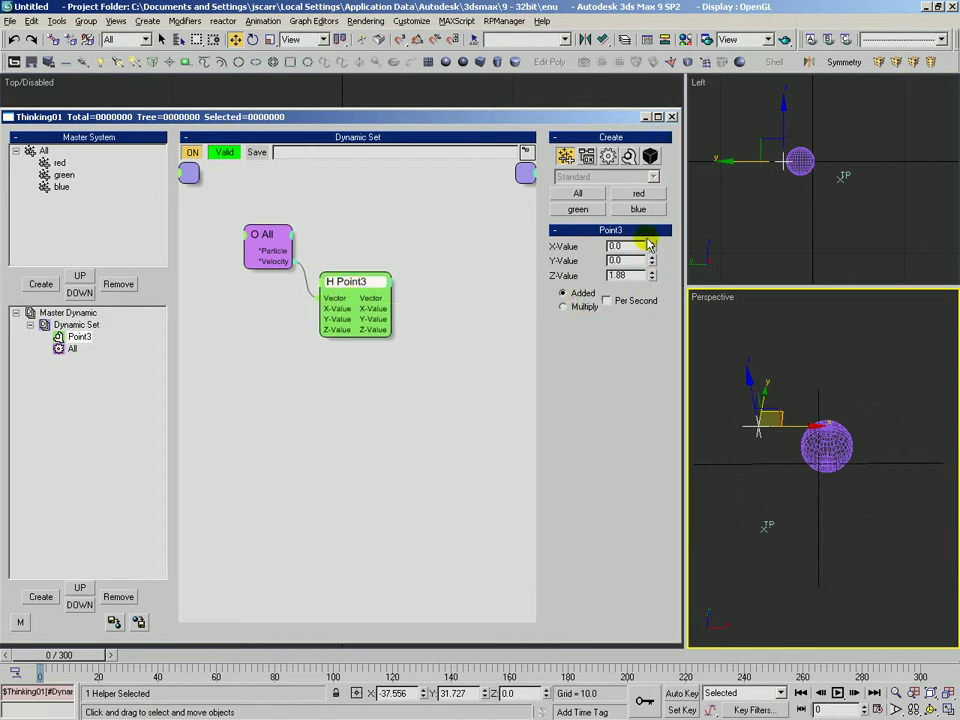
- Add a Particle Data operator wired to the All group's Particle output, expose its Velocity input and make room around Point3
left_click(608, 156)
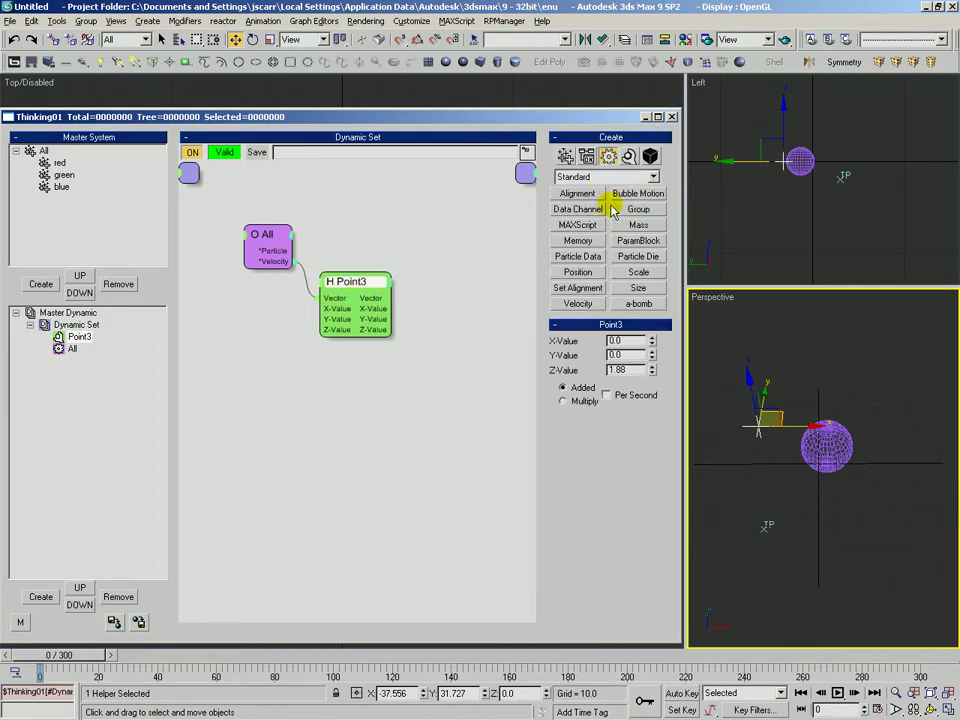
left_click_drag(581, 258, 283, 250)
right_click(426, 262)
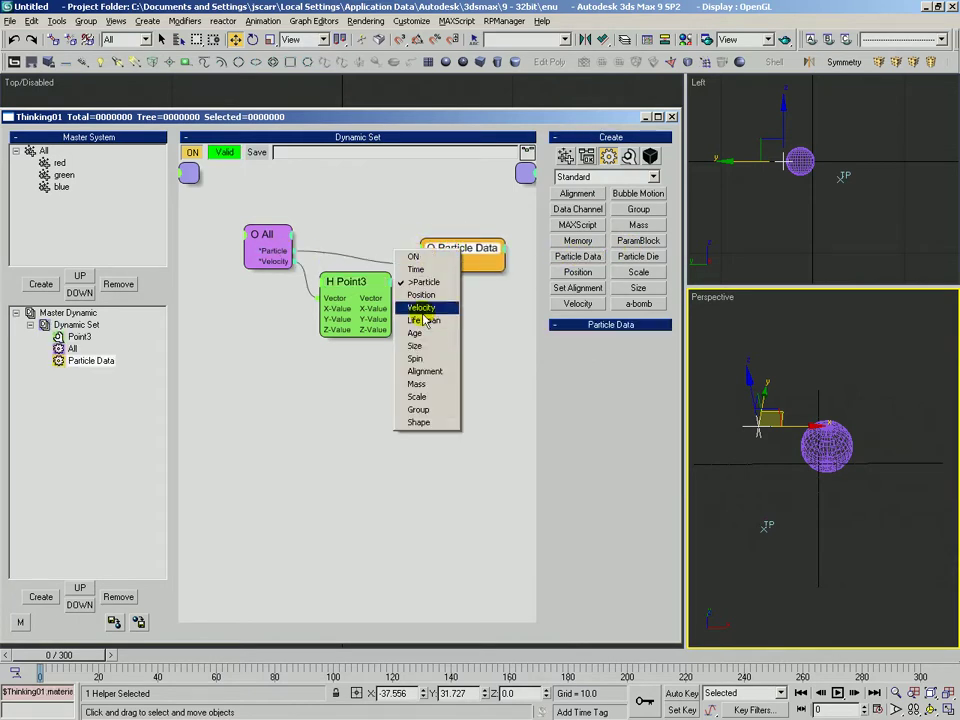
left_click(428, 308)
left_click_drag(364, 279, 359, 291)
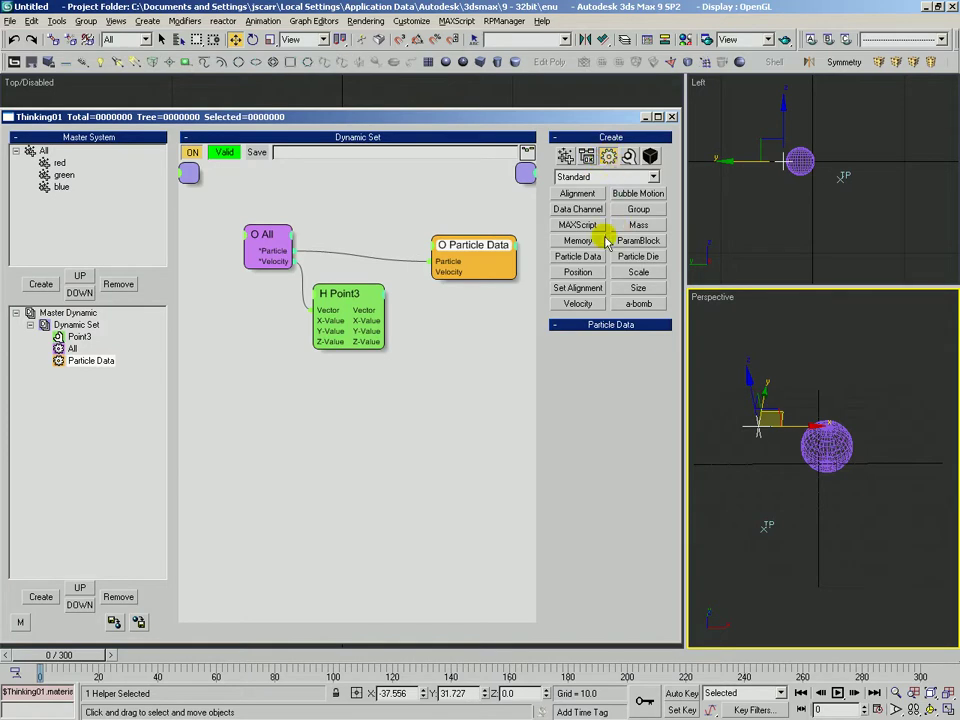
- Add a Standard Particle Data helper below the Particle Data operator and look through its available outputs
left_click(629, 157)
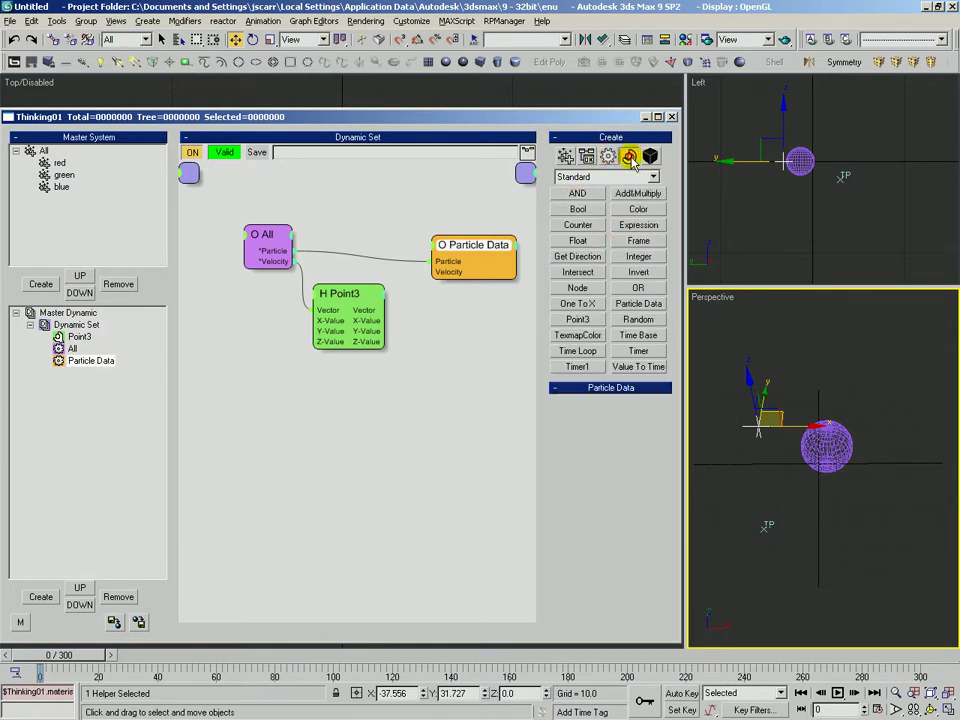
left_click(424, 297)
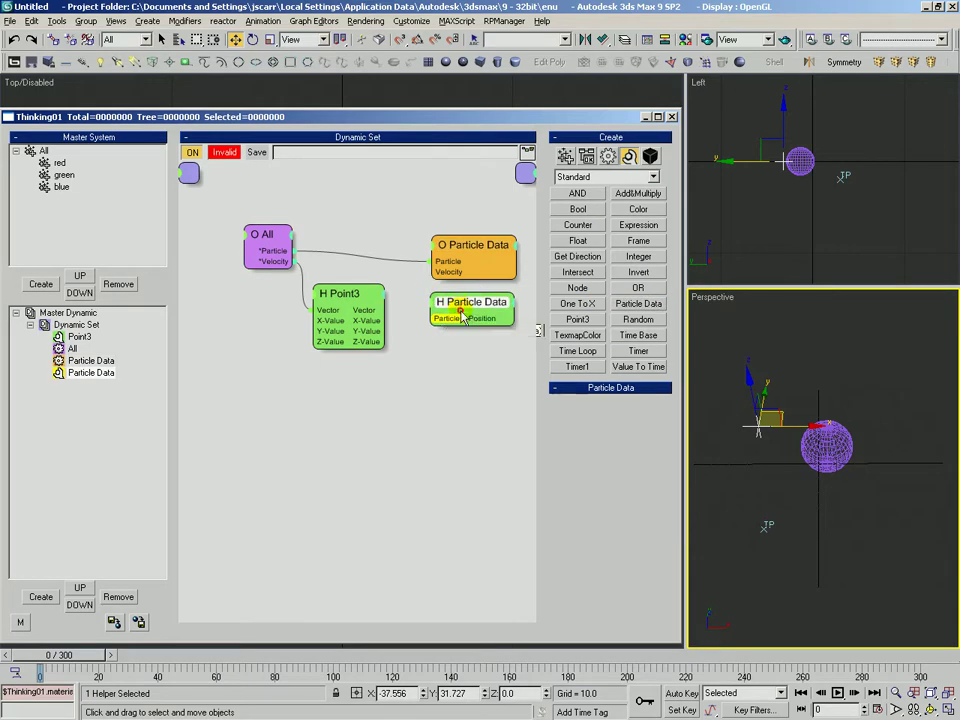
right_click(464, 310)
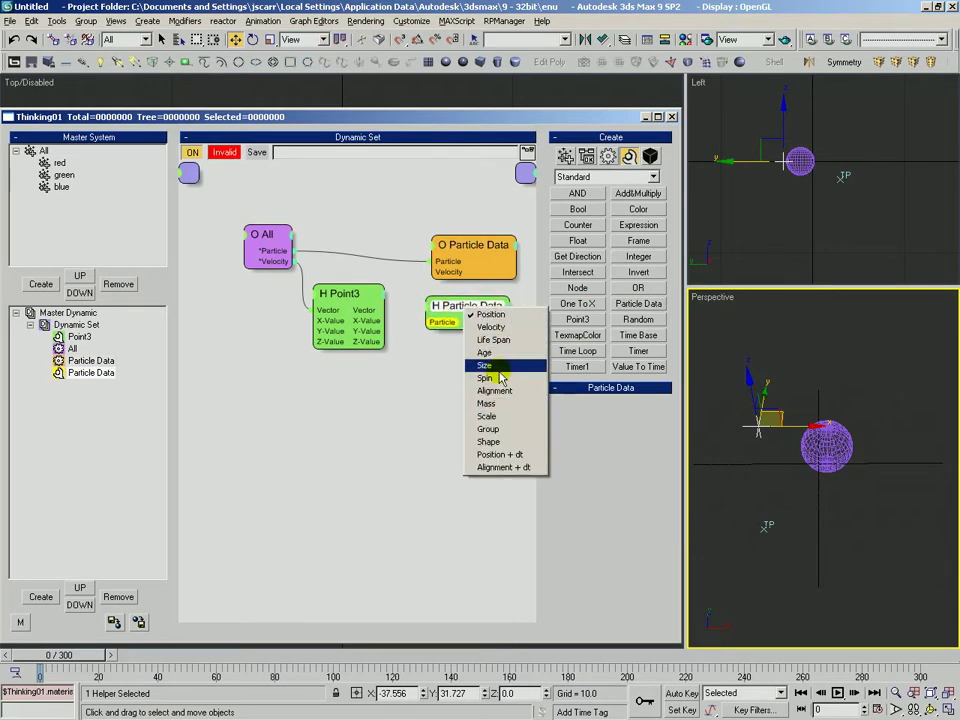
left_click(426, 369)
- Move the Particle Data operator slightly up and look through its available inputs
left_click_drag(476, 250, 465, 236)
left_click(609, 157)
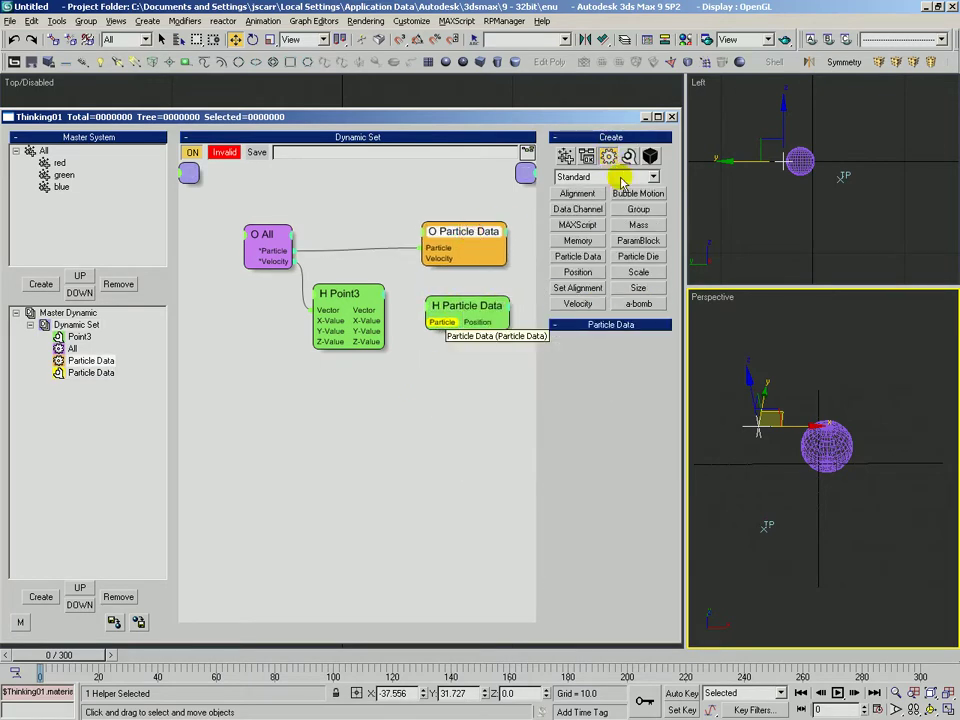
right_click(433, 262)
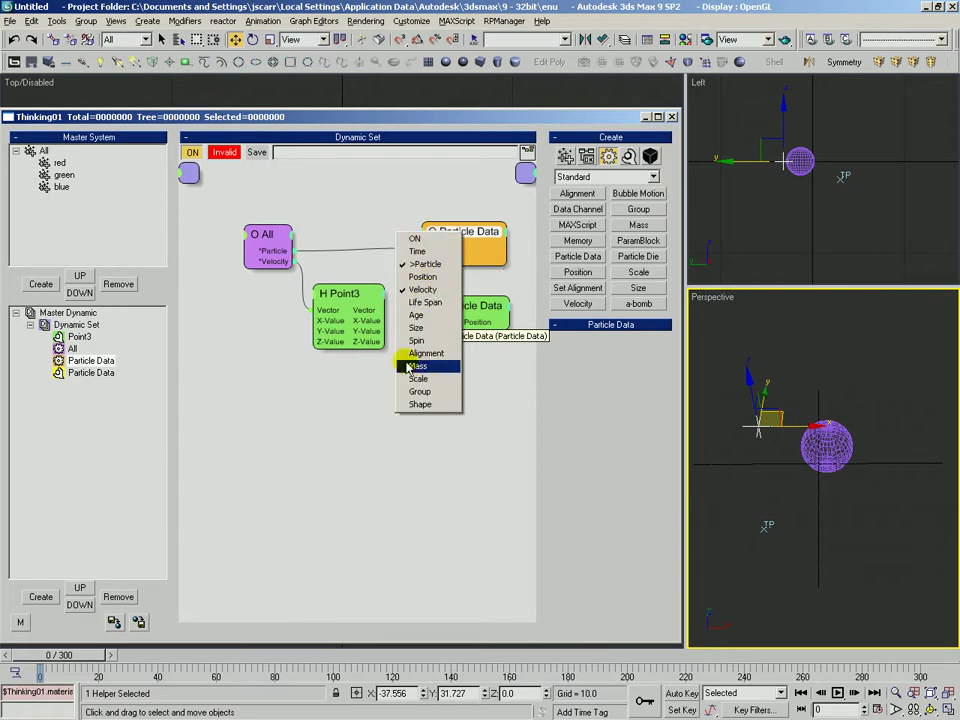
left_click(342, 431)
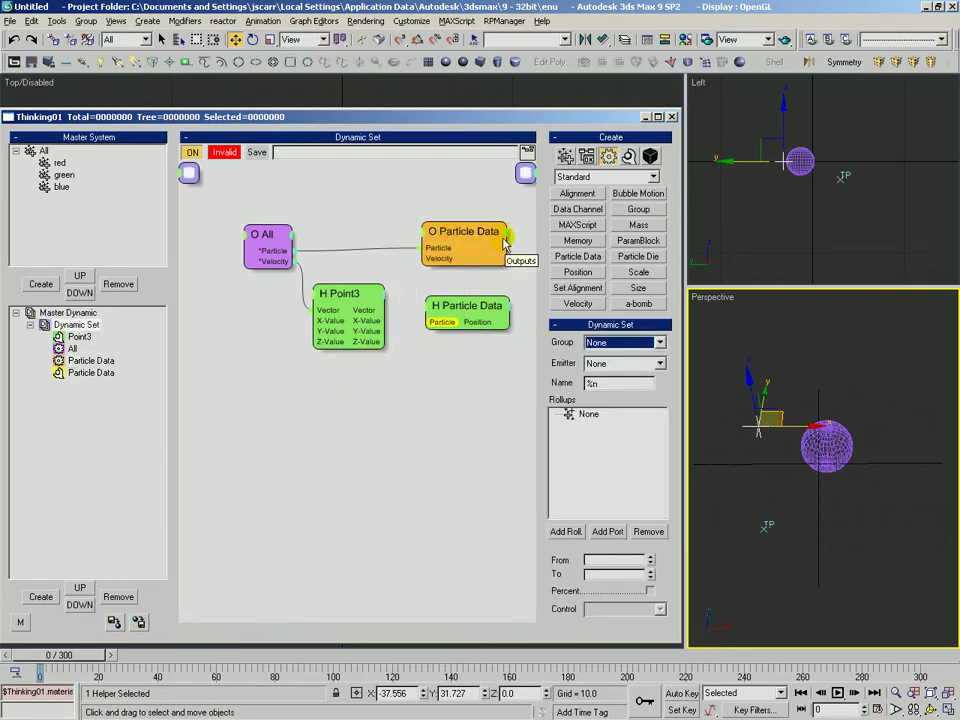
- Wire the Point3 helper's Vector output to the Particle Data operator's Velocity input and delete the Particle Data helper
left_click_drag(377, 312, 378, 311)
left_click(459, 311)
key("Delete")
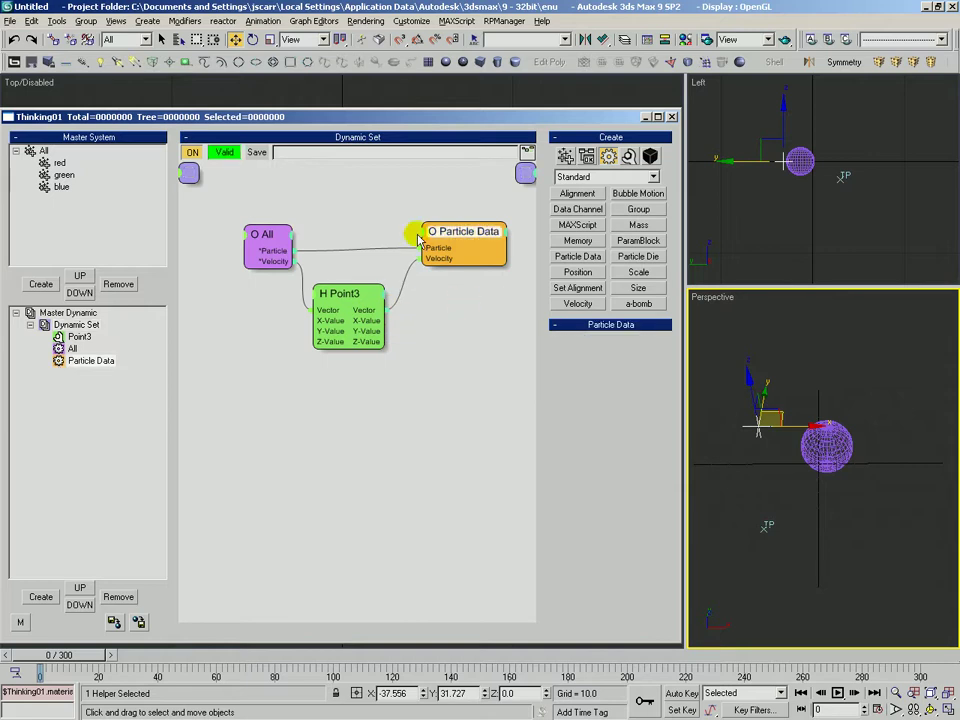
- Rearrange the All, Point3 and Particle Data nodes and set the Point3 helper's Z-Value to 2.764
left_click_drag(270, 236, 260, 232)
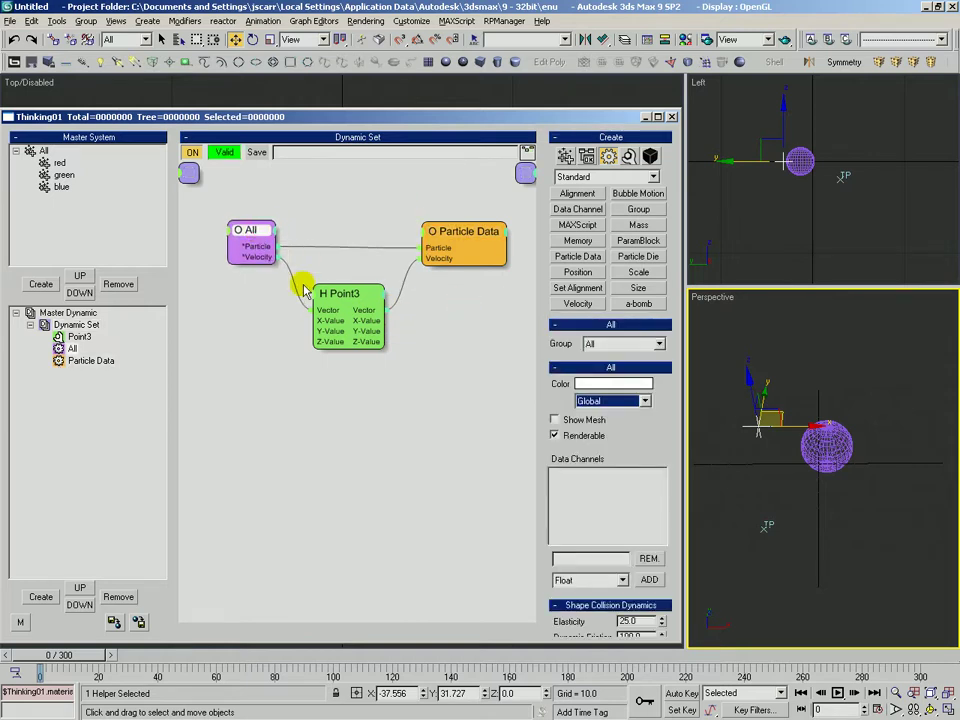
left_click_drag(336, 306, 332, 292)
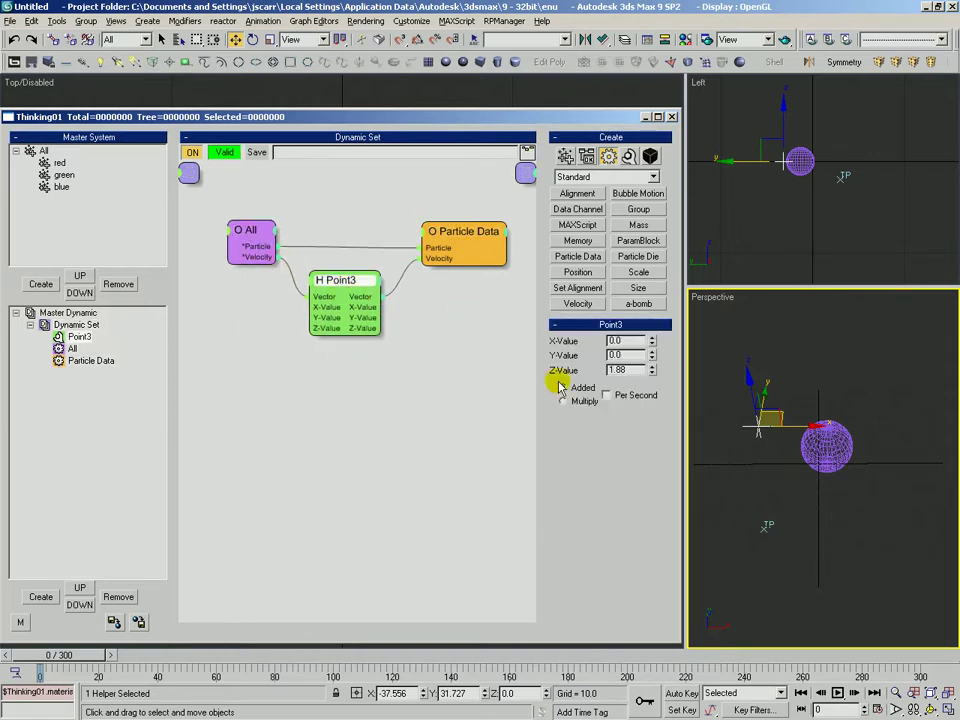
left_click_drag(652, 373, 648, 346)
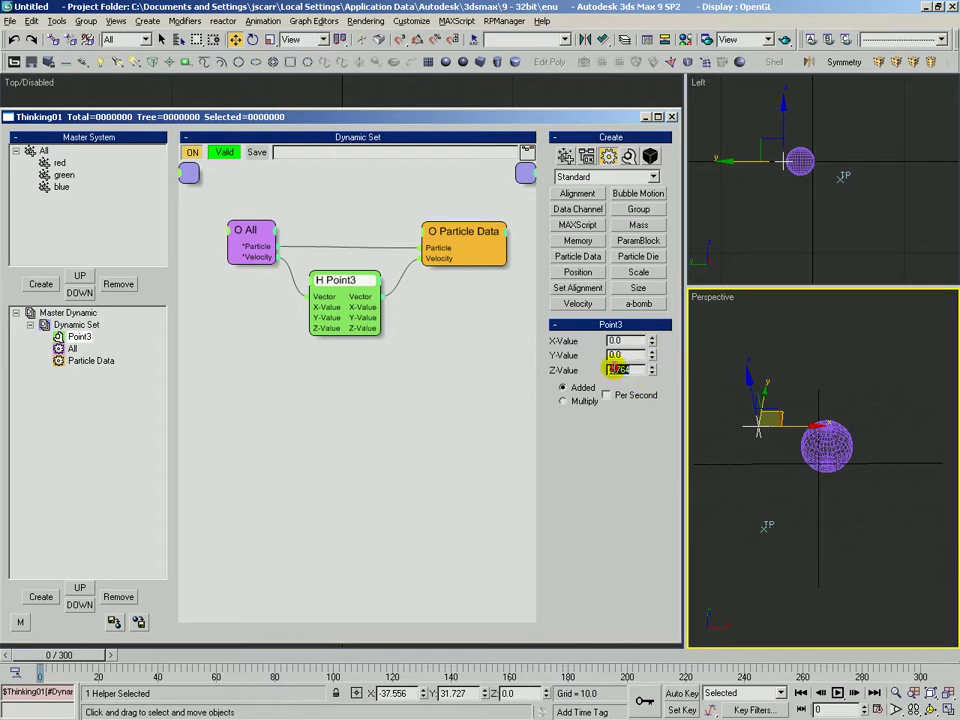
left_click_drag(432, 259, 442, 270)
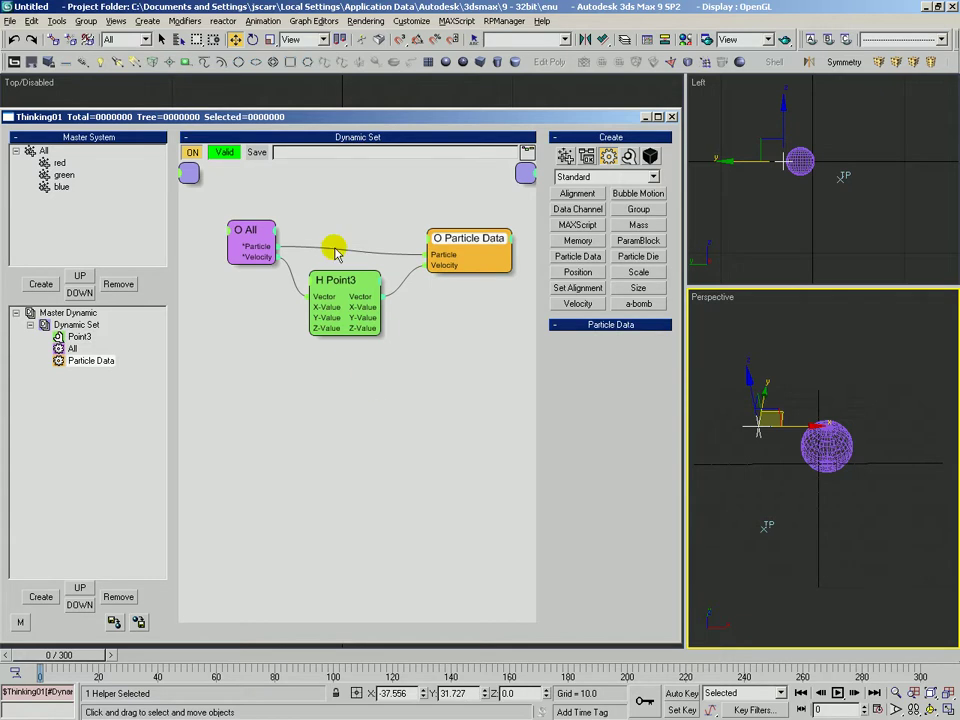
- Enable Per Second on the Point3 helper and set its Z-Value to -5.914
left_click(316, 206)
right_click(378, 337)
left_click(340, 305)
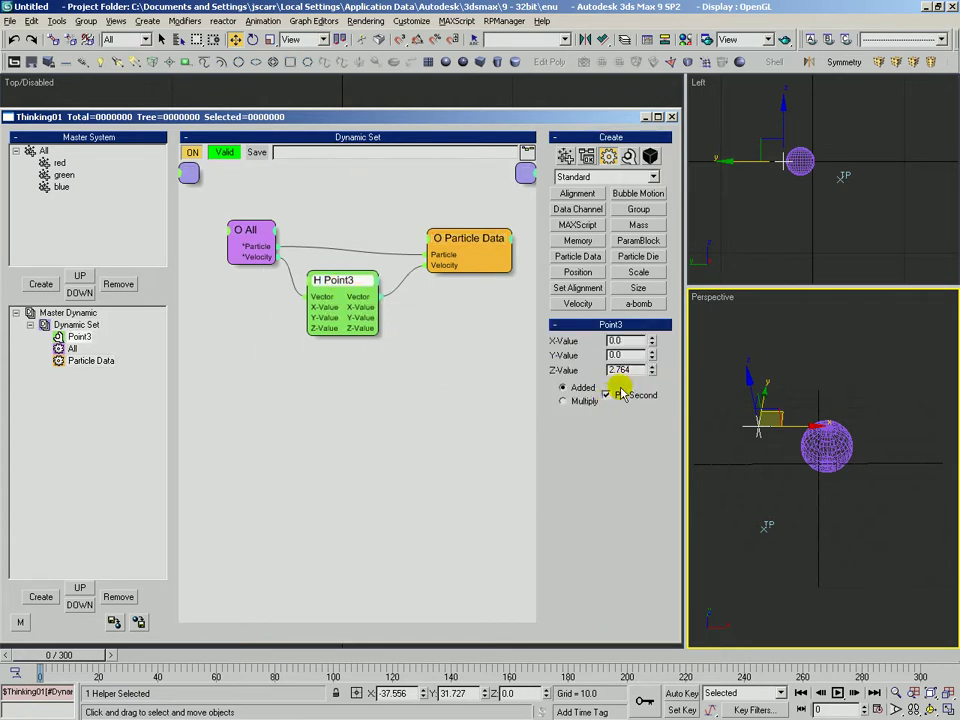
left_click_drag(619, 372, 598, 366)
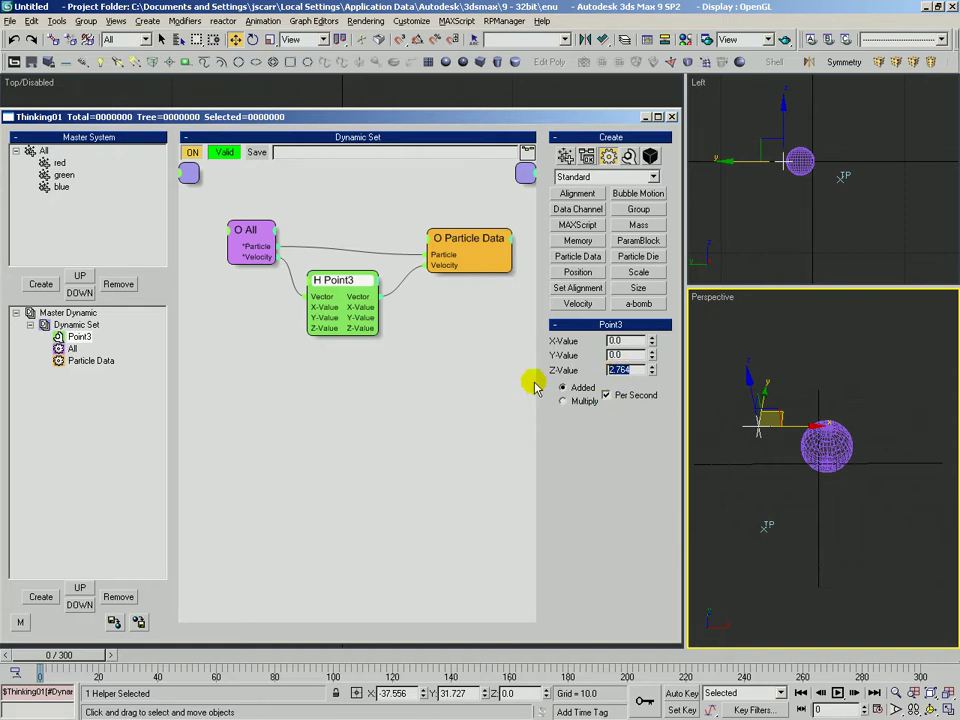
double_click(621, 370)
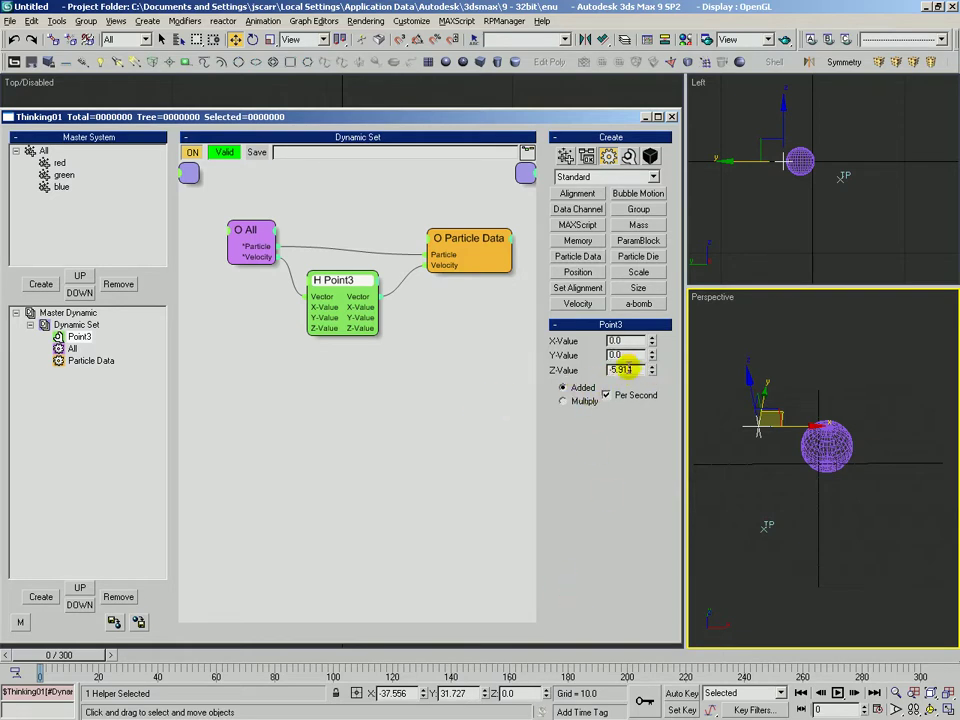
- Delete the Point3 helper and the All and Particle Data operators to empty the dynamic set
left_click(314, 346)
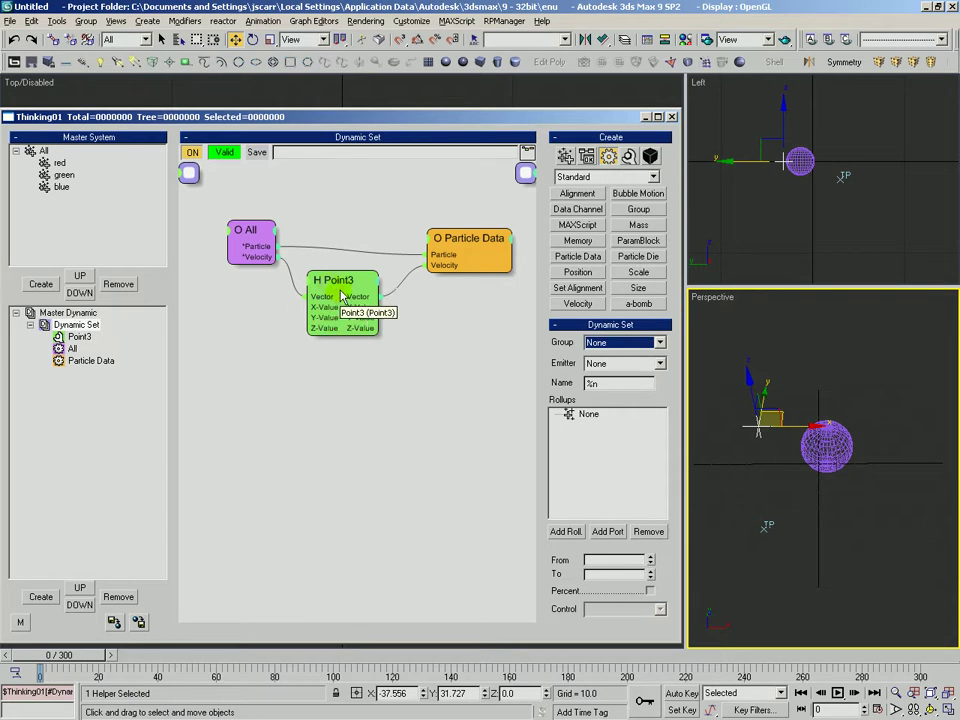
left_click_drag(339, 290, 342, 306)
key("Delete")
left_click(441, 264)
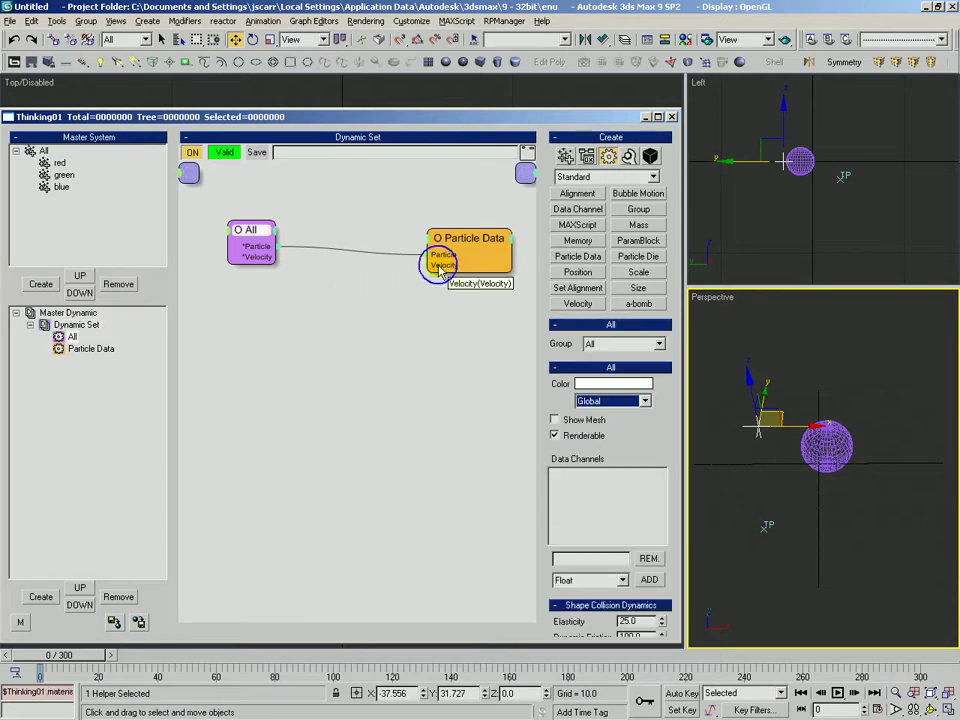
key("Delete")
key("Delete")
- Add a Standard Random helper and set its Value 1 to 2.65, Value 2 to 5.27 and Seed to 13179
left_click(630, 158)
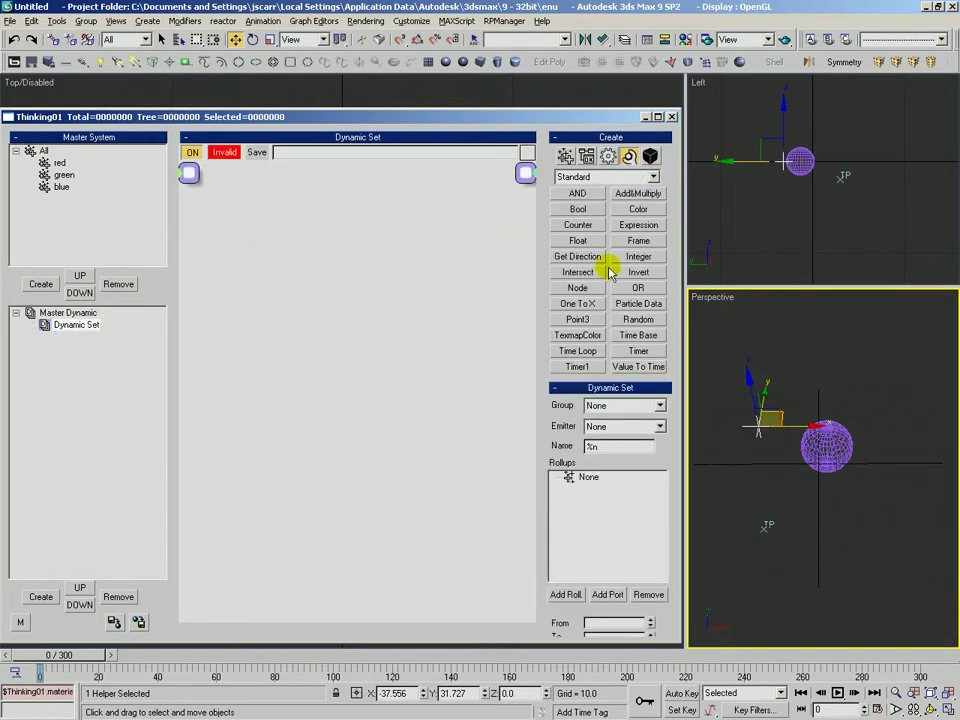
left_click(634, 321)
left_click(256, 235)
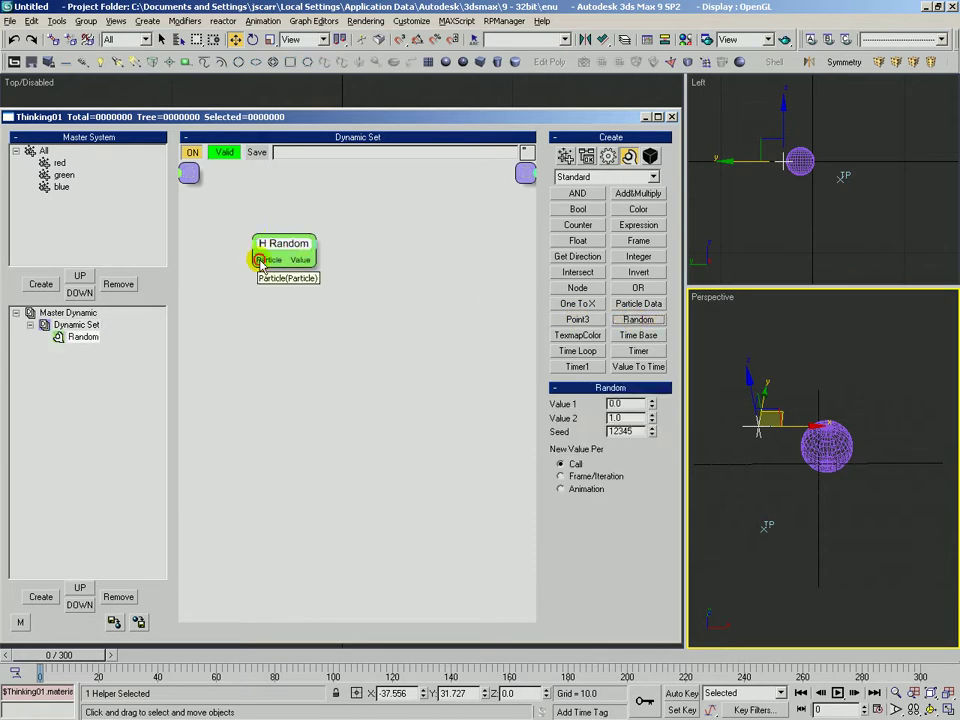
left_click_drag(288, 247, 322, 248)
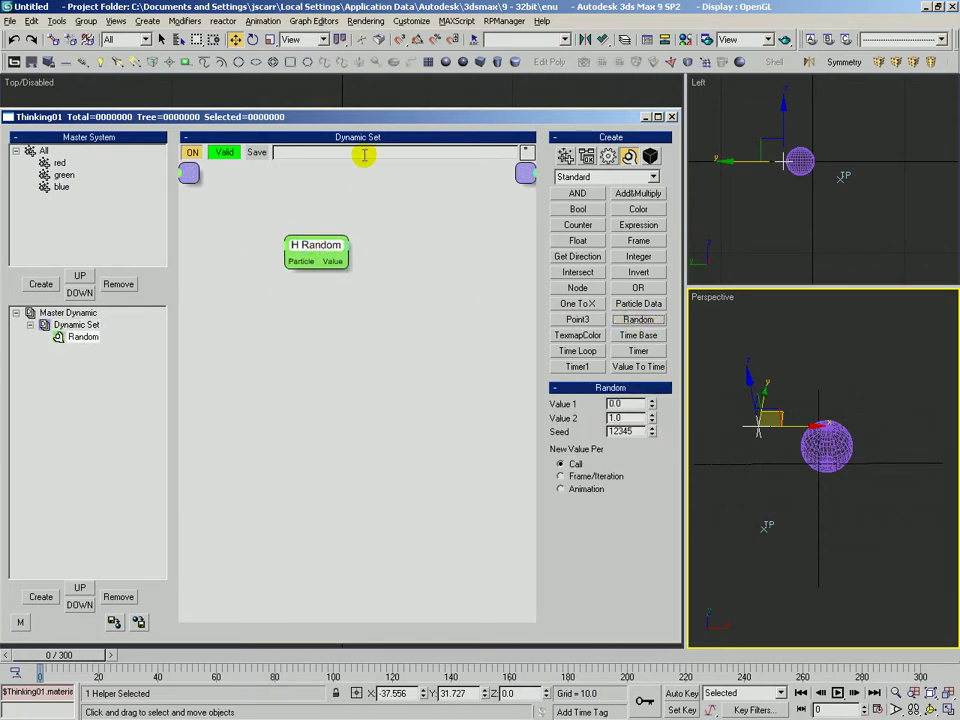
left_click_drag(652, 405, 659, 294)
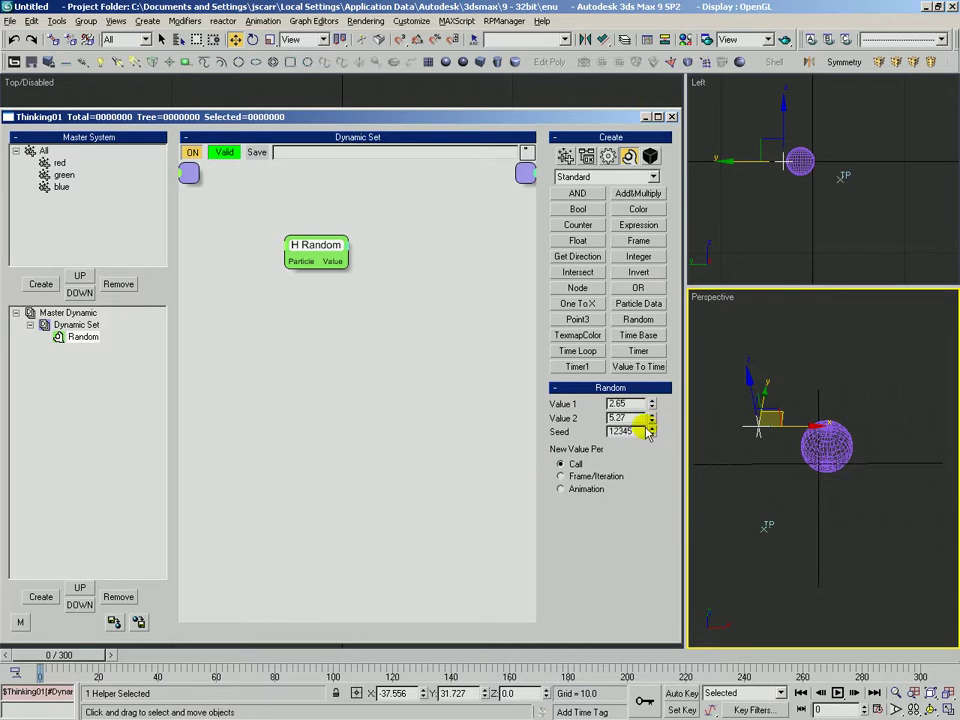
left_click_drag(652, 431, 628, 110)
left_click_drag(650, 429, 640, 290)
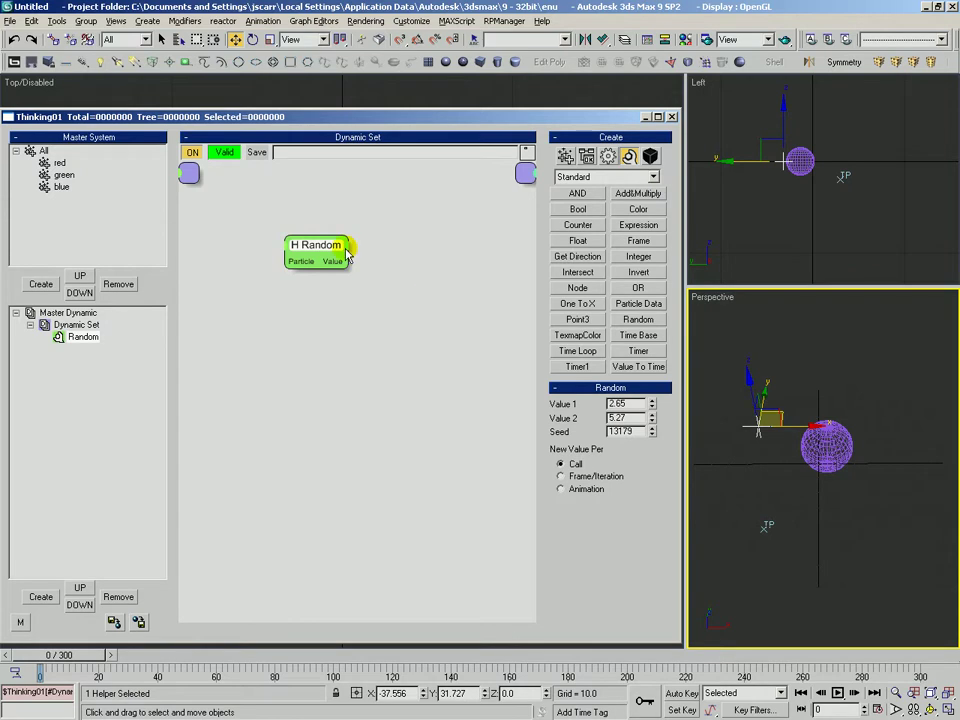
- Add the All group operator above the Random helper, try wiring its Particle output to Random, and move Random lower
mouse_move(307, 246)
left_mouse_down()
mouse_move(272, 251)
mouse_move(295, 262)
left_mouse_up()
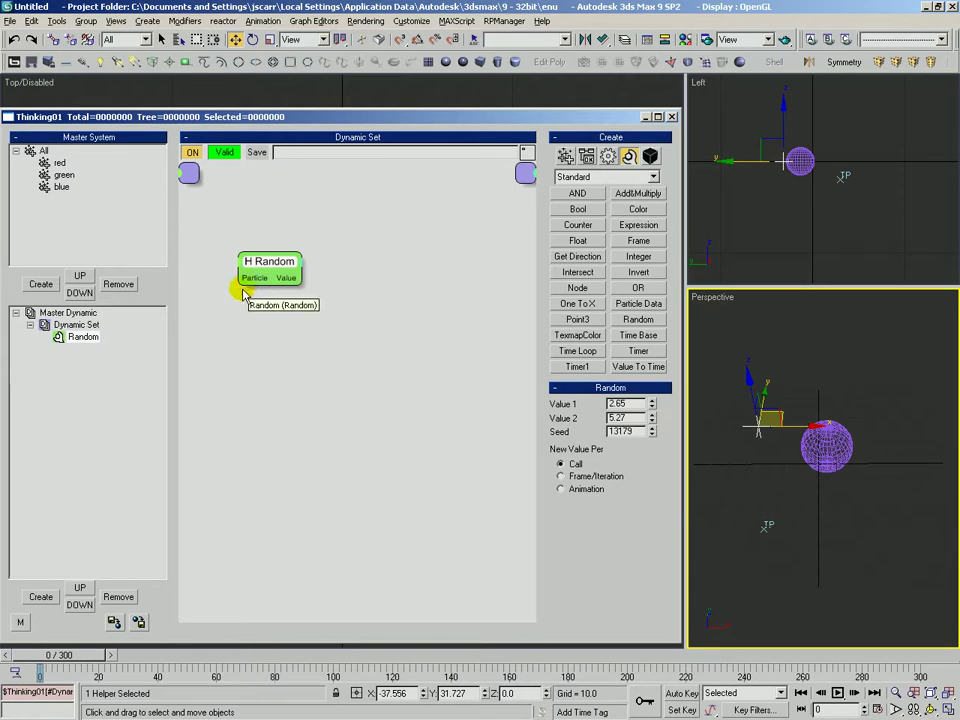
left_click_drag(251, 289, 297, 305)
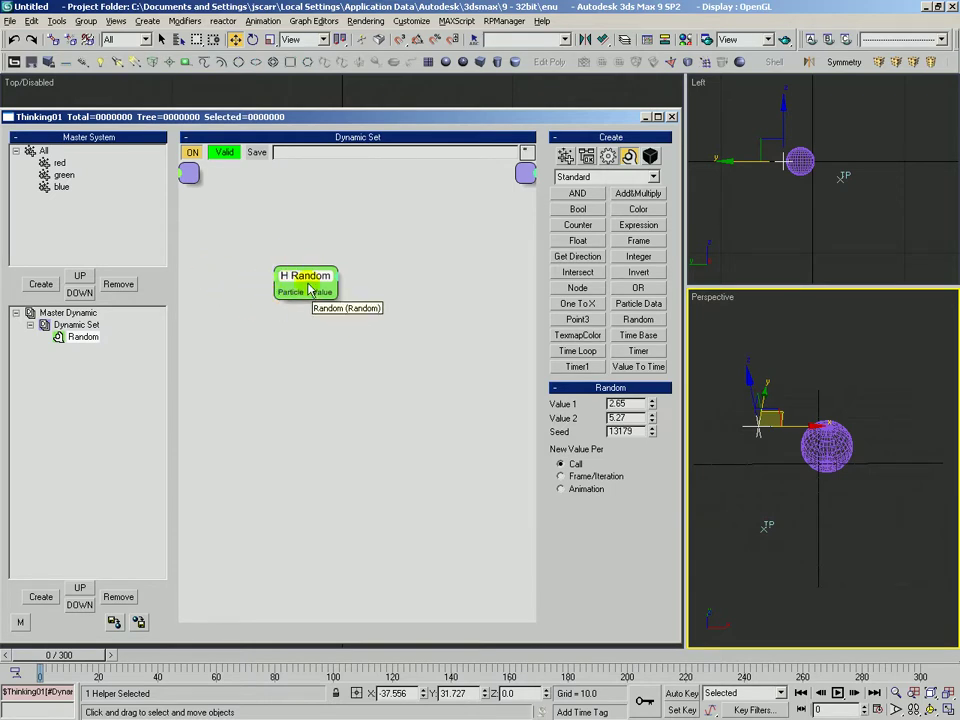
left_click_drag(311, 294, 324, 311)
left_click(565, 157)
left_click(578, 195)
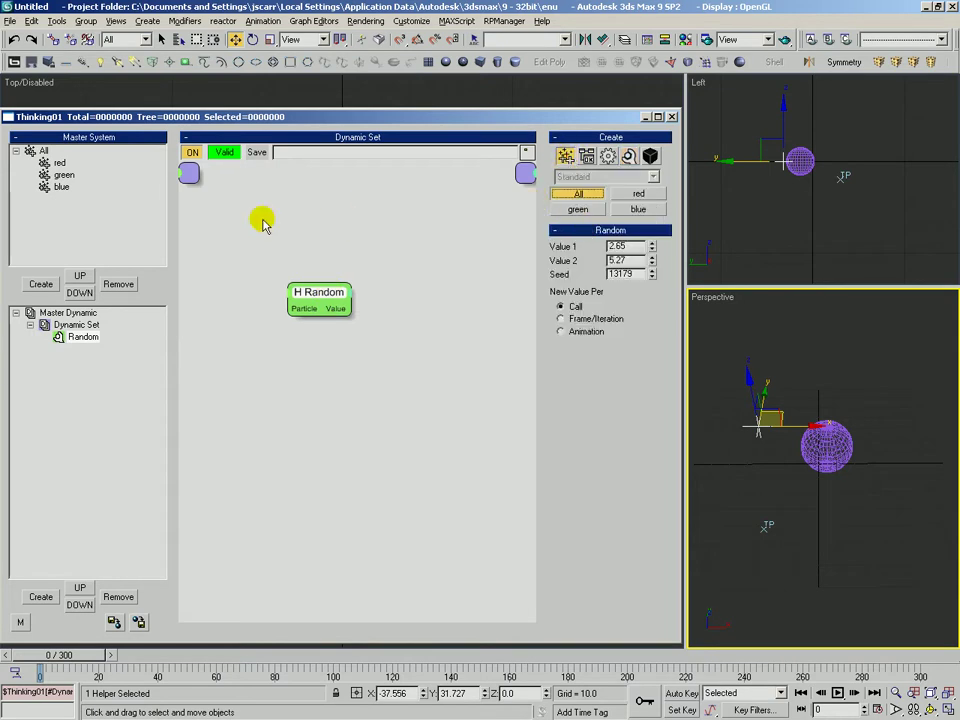
left_click(258, 237)
left_click_drag(280, 247, 230, 238)
left_click(292, 296)
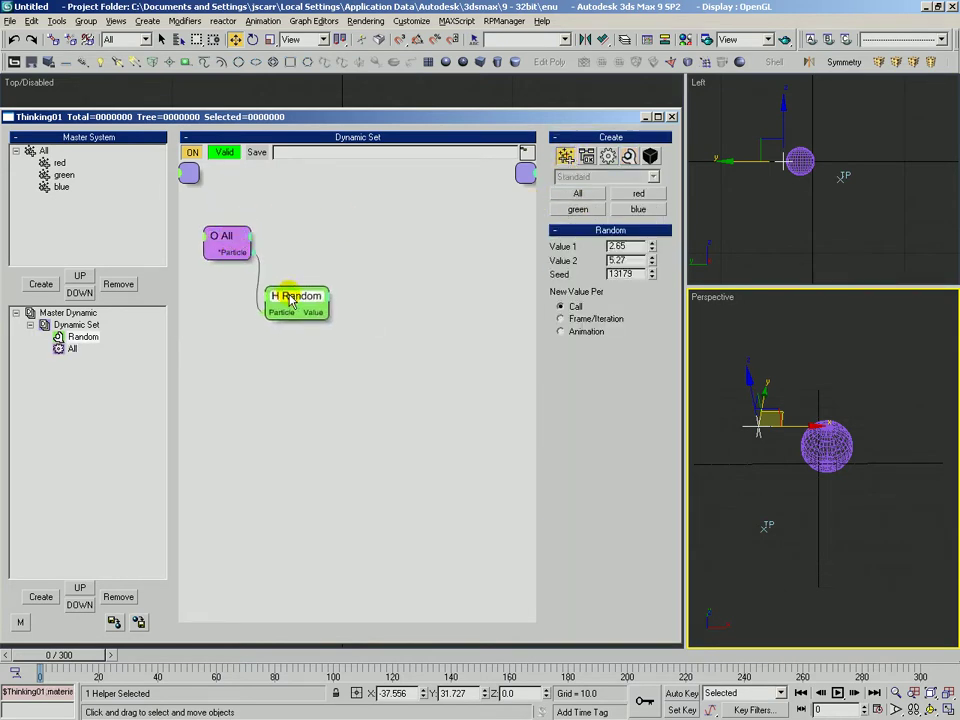
left_click_drag(311, 304, 245, 344)
- Add a Generator Position Born operator beside the All operator and place two copies below it
left_click(608, 157)
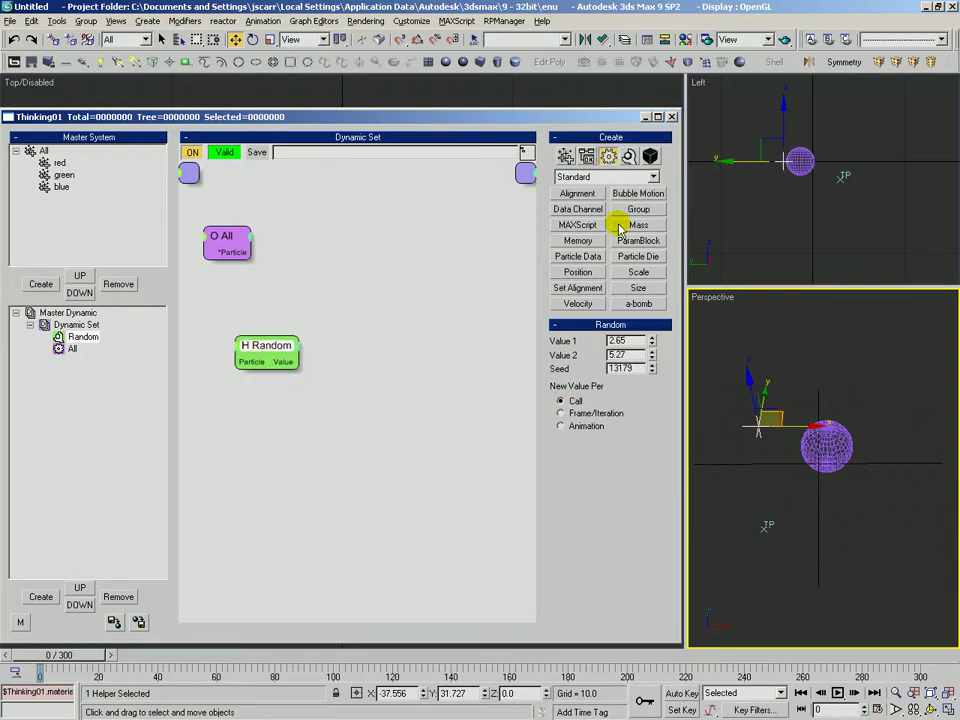
left_click(603, 177)
left_click(586, 212)
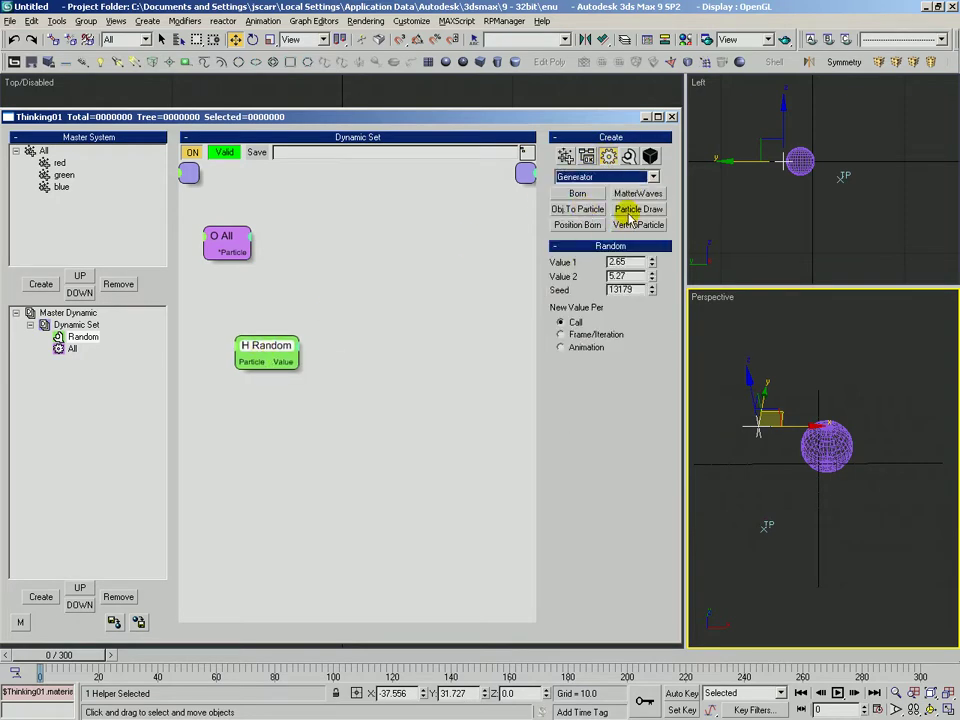
left_click(579, 228)
left_click(359, 239)
mouse_move(405, 247)
left_mouse_down("shift")
mouse_move(401, 357)
mouse_move(410, 324)
left_mouse_up("shift")
left_click_drag(411, 329, 407, 421, "shift")
- Expose the first Position Born's Rate input and replace the two copies with new copies of that operator
left_click(360, 250)
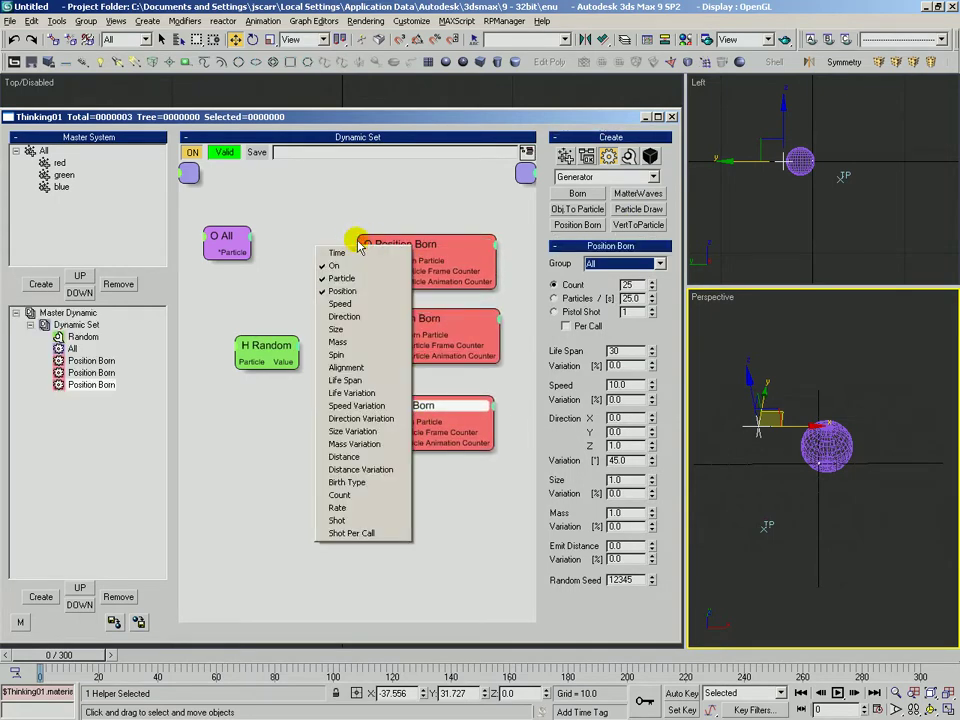
left_click(352, 510)
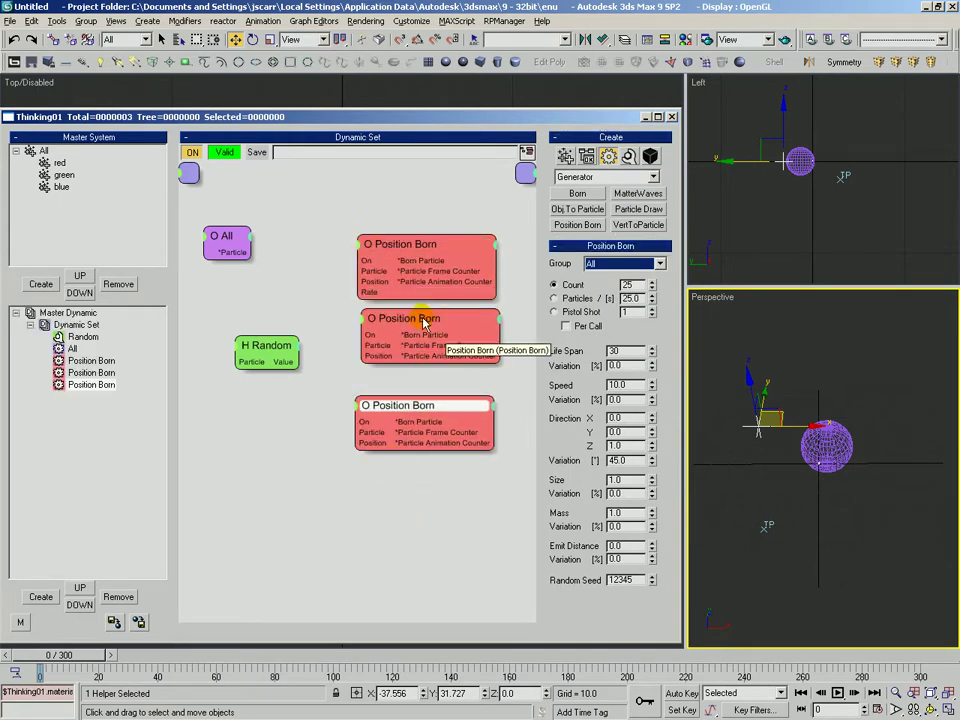
left_click(422, 319)
key("Delete")
left_click(400, 418)
key("Delete")
left_click_drag(407, 253, 410, 436, "shift")
- Wire the Random helper's Value output to the Rate input of all three Position Born operators and reposition Random
left_click_drag(358, 291, 354, 372)
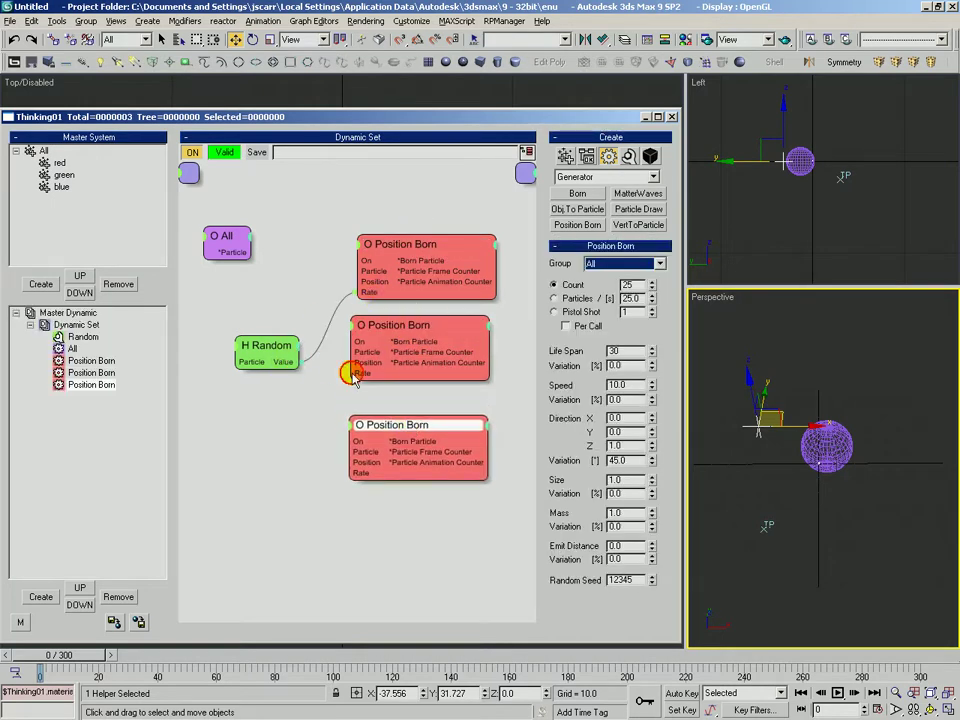
left_click_drag(358, 474, 275, 345)
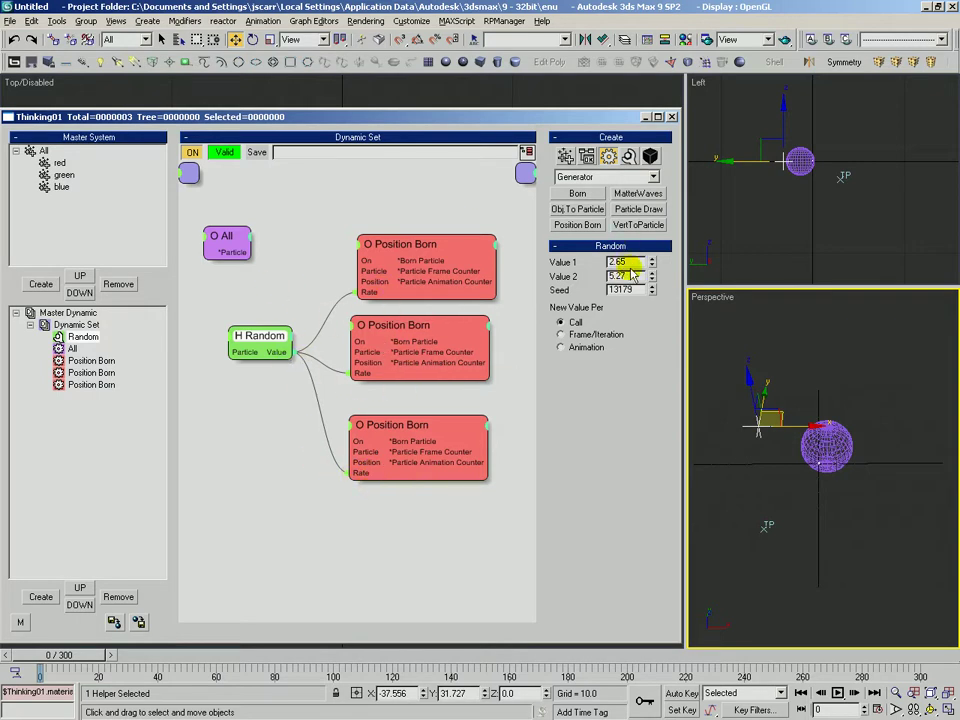
left_click_drag(257, 336, 268, 348)
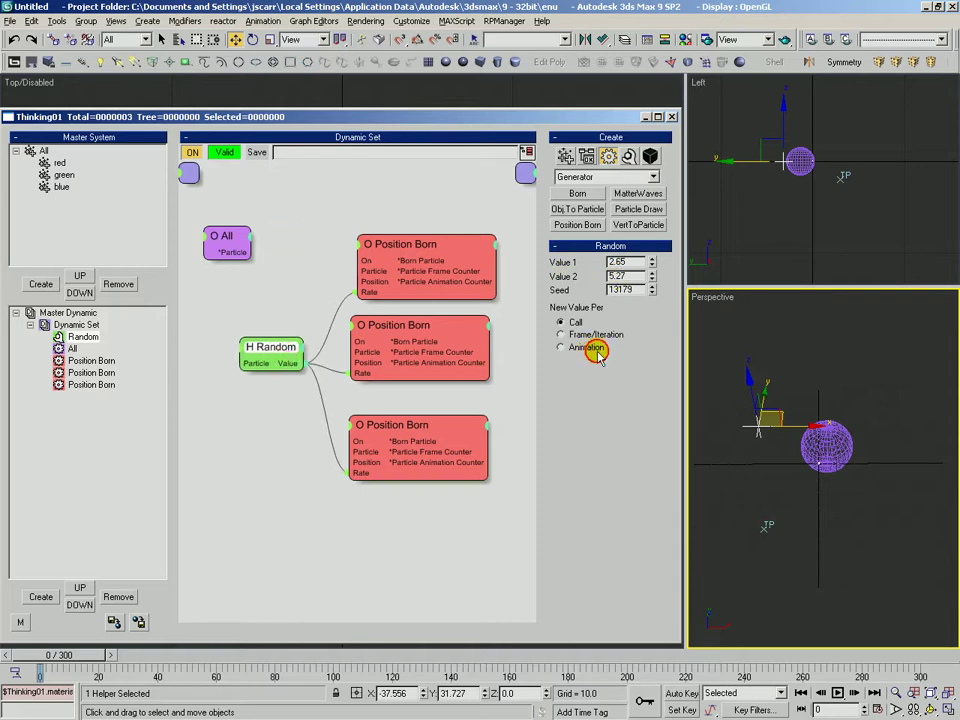
- Set the Random helper's New Value Per option to Frame/Iteration and advance the timeline to frame 2
left_click(408, 385)
left_click(271, 372)
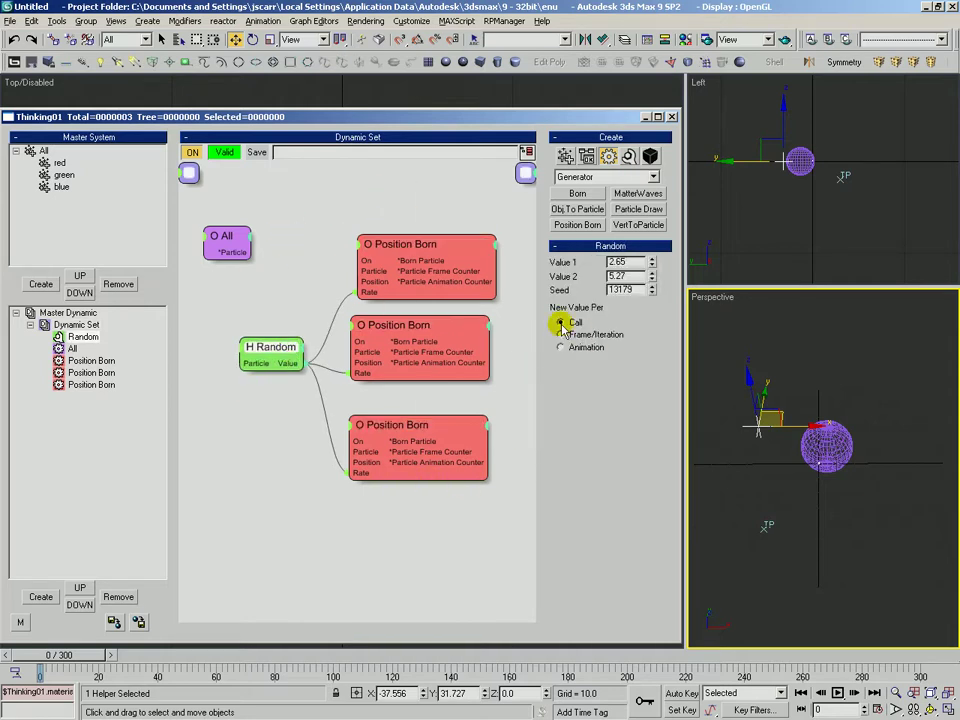
left_click(560, 334)
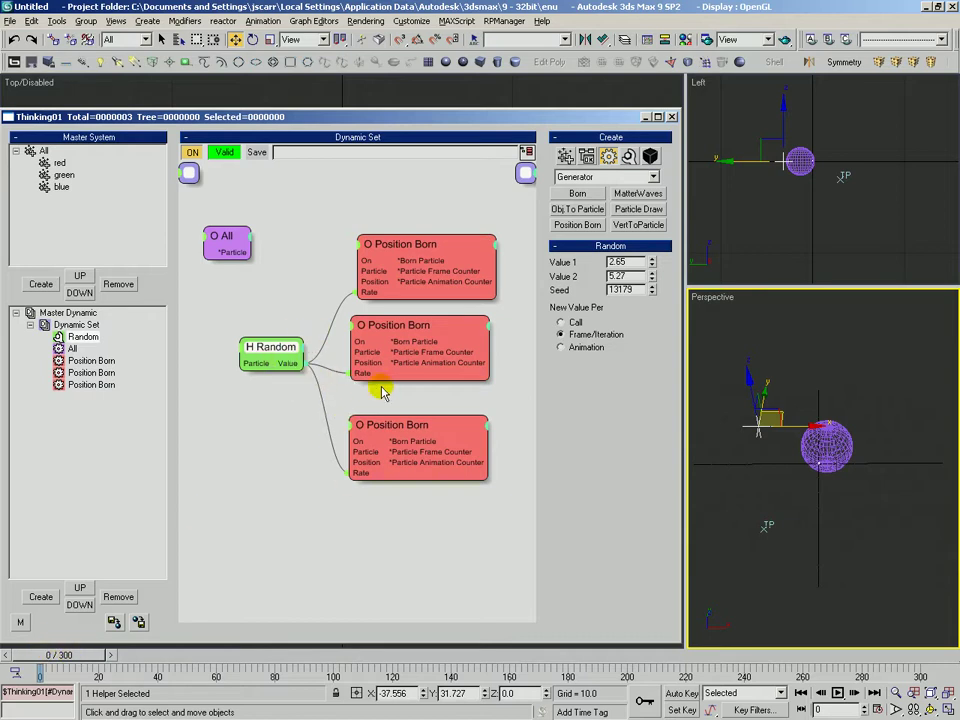
left_click(110, 660)
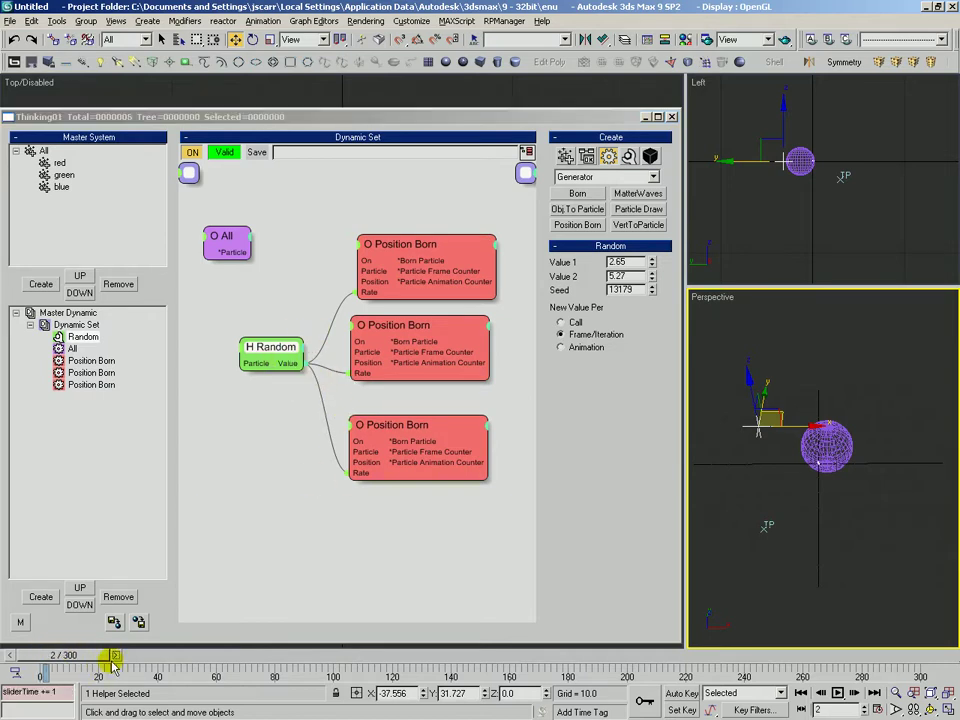
- Set the Random helper's New Value Per option to Animation and delete the three Position Born operators from the dynamic set
left_click(565, 346)
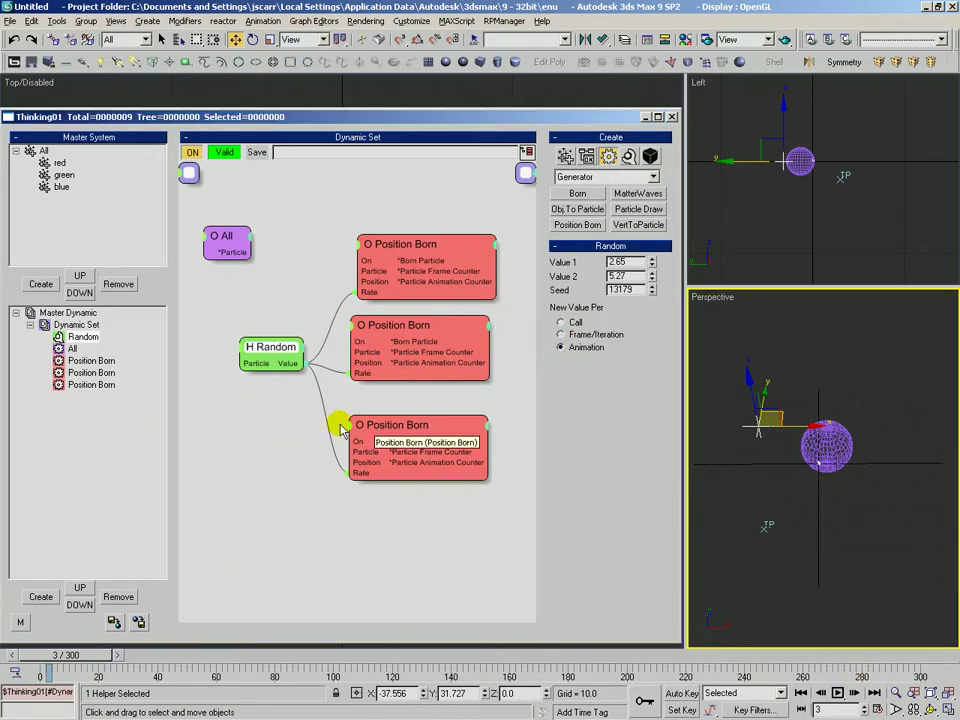
right_click(216, 446)
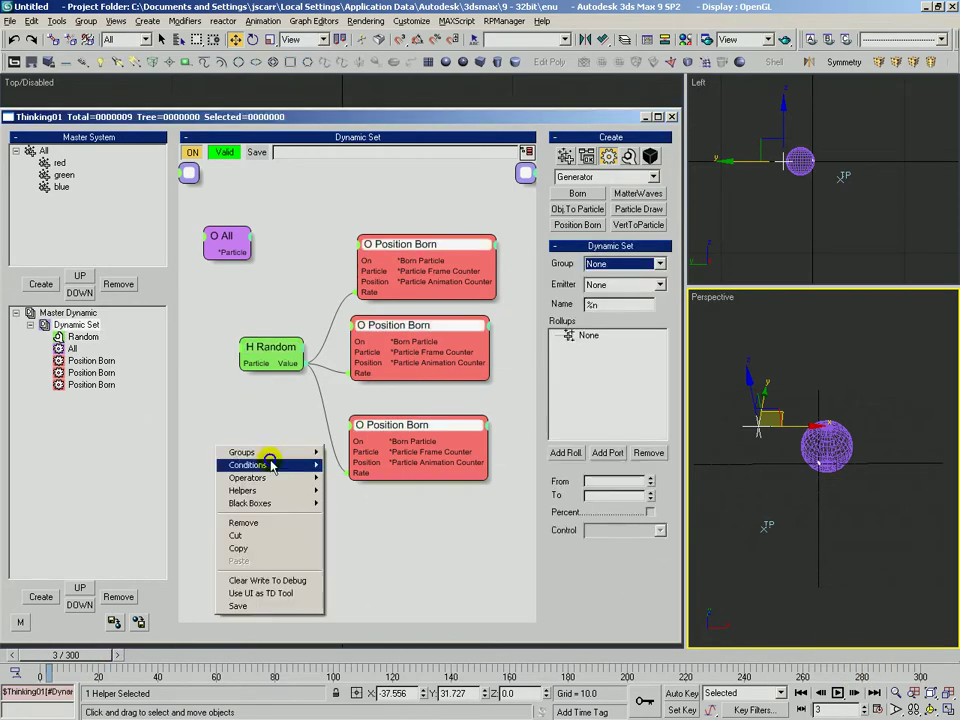
left_click(243, 523)
- Wire the All operator's Particle output to the Random helper's Particle input and set New Value Per to Call
left_click_drag(264, 355, 318, 281)
left_click(560, 322)
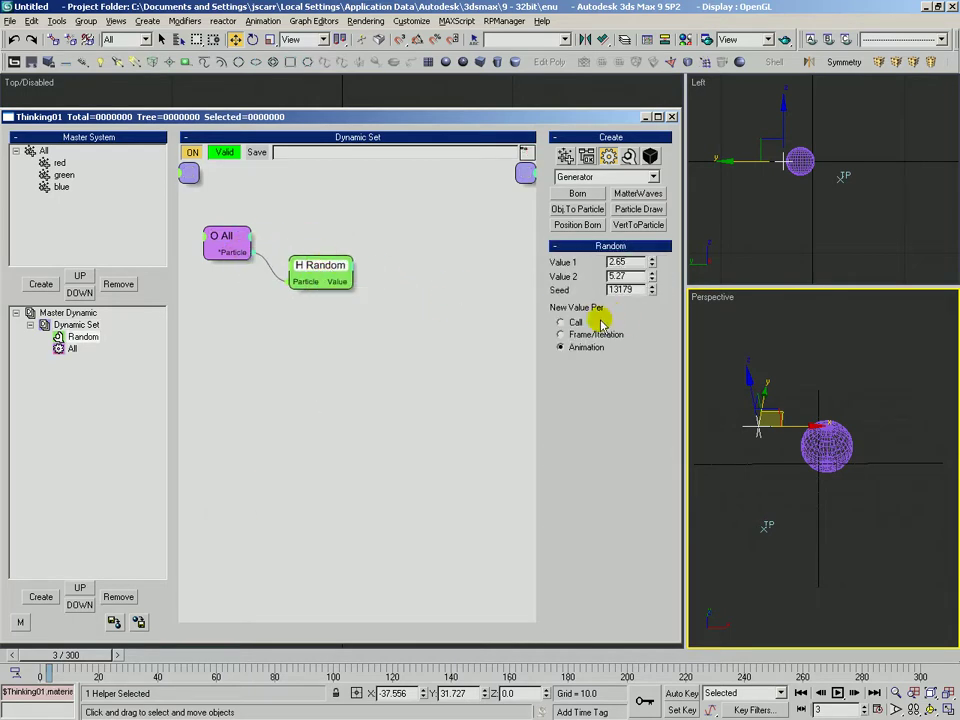
left_click_drag(227, 237, 224, 230)
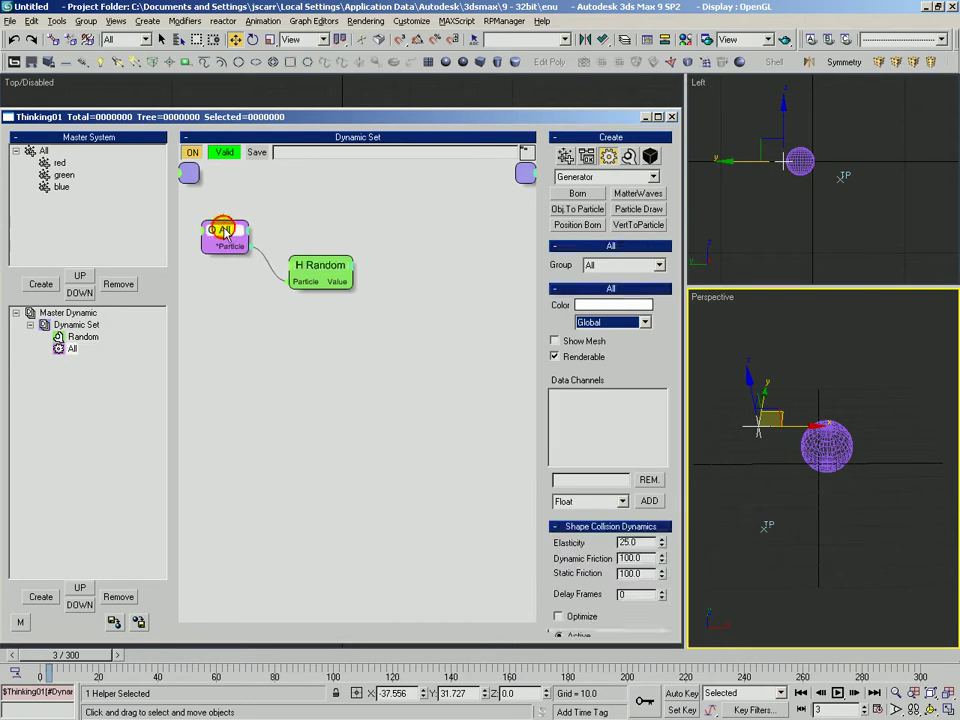
mouse_move(321, 274)
left_mouse_down()
mouse_move(314, 266)
mouse_move(315, 275)
left_mouse_up()
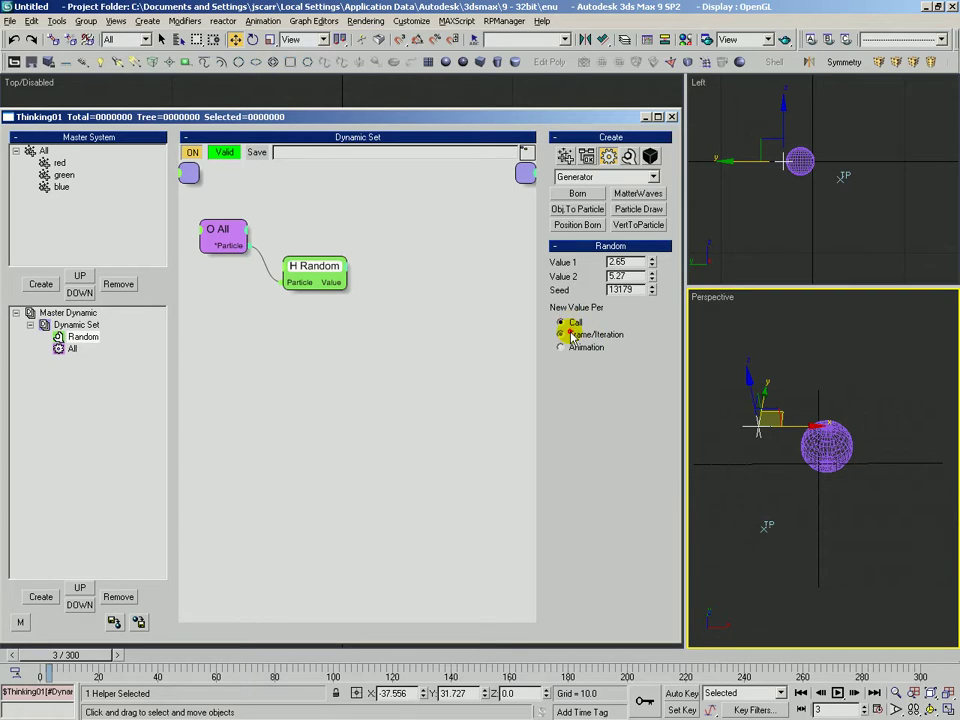
- Set the Random helper's New Value Per option to Frame/Iteration and advance the timeline to frame 4
left_click(224, 242)
left_click(257, 317)
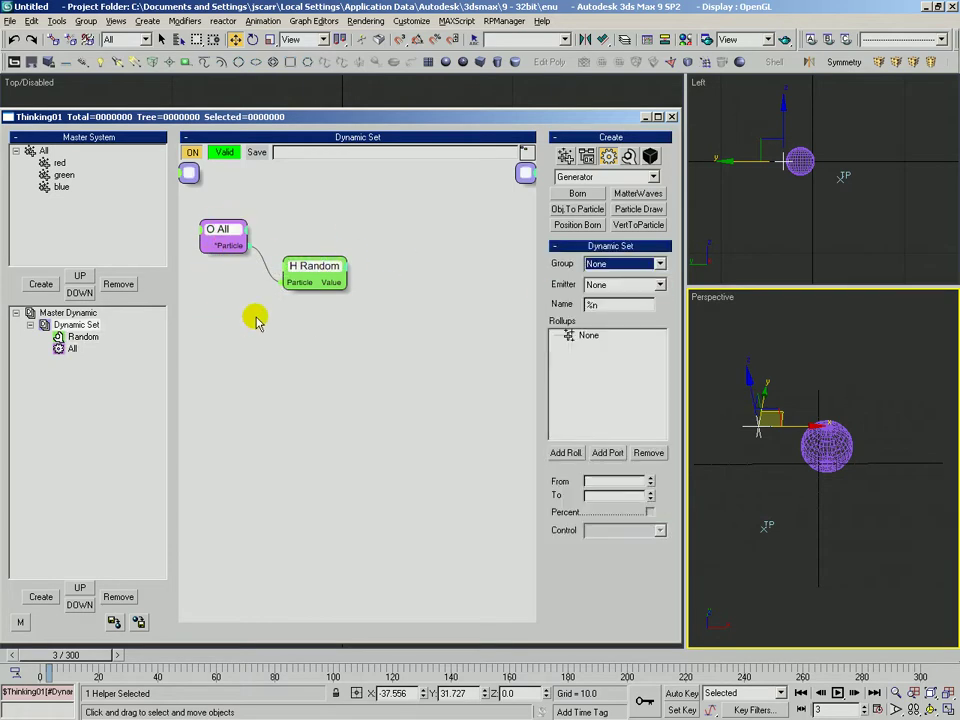
left_click_drag(311, 267, 303, 272)
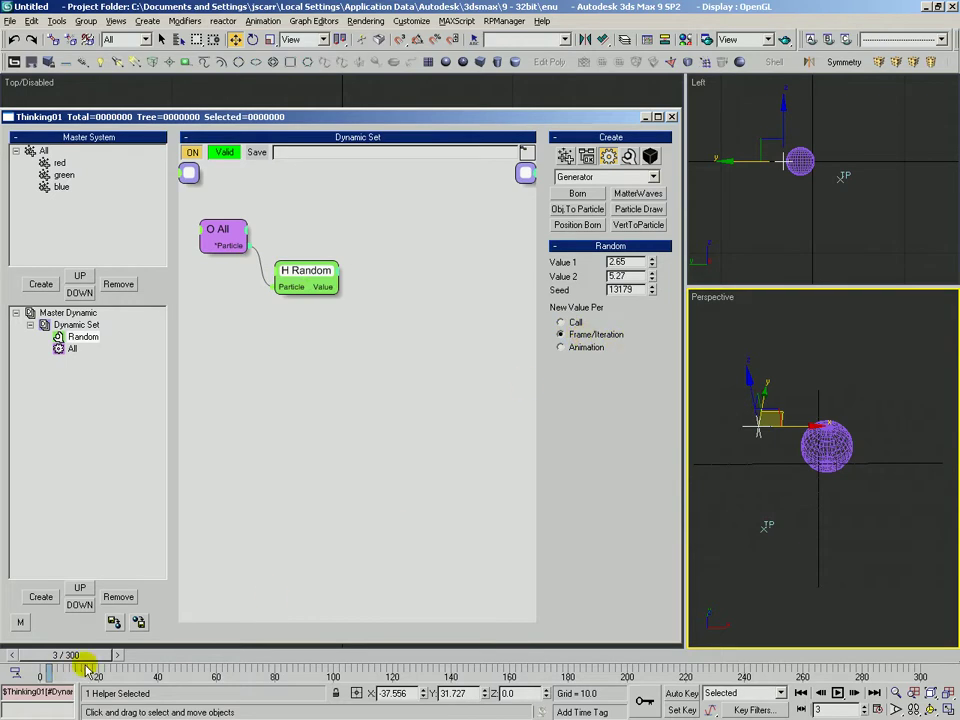
left_click(117, 656)
- Examine the Master Dynamic's subsampling settings, return to the Random helper and advance the timeline to frame 6
left_click(68, 313)
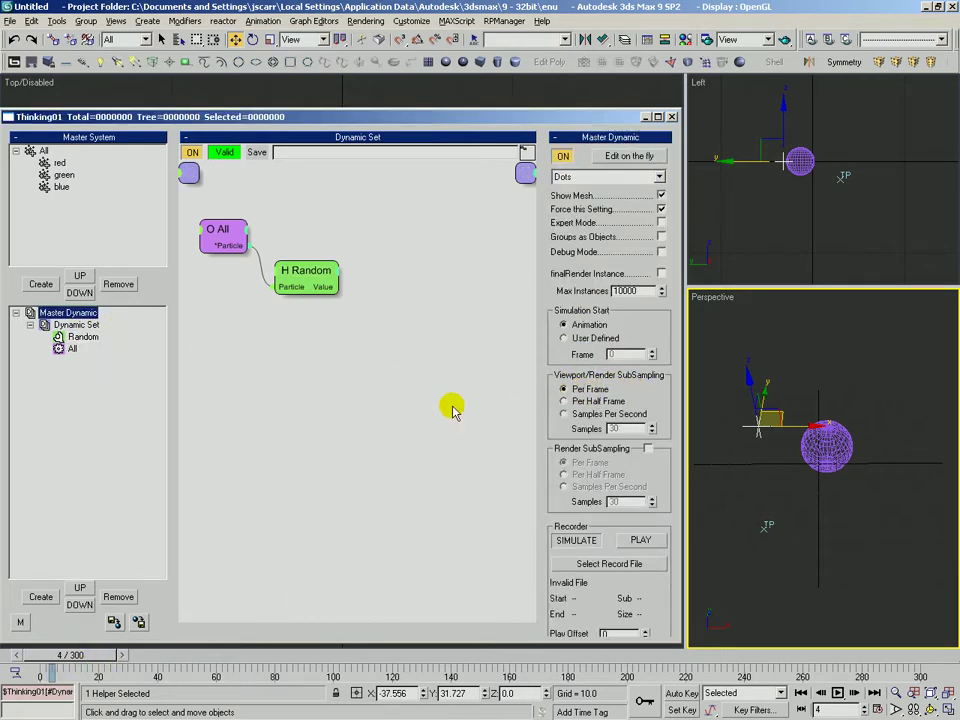
left_click(320, 276)
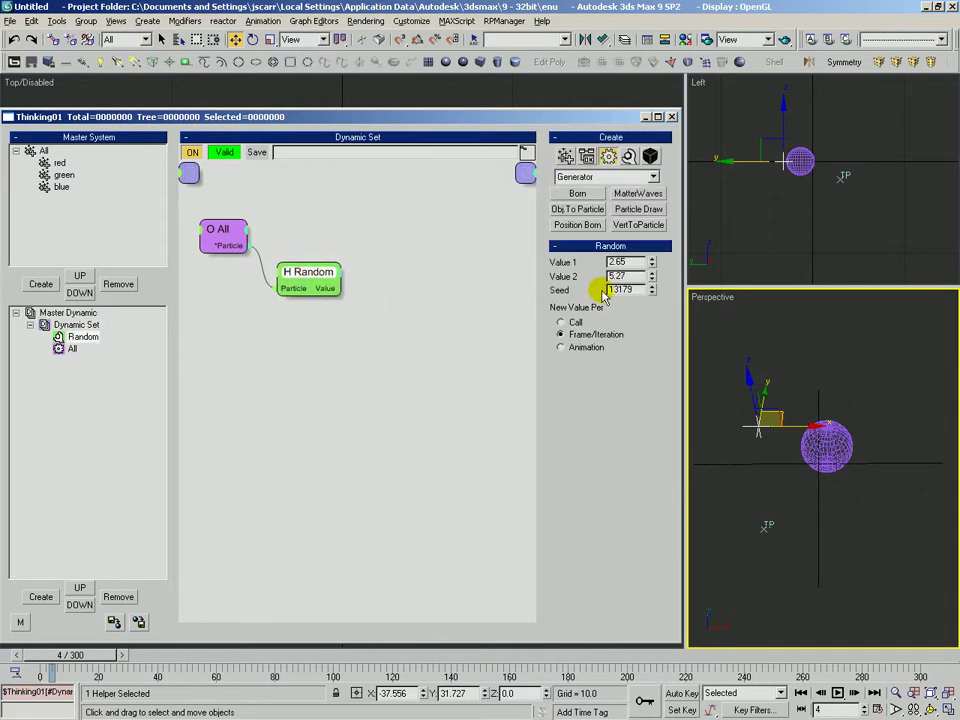
left_click(122, 656)
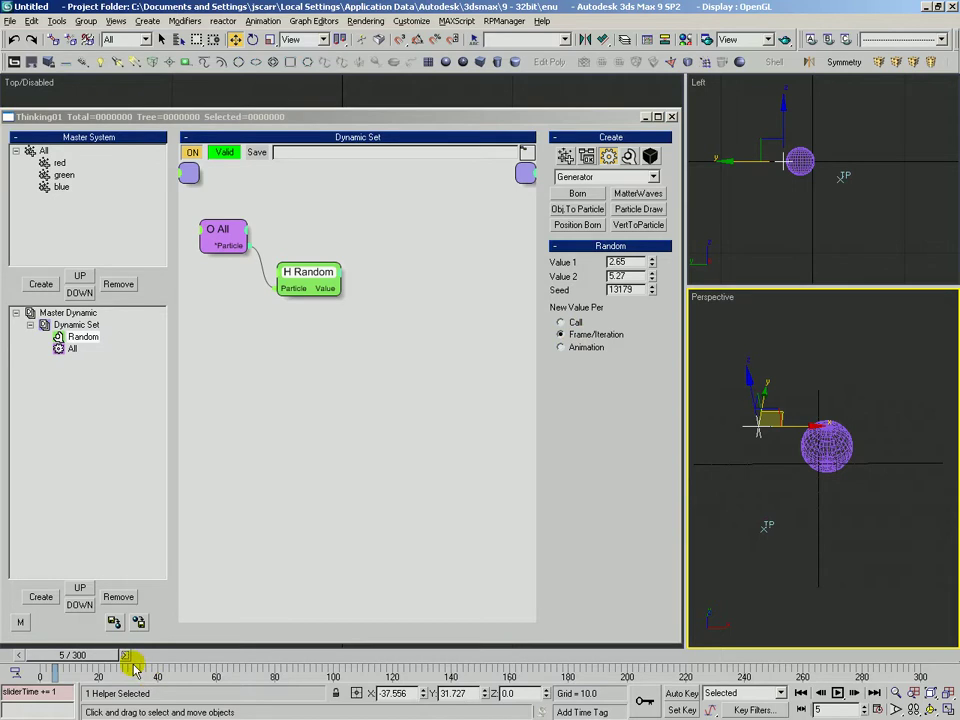
left_click(128, 658)
- Set the Random helper to one new value per Animation with Value 2 at 17.127, and return the timeline to frame 0
left_click(561, 347)
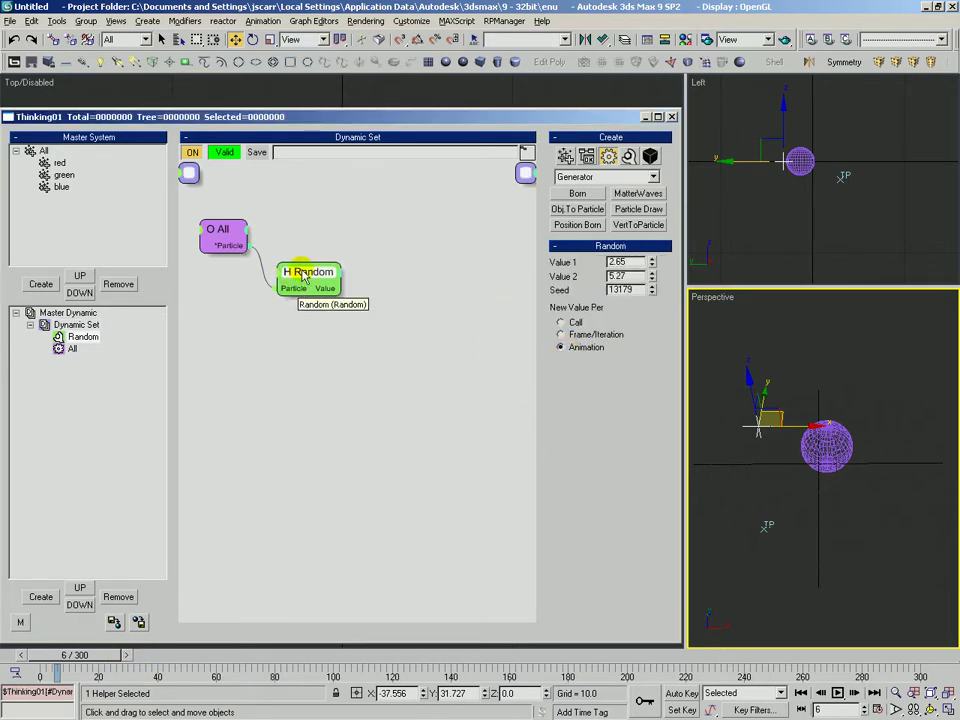
left_click_drag(302, 271, 308, 265)
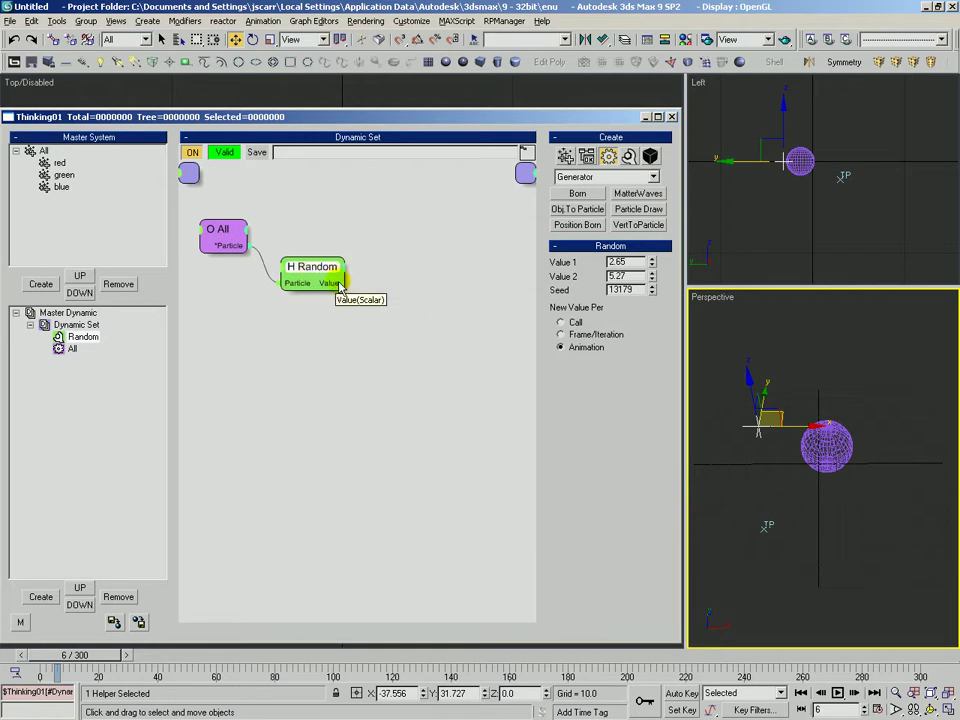
mouse_move(327, 274)
left_mouse_down()
mouse_move(430, 352)
mouse_move(320, 287)
left_mouse_up()
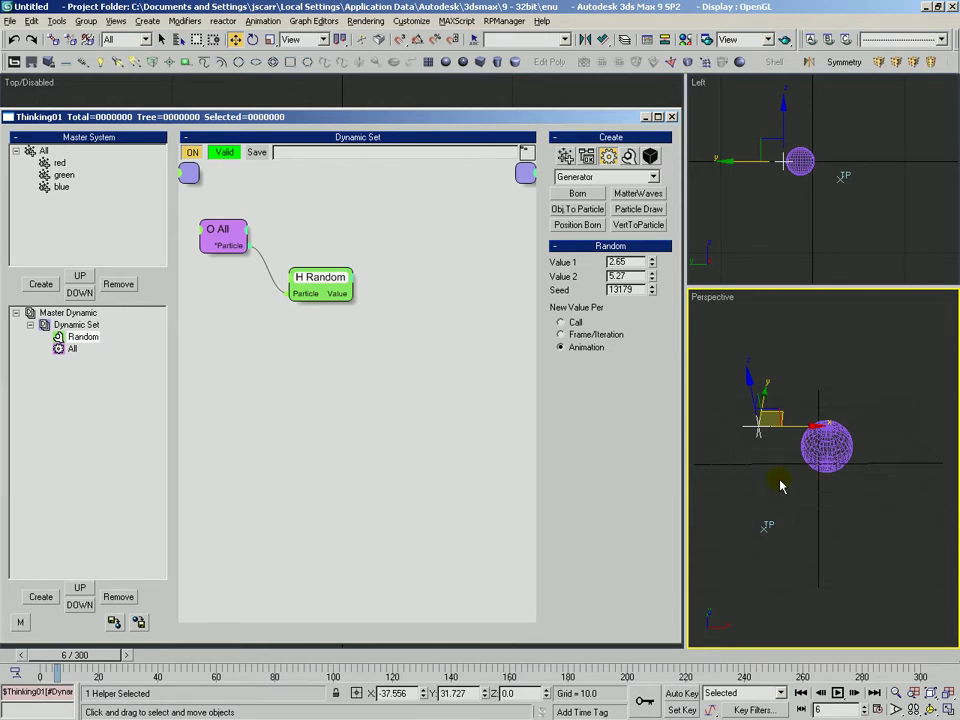
left_click_drag(654, 274, 653, 228)
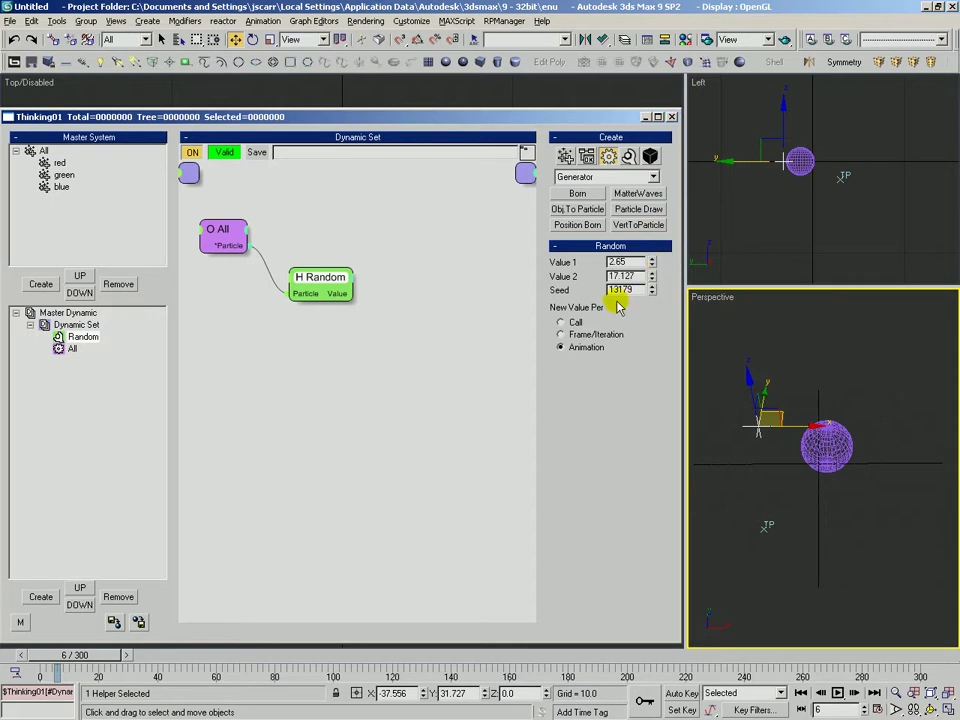
left_click_drag(84, 645, 17, 658)
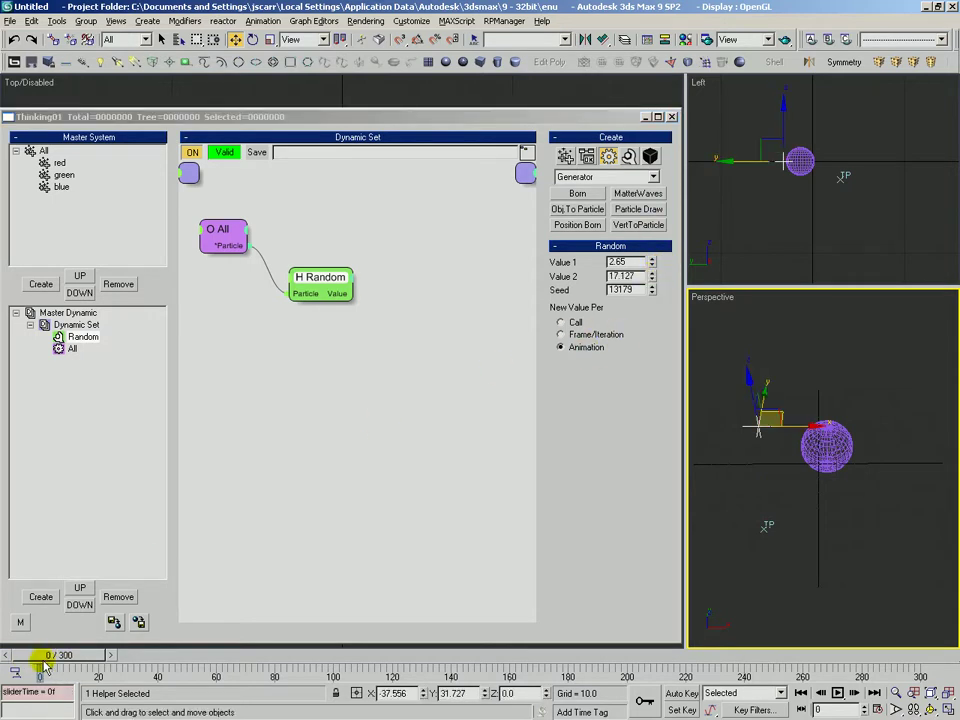
- Reposition the Random helper beside the All operator and raise its Value 2 to 48.813
left_click_drag(304, 279, 615, 363)
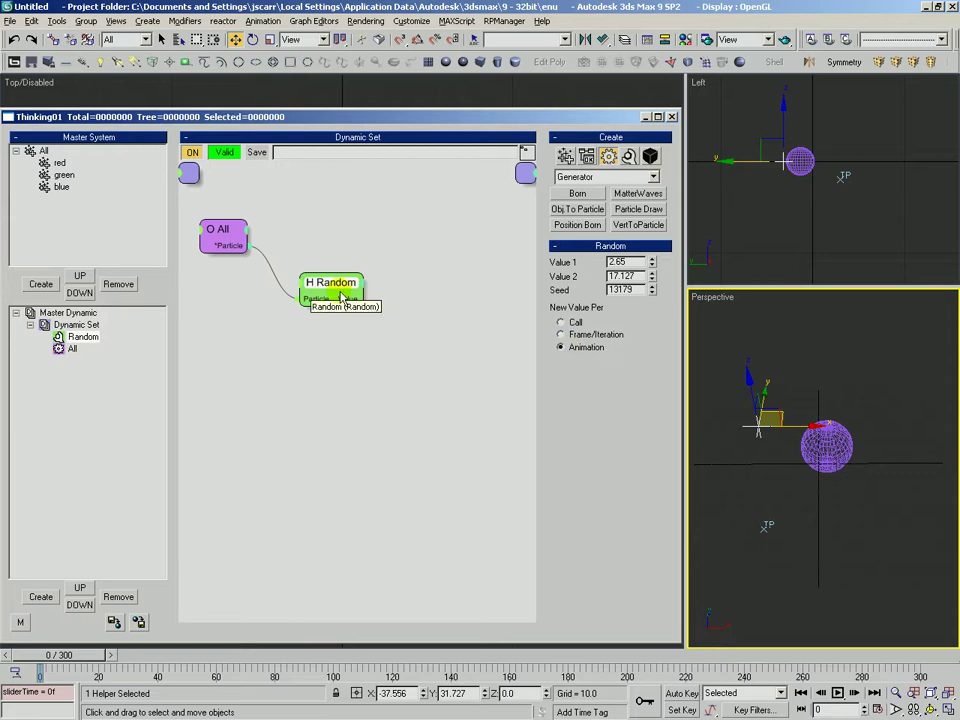
mouse_move(345, 293)
left_mouse_down()
mouse_move(323, 275)
mouse_move(333, 301)
left_mouse_up()
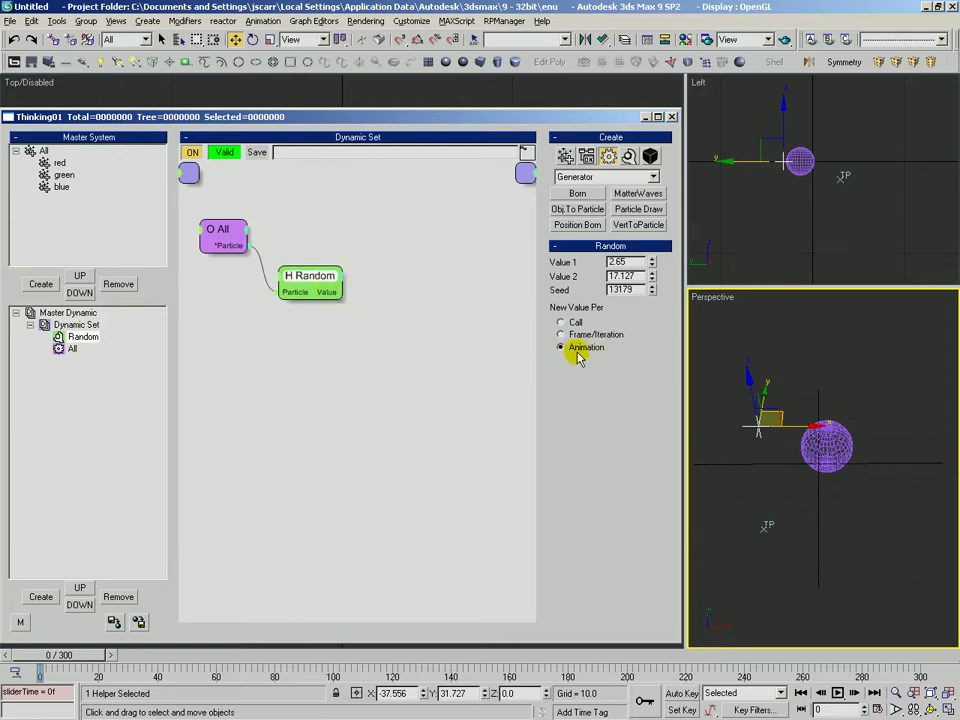
left_click_drag(652, 277, 653, 269)
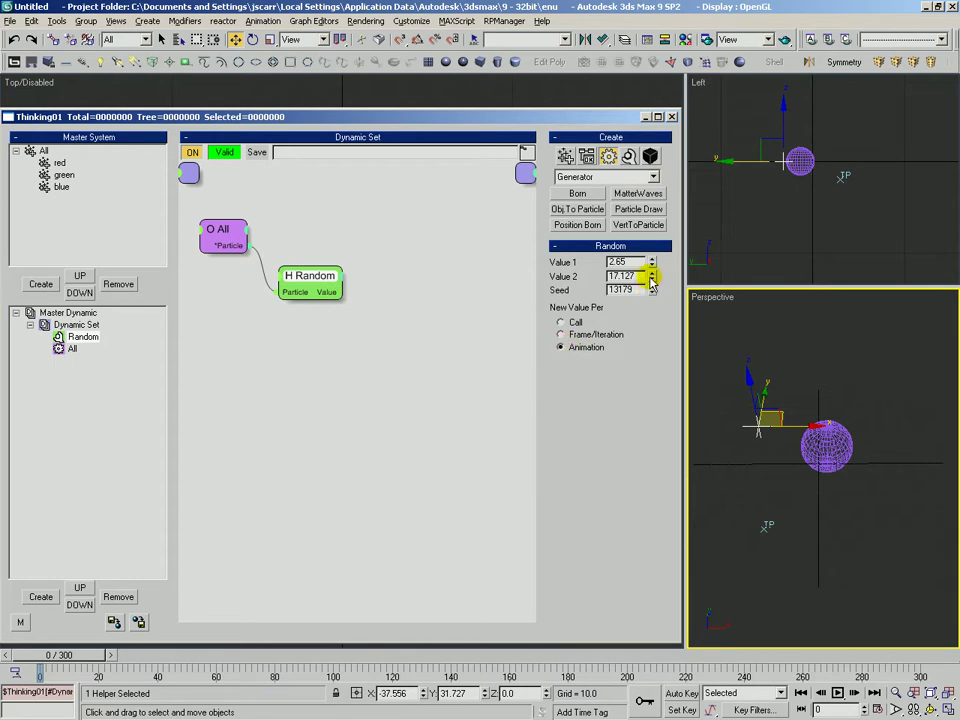
left_click_drag(340, 292, 465, 251)
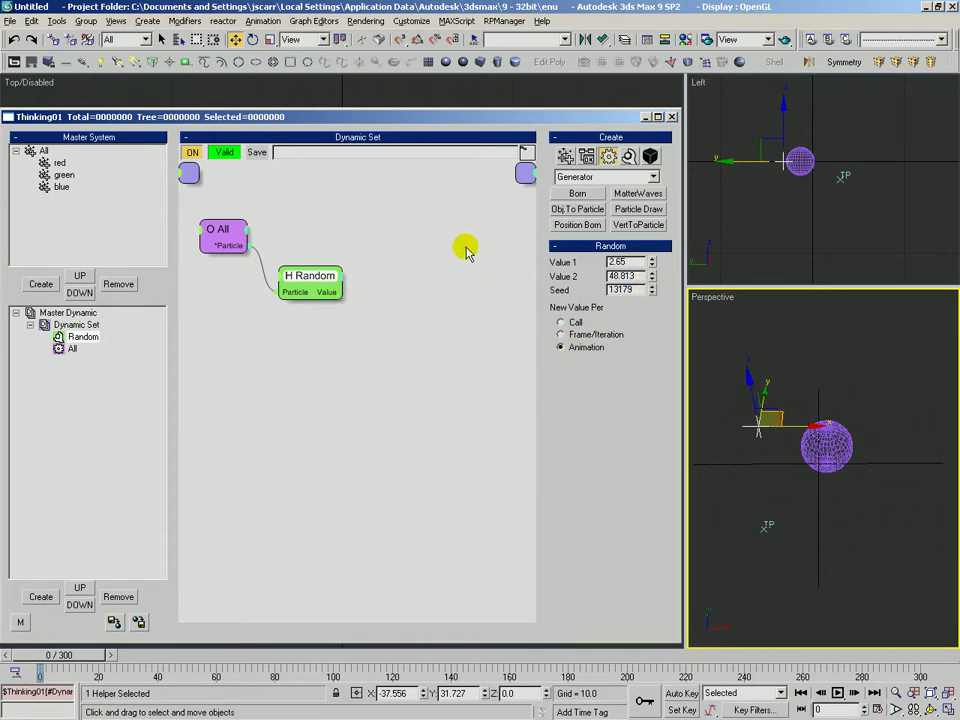
- Add the Standard Memory and Data Channel operators on the far side of the Random helper, shifting Random slightly
left_click(600, 176)
left_click(590, 199)
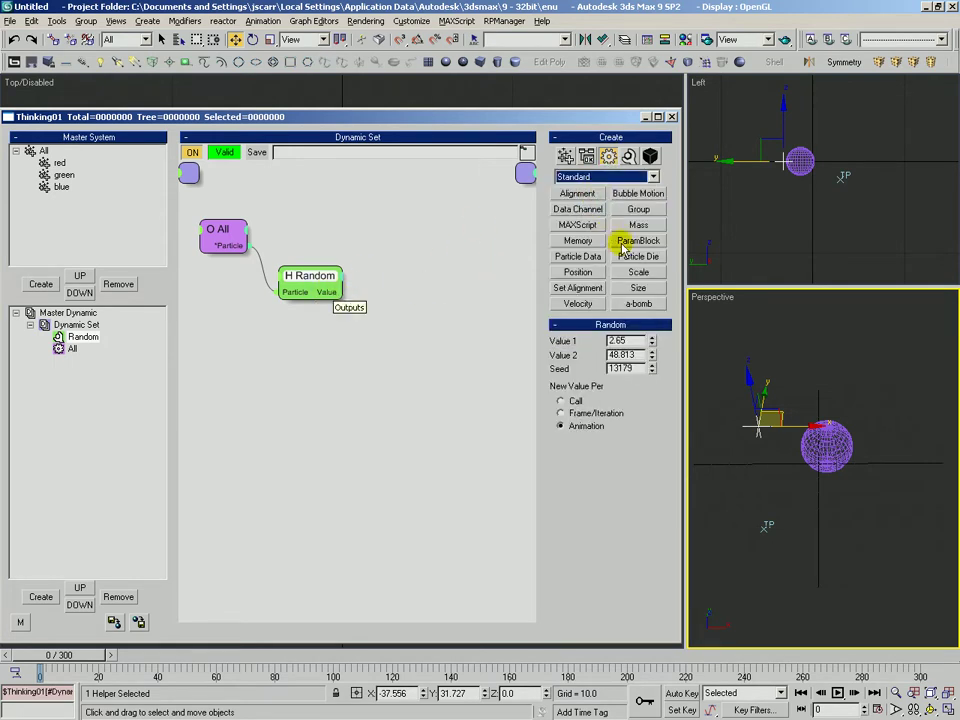
left_click(570, 240)
left_click_drag(578, 209, 449, 322)
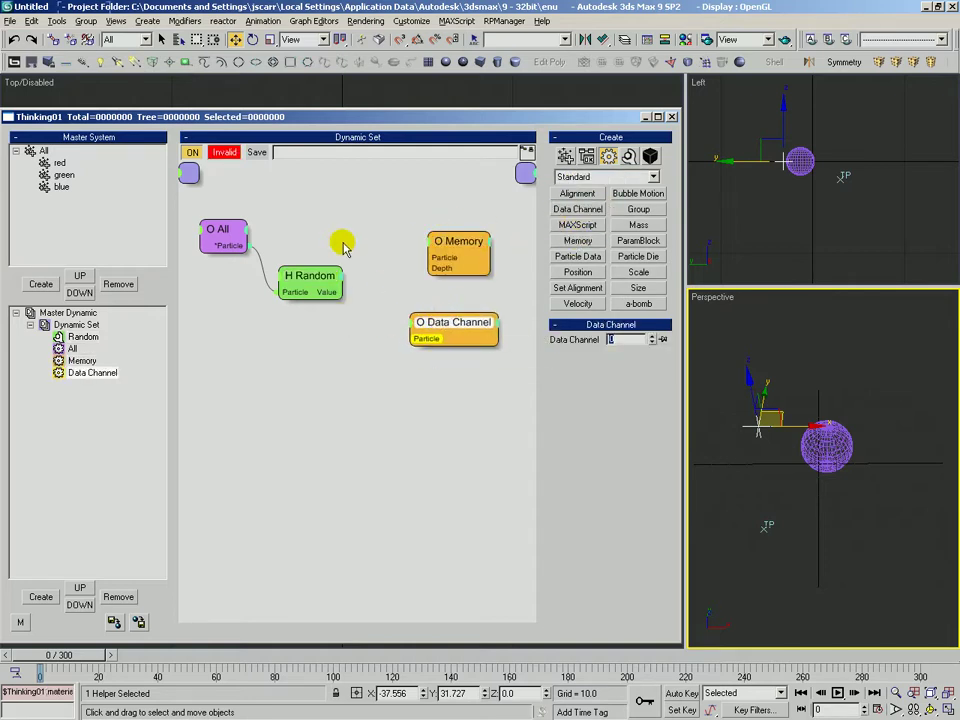
left_click_drag(300, 302, 288, 308)
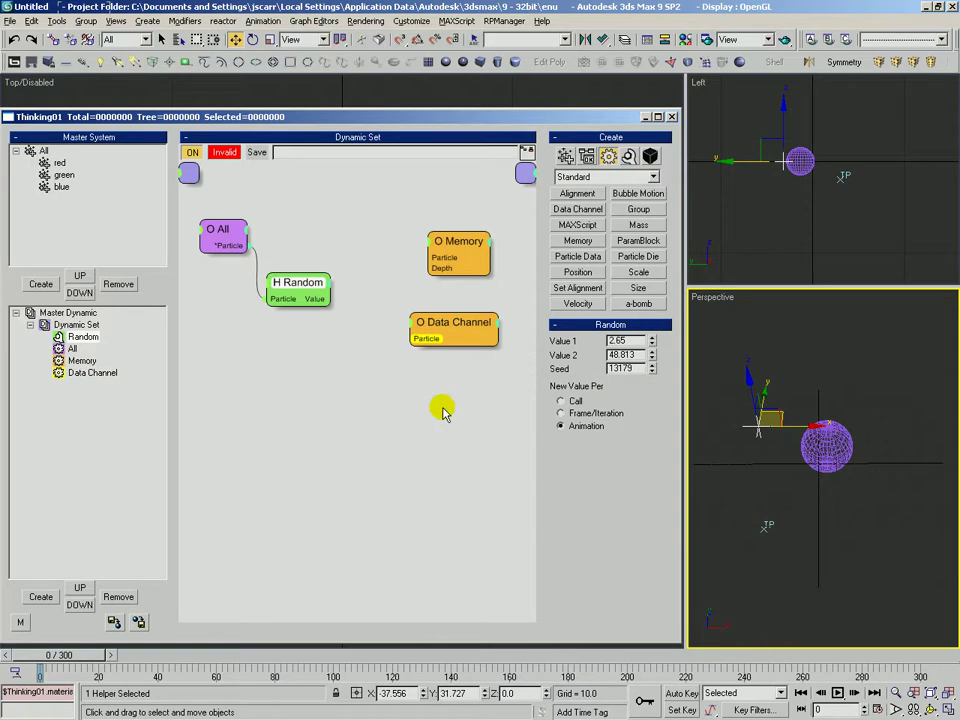
- Delete all operators and the Random helper from the dynamic set
left_click(453, 376)
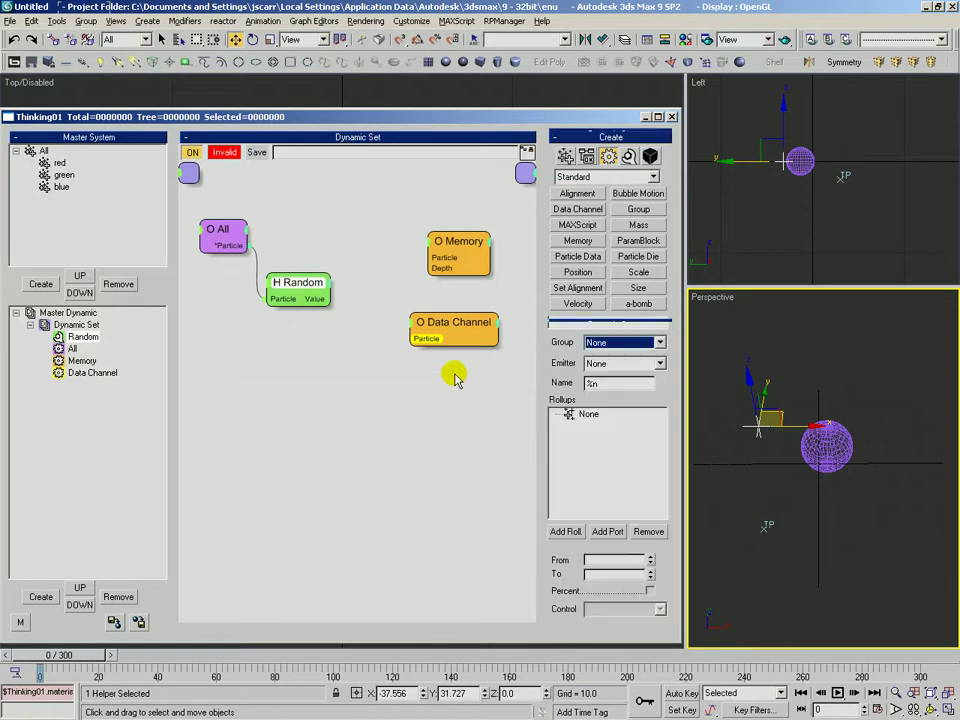
right_click(273, 344)
left_click(324, 422)
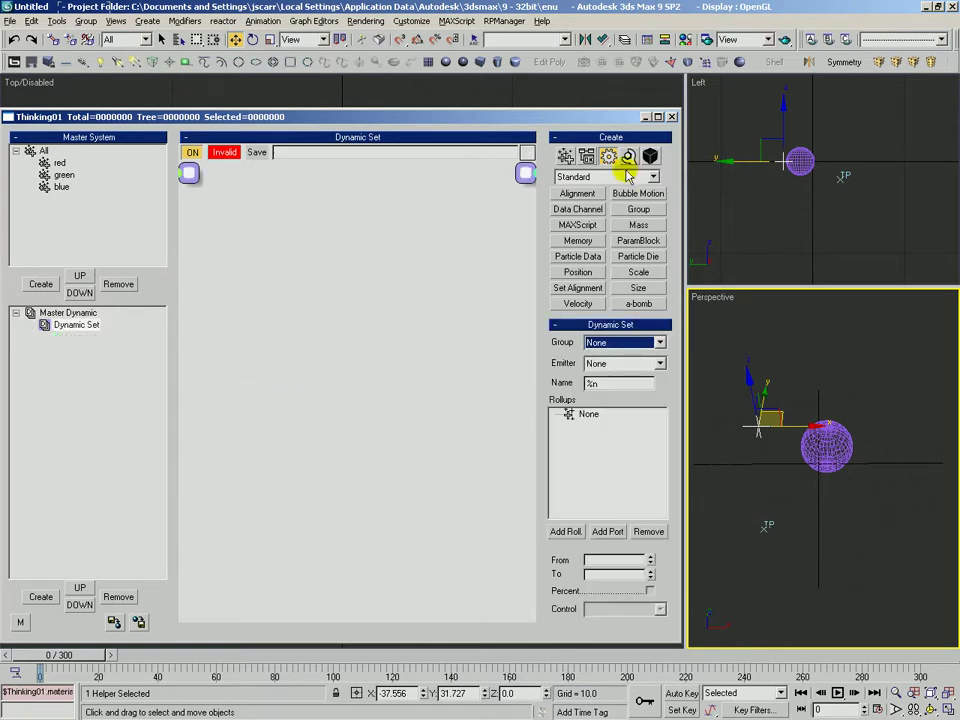